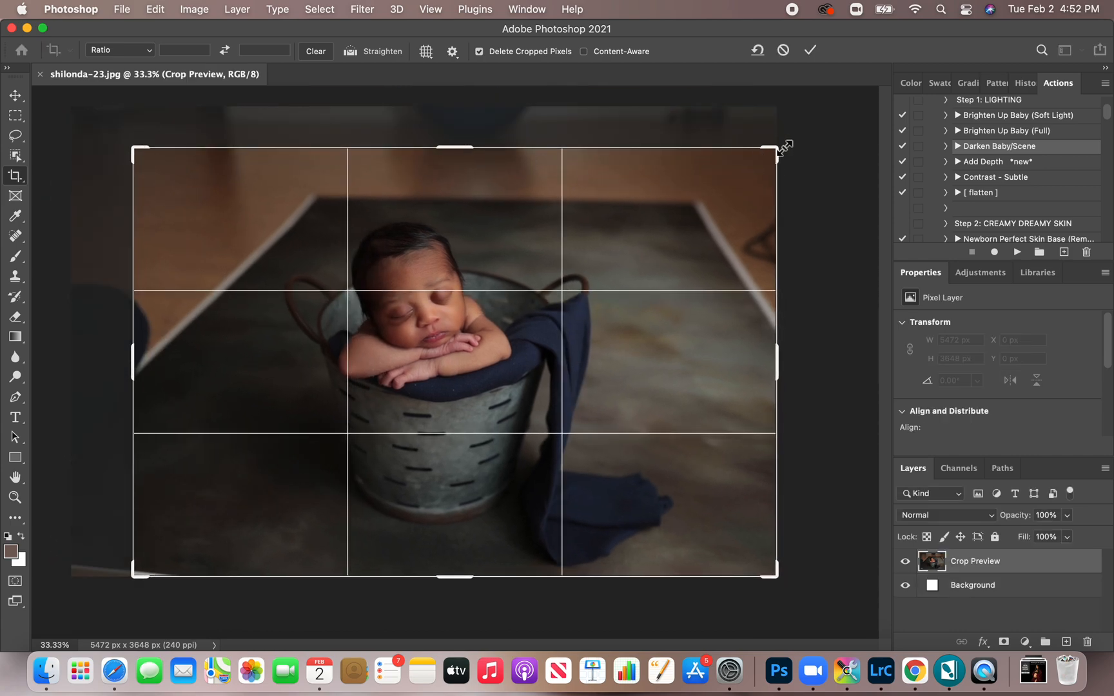
Step: Crop the photo tighter around the baby and bucket, to about 4621 x 3081 px
drag(779, 156, 753, 168)
key(Return)
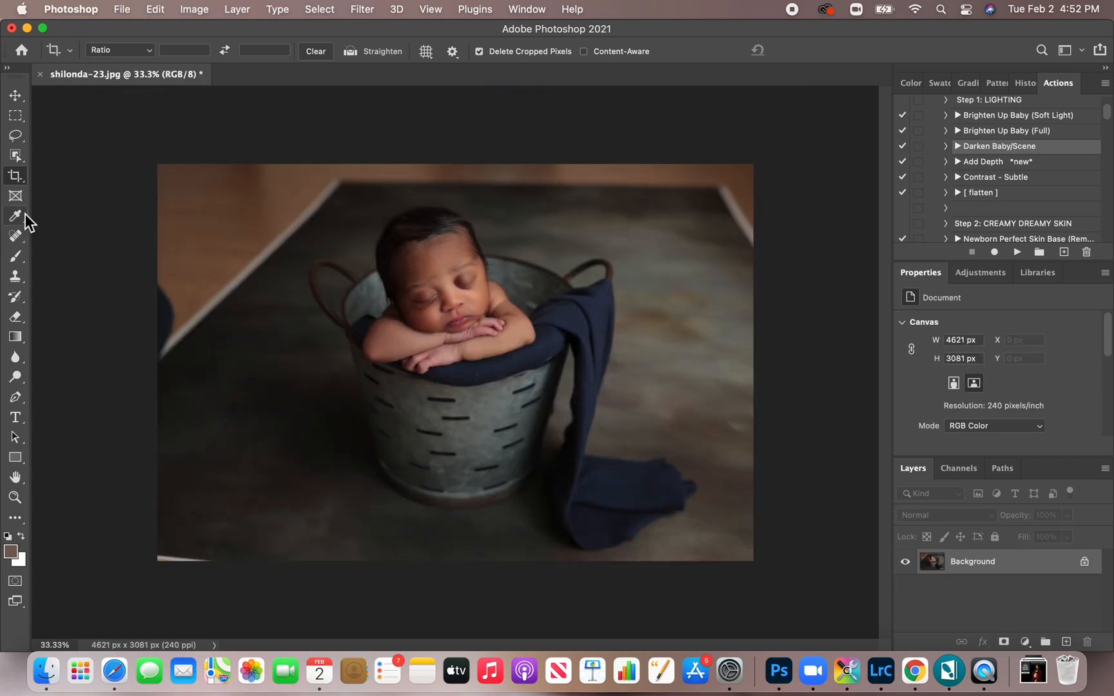
Step: Clone nearby dark backdrop over the white sliver in the photo's lower-left corner using a 700 px Clone Stamp
click(16, 276)
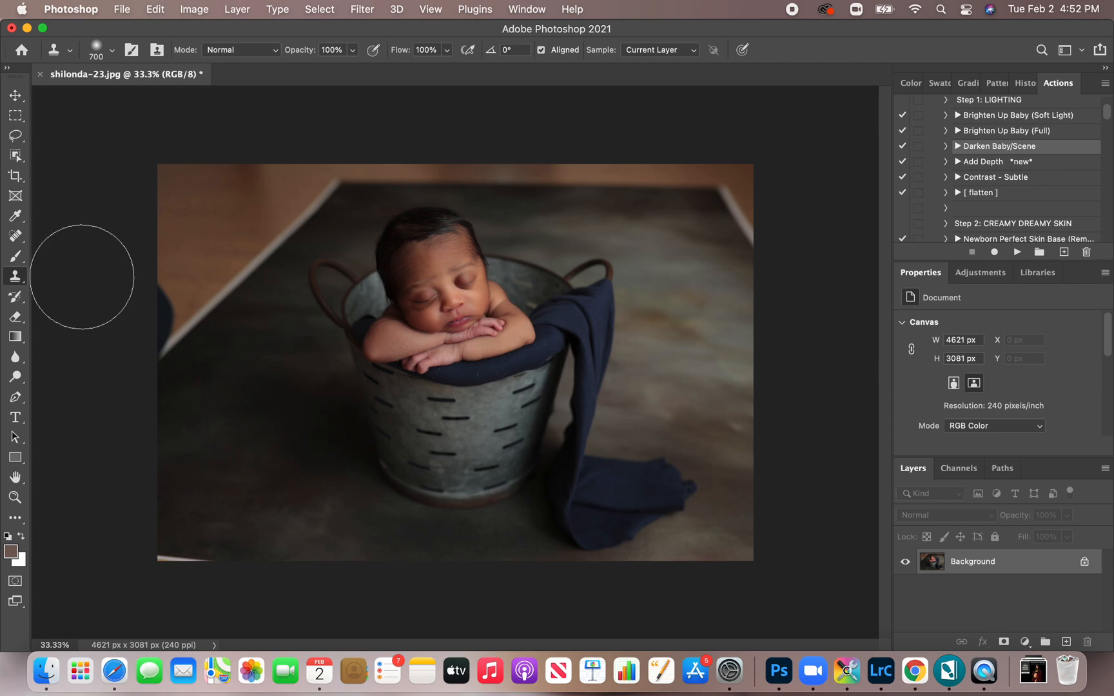
alt+click(232, 474)
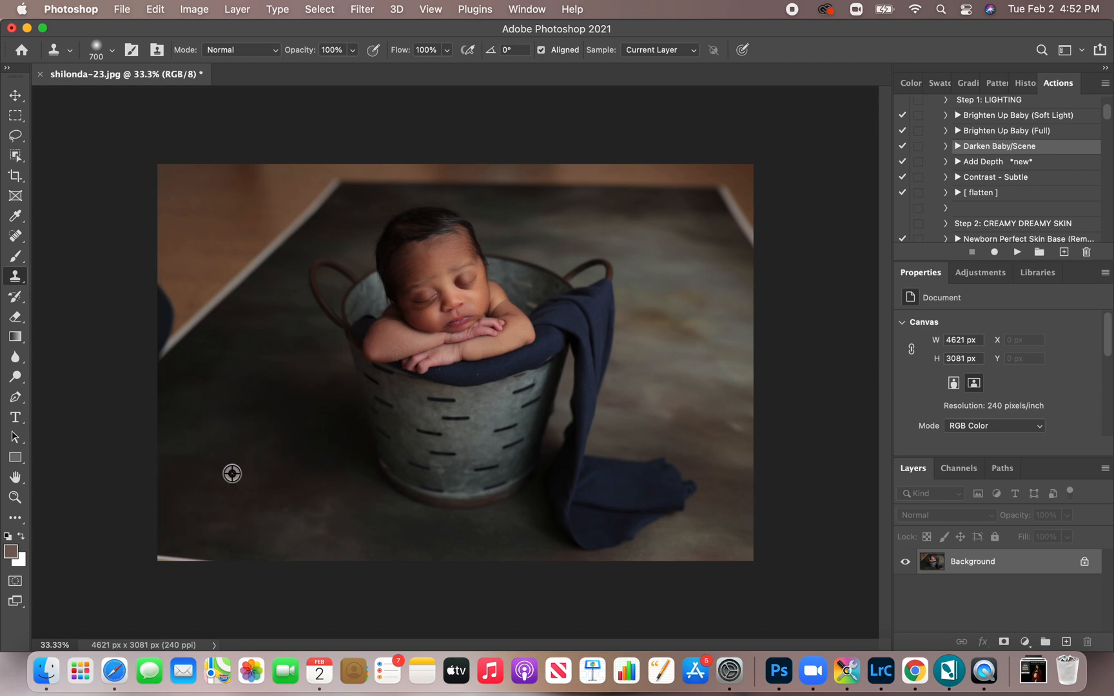
mouse_move(185, 544)
mouse_down()
mouse_move(167, 561)
mouse_move(209, 563)
mouse_up()
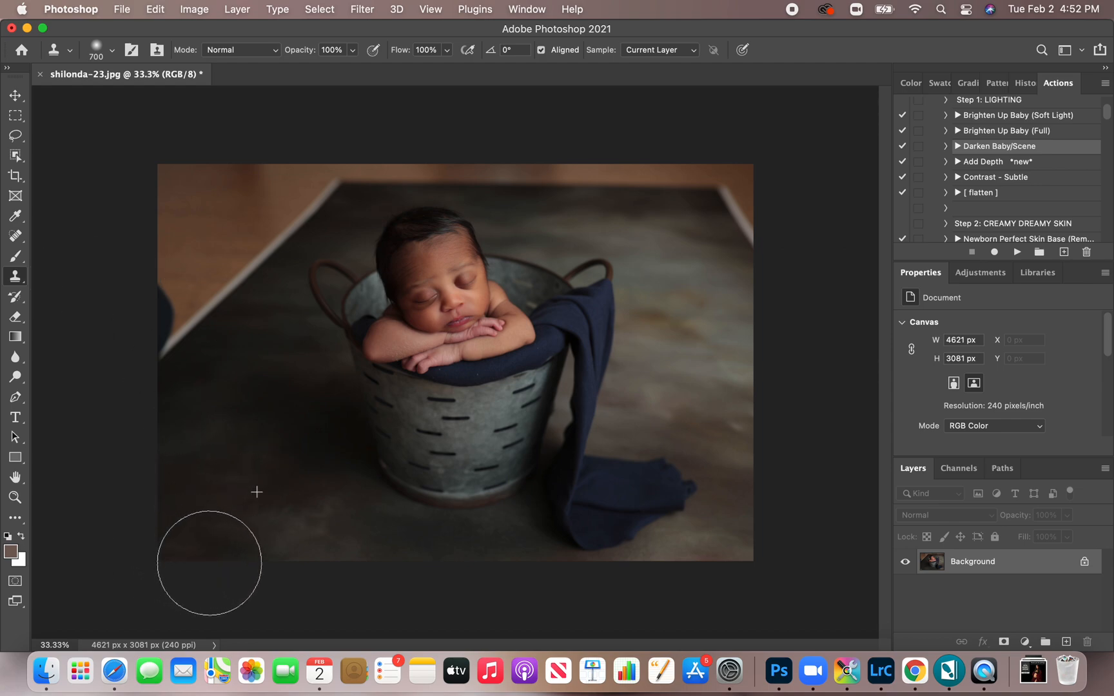
Step: Duplicate the background layer and clone dark backdrop over the wooden floor on the photo's left side with a 500 px Clone Stamp
key(super+j)
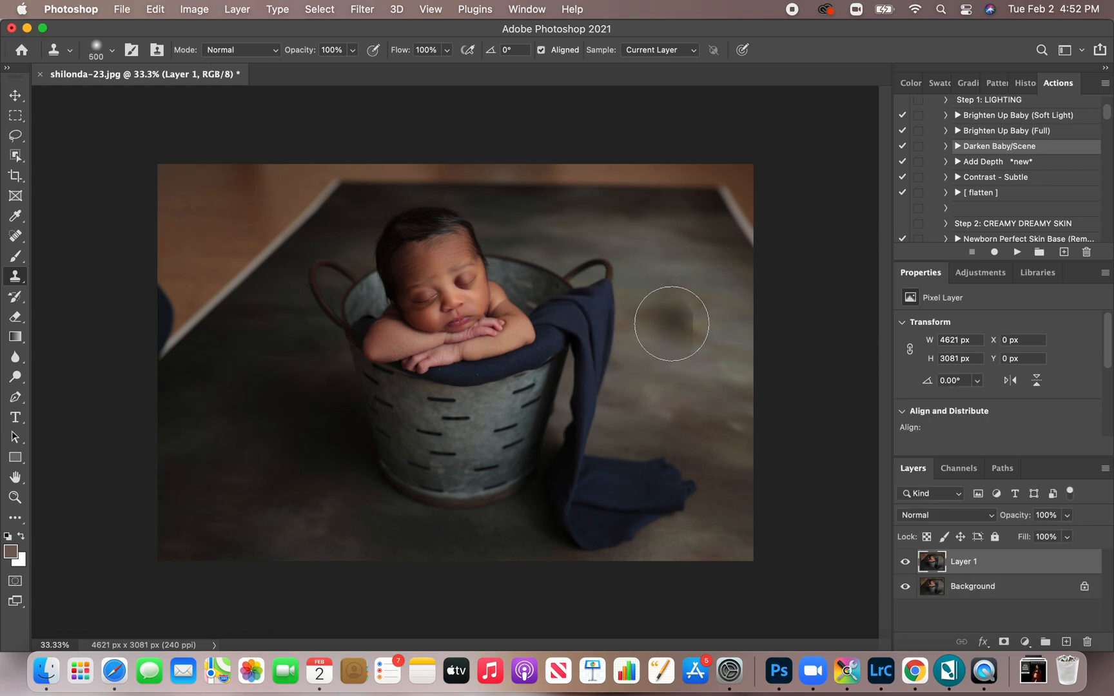
key(bracketleft)
key(bracketleft)
alt+click(710, 255)
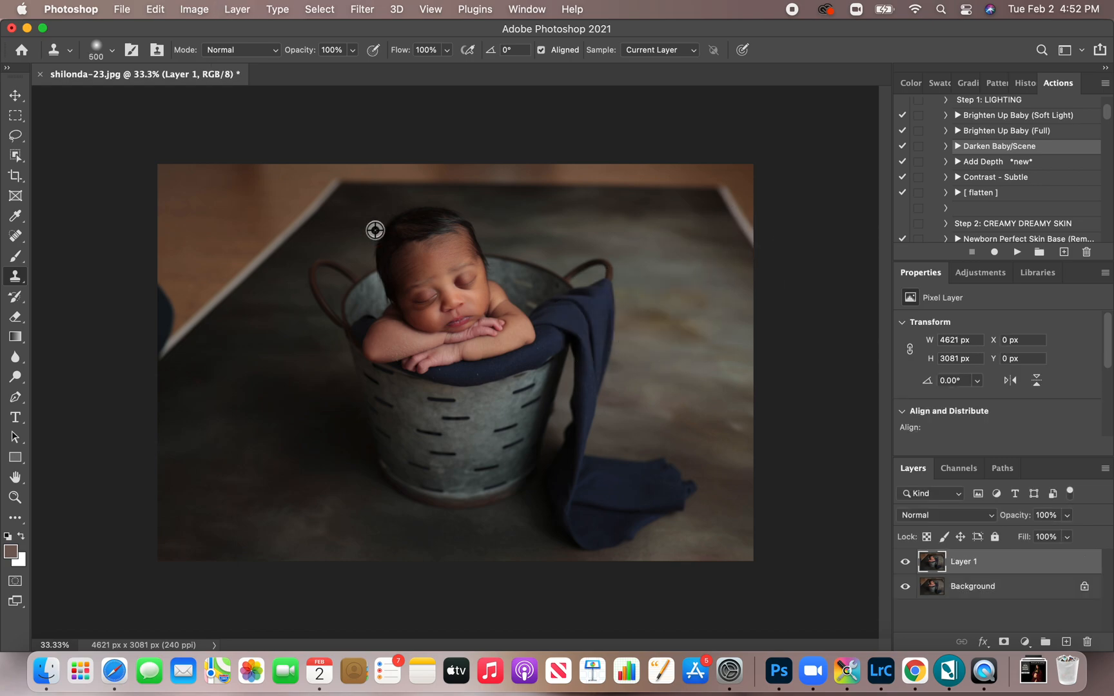
alt+click(242, 364)
mouse_move(213, 319)
mouse_down()
mouse_move(168, 349)
mouse_move(209, 302)
mouse_move(176, 313)
mouse_move(178, 271)
mouse_move(146, 322)
mouse_move(167, 335)
mouse_move(230, 289)
mouse_move(249, 262)
mouse_move(239, 271)
mouse_move(225, 245)
mouse_up()
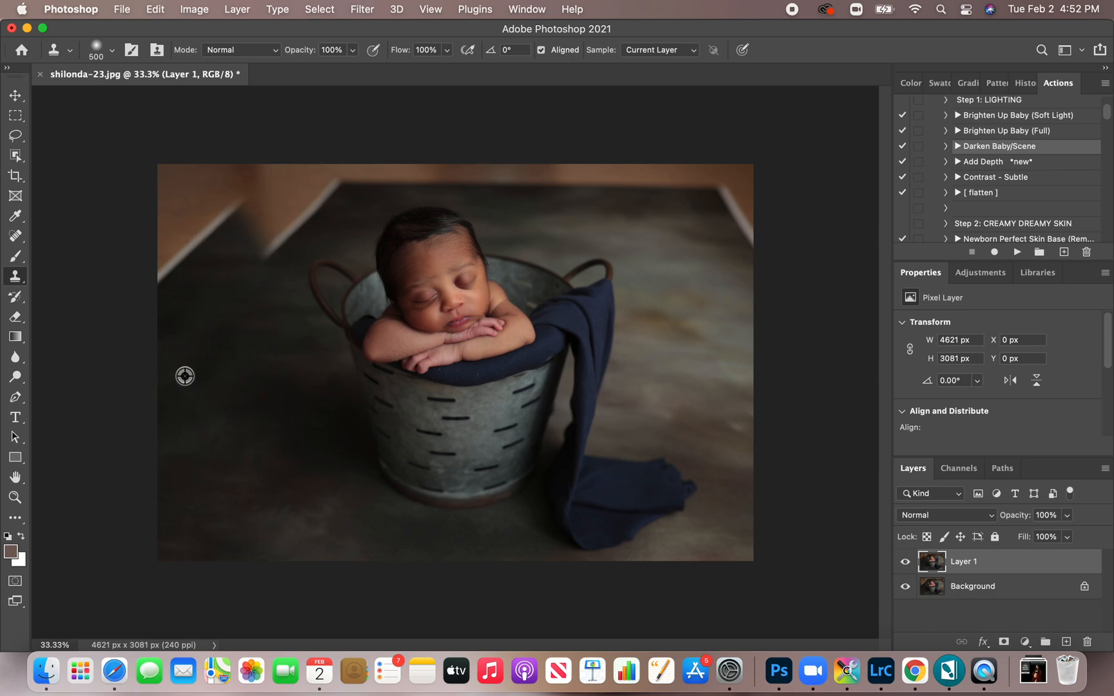
alt+click(297, 359)
mouse_move(239, 244)
mouse_down()
mouse_move(261, 238)
mouse_move(175, 213)
mouse_move(128, 282)
mouse_move(187, 247)
mouse_move(167, 153)
mouse_move(194, 161)
mouse_up()
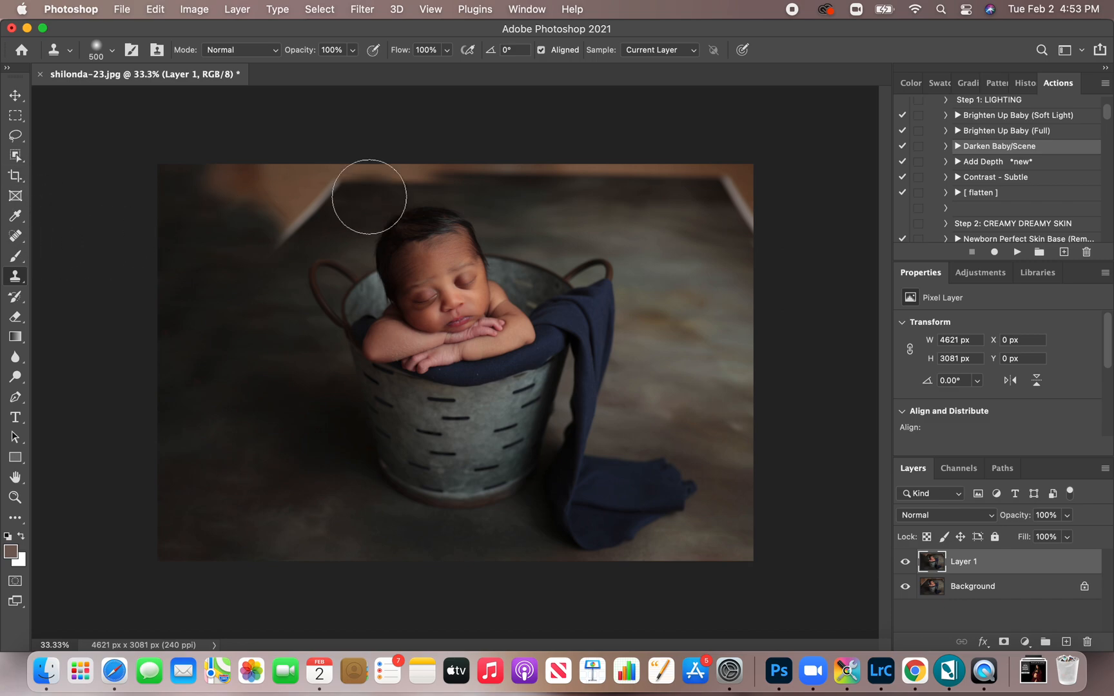
Step: Clone backdrop over the remaining floor and backdrop edge beside the baby's head with the Clone Stamp at 250 px
key(bracketleft)
key(bracketleft)
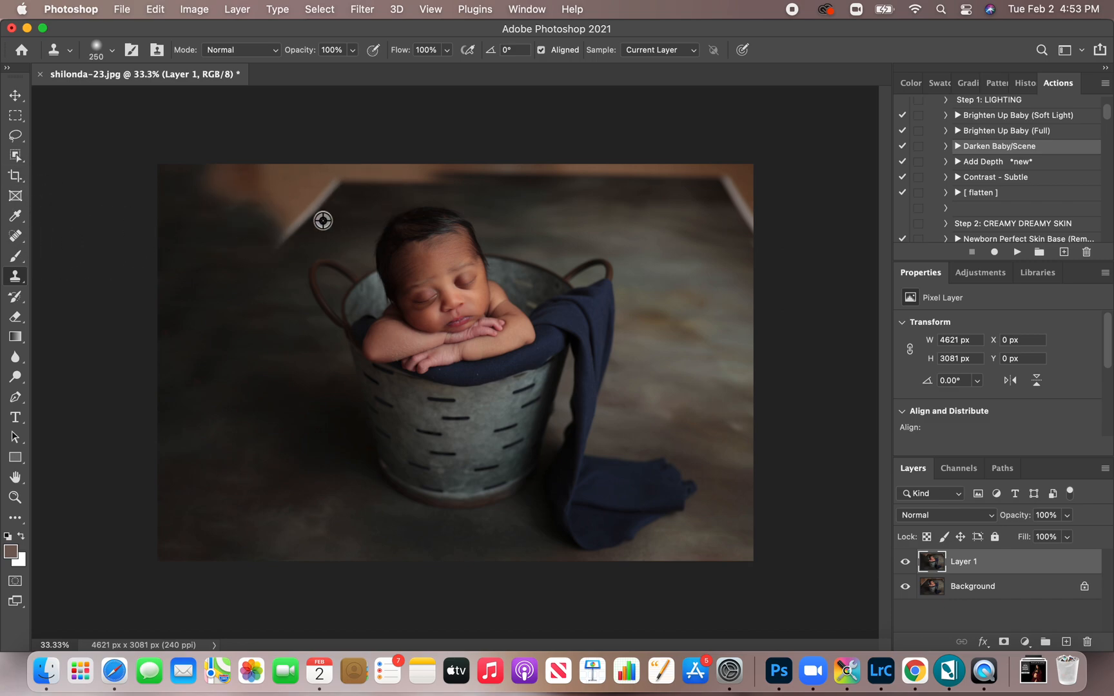
mouse_move(334, 223)
mouse_down()
mouse_move(282, 250)
mouse_move(340, 191)
mouse_move(294, 184)
mouse_move(264, 205)
mouse_move(259, 185)
mouse_move(235, 183)
mouse_up()
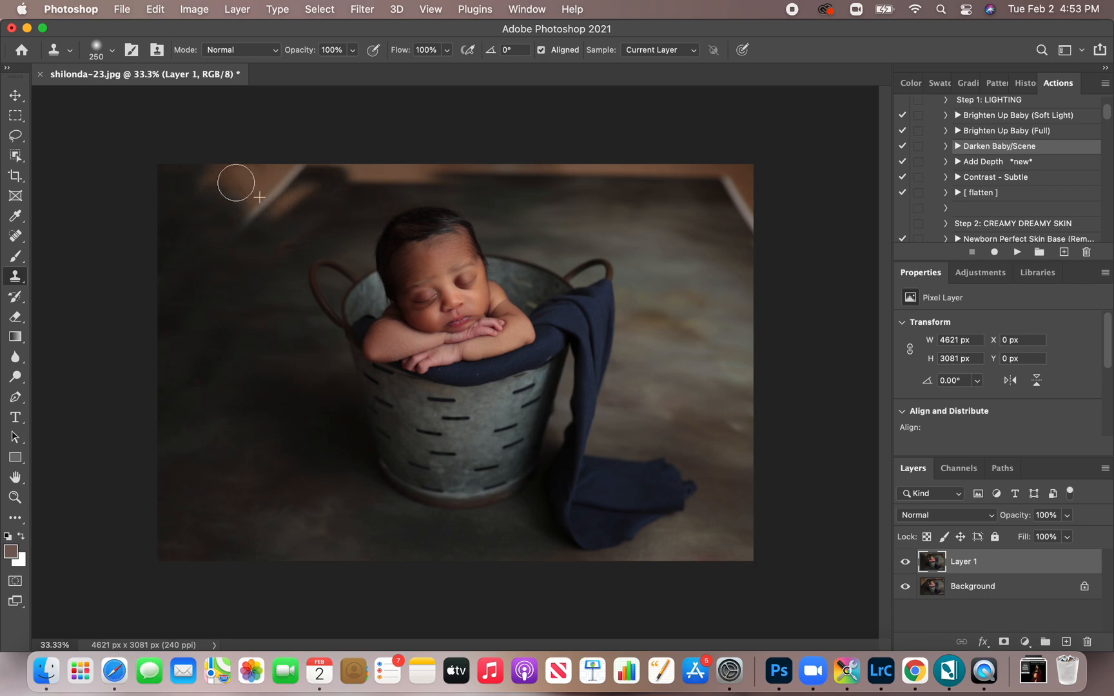
drag(283, 244, 286, 259)
Step: Sample the dark backdrop tone and paint it over the upper background with an 800 px brush, first at 60% and finally at 79% opacity
click(19, 216)
click(276, 241)
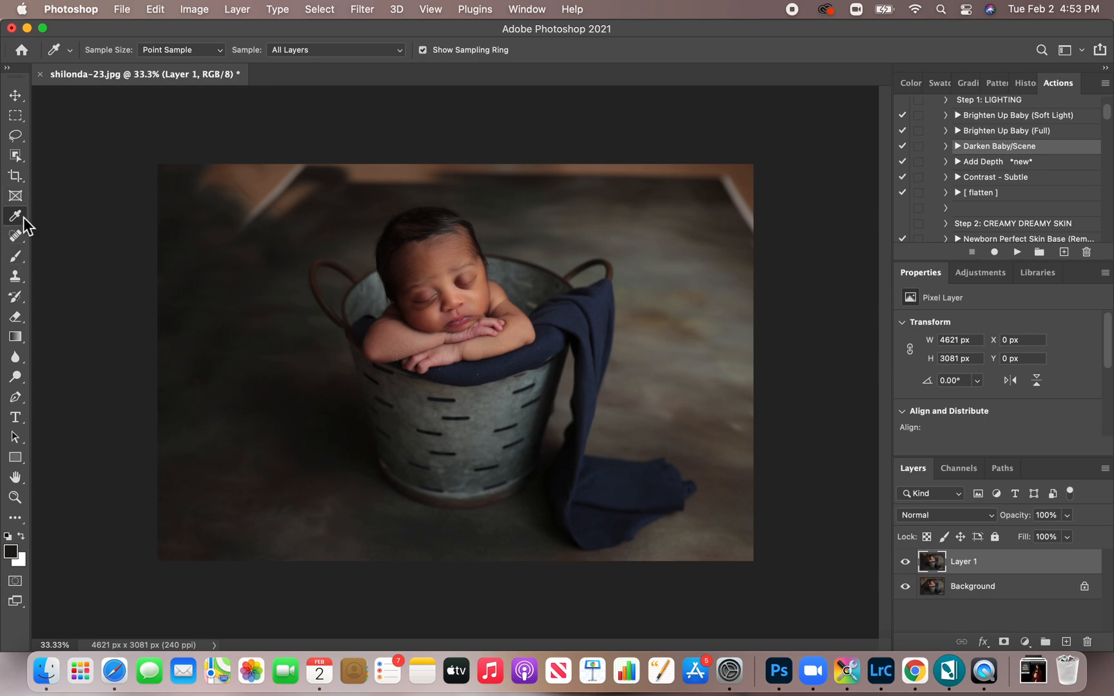
click(21, 258)
key(bracketright)
key(bracketright)
key(bracketright)
key(bracketright)
key(bracketright)
key(bracketright)
key(bracketright)
key(bracketright)
key(bracketleft)
key(bracketleft)
click(354, 49)
click(328, 64)
mouse_move(243, 189)
mouse_down()
mouse_move(389, 140)
mouse_move(691, 130)
mouse_move(770, 171)
mouse_move(749, 188)
mouse_move(760, 214)
mouse_move(650, 188)
mouse_move(628, 152)
mouse_move(498, 161)
mouse_move(391, 143)
mouse_move(340, 161)
mouse_move(623, 147)
mouse_move(779, 198)
mouse_move(798, 156)
mouse_move(767, 208)
mouse_move(595, 171)
mouse_move(433, 159)
mouse_move(244, 190)
mouse_up()
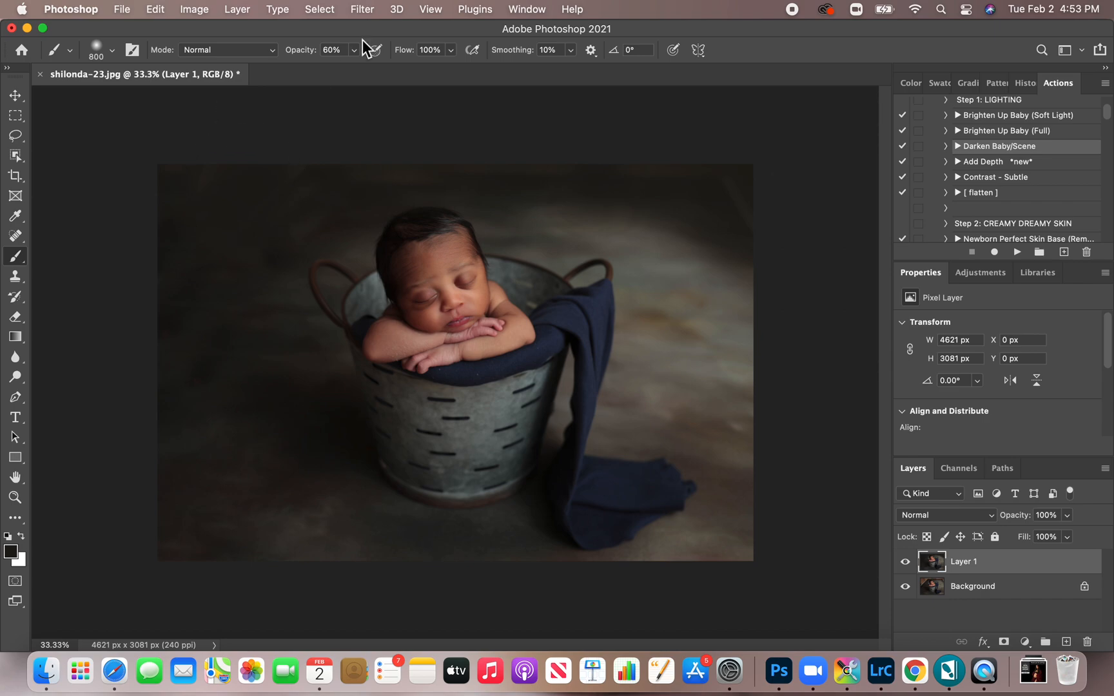
drag(363, 64, 369, 67)
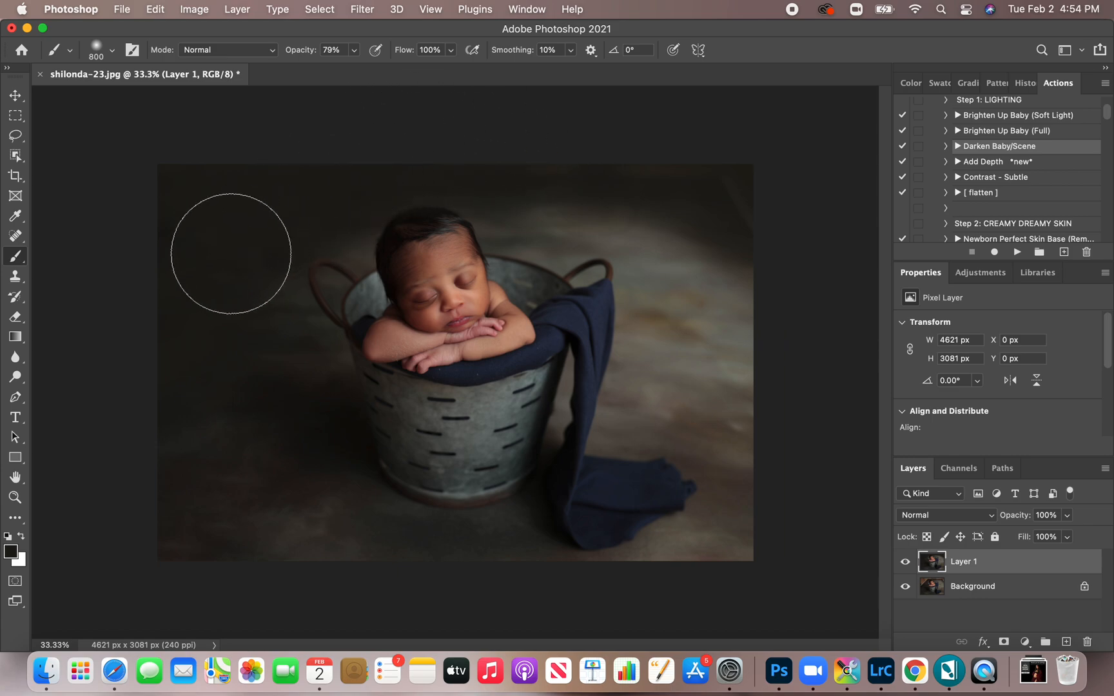
Step: Try a sampled lighter grey on the upper-right backdrop, and paint back over it with the dark tone
click(14, 216)
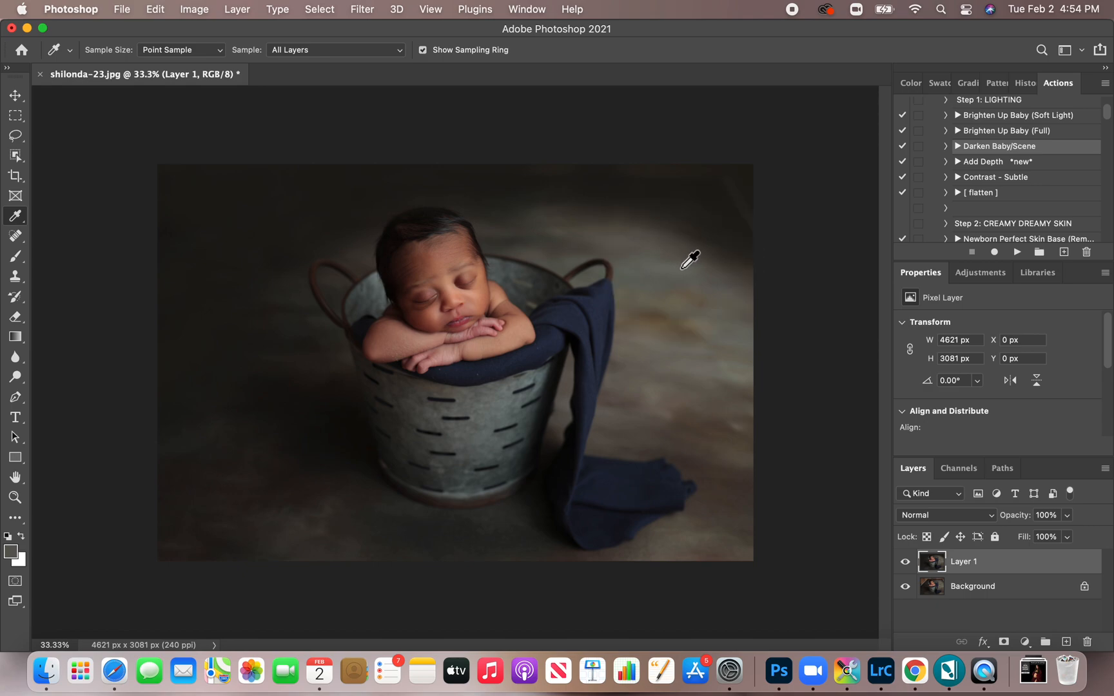
key(b)
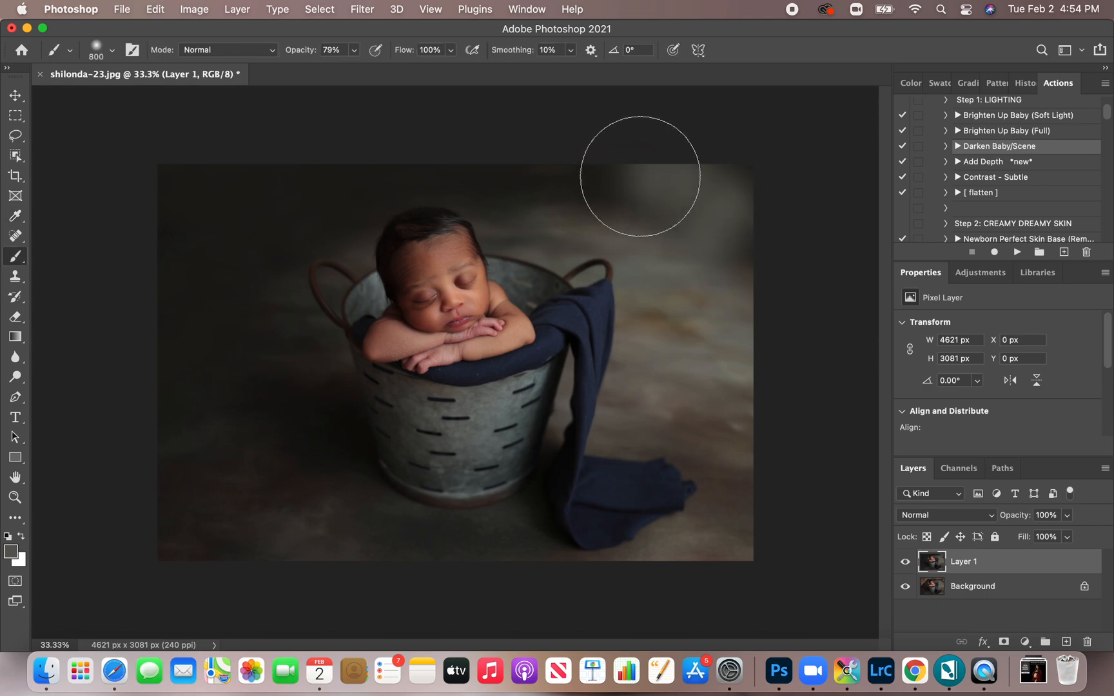
click(15, 217)
key(b)
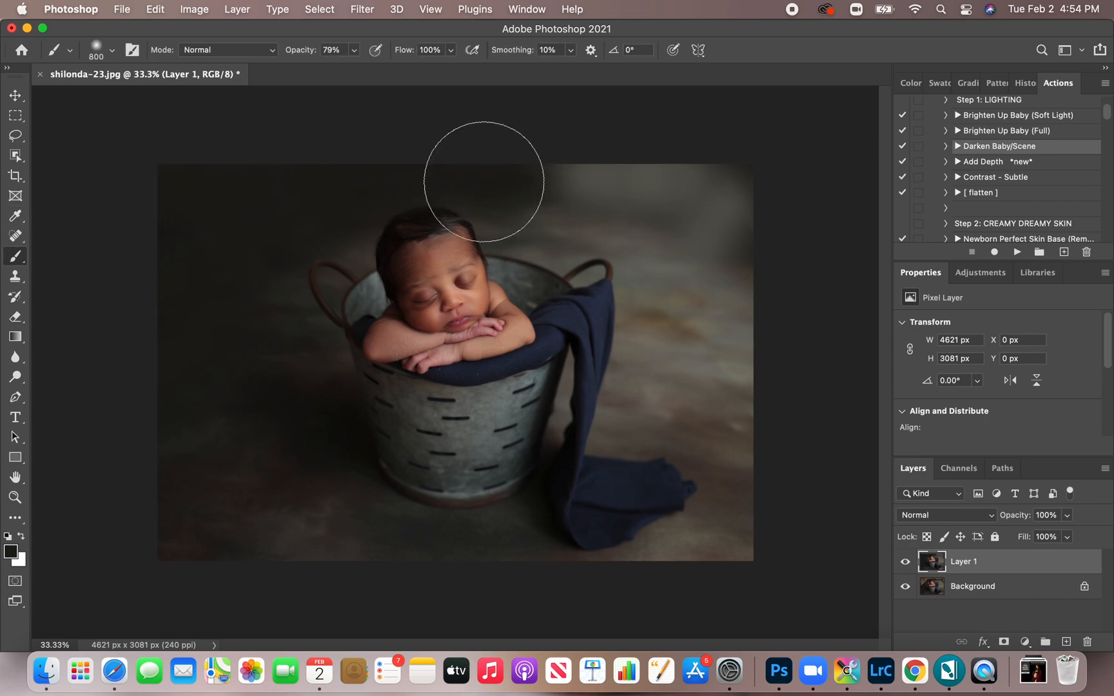
mouse_move(581, 193)
mouse_down()
mouse_move(571, 168)
mouse_move(696, 179)
mouse_move(758, 241)
mouse_move(694, 243)
mouse_move(582, 199)
mouse_move(582, 210)
mouse_up()
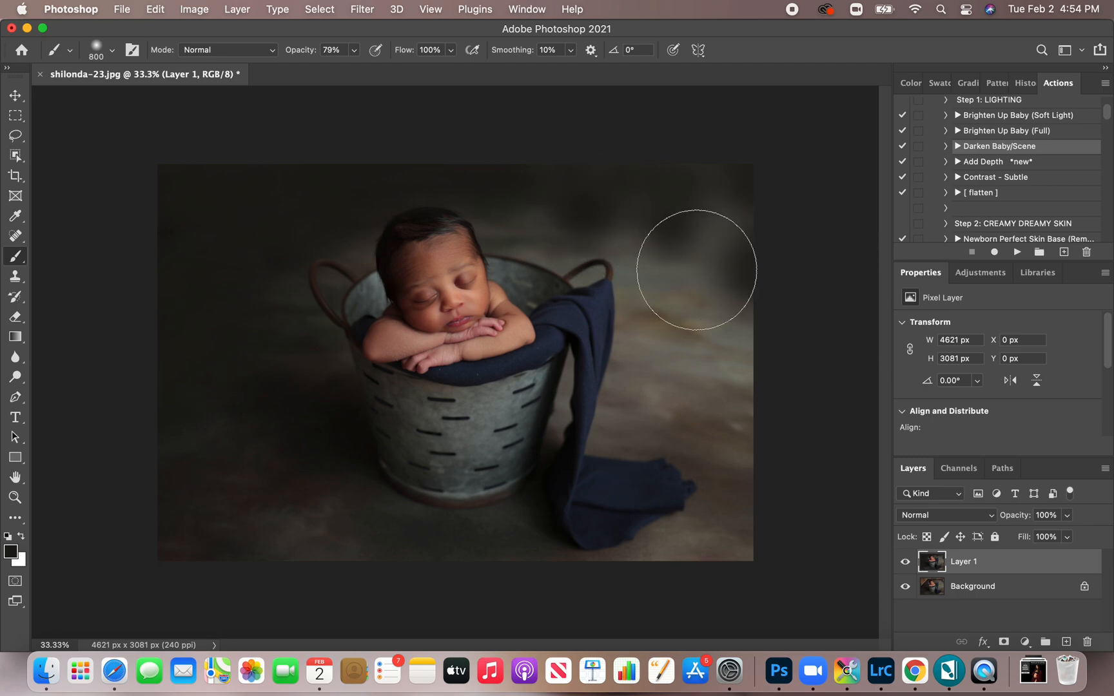
Step: Sample the brown floor tone beside the scarf and try painting it across the upper-right backdrop
click(17, 218)
click(654, 327)
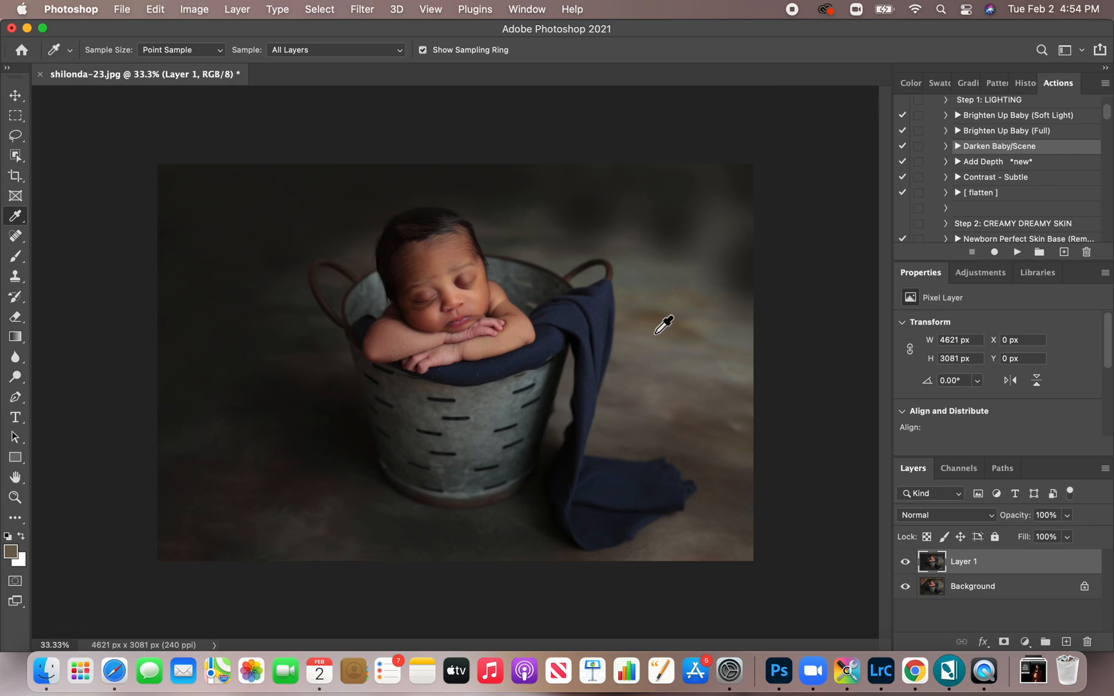
key(b)
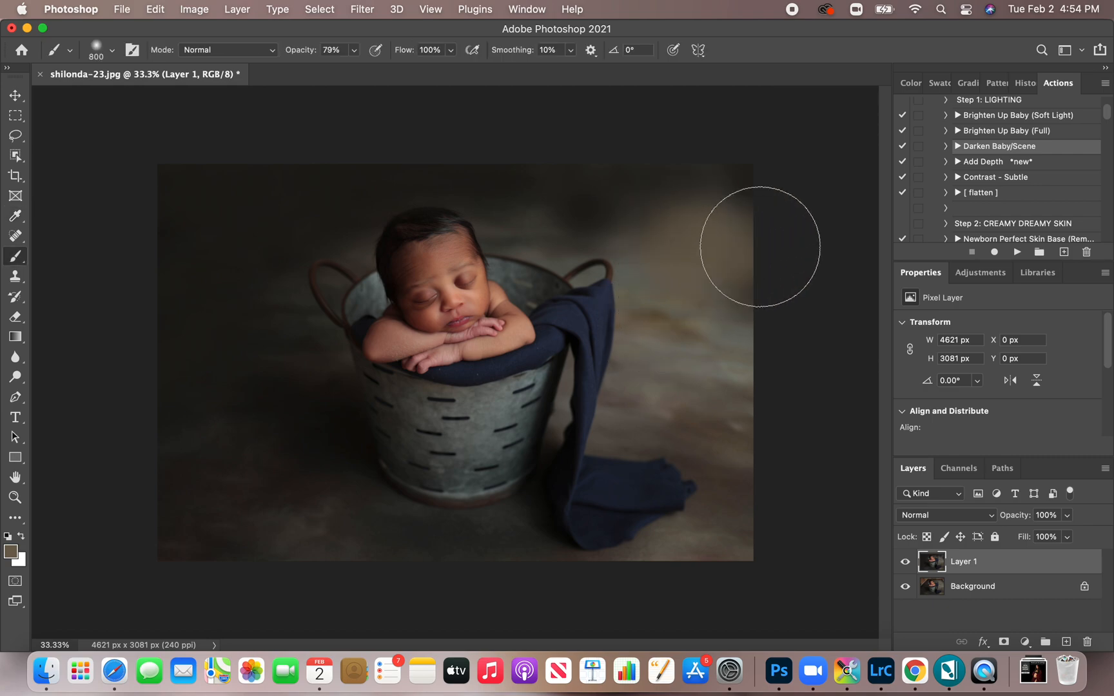
click(748, 192)
mouse_move(748, 192)
mouse_down()
mouse_move(629, 196)
mouse_move(578, 179)
mouse_move(547, 194)
mouse_up()
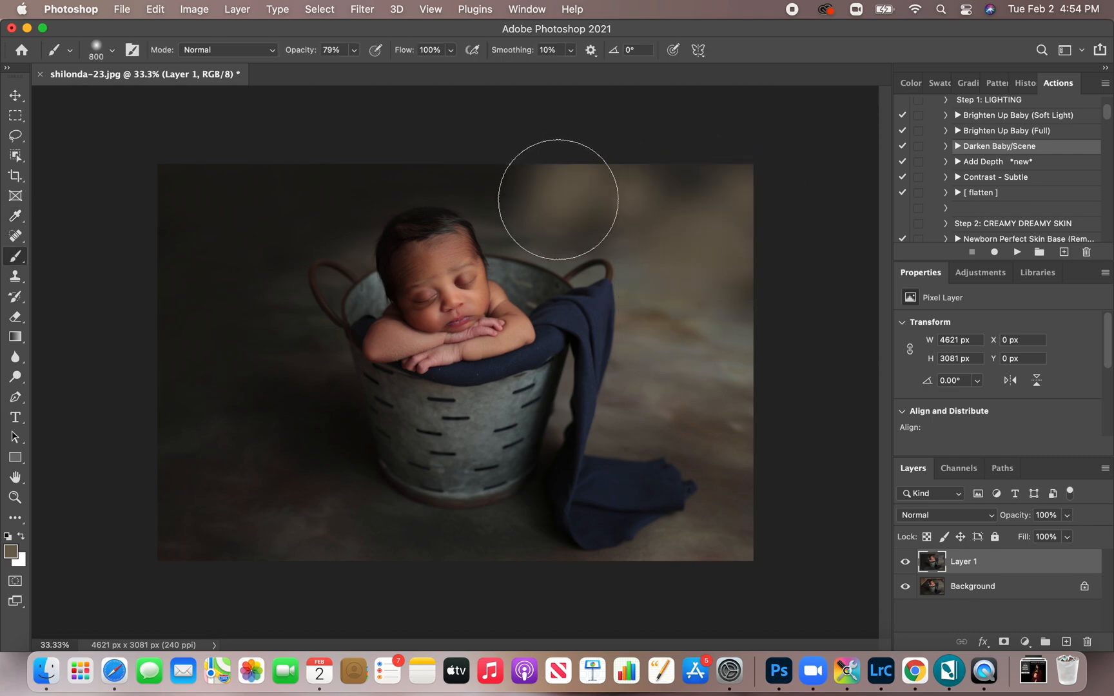
Step: Sample the dark backdrop tone, set the brush opacity to 53%, and darken the upper and right-hand backdrop
click(16, 218)
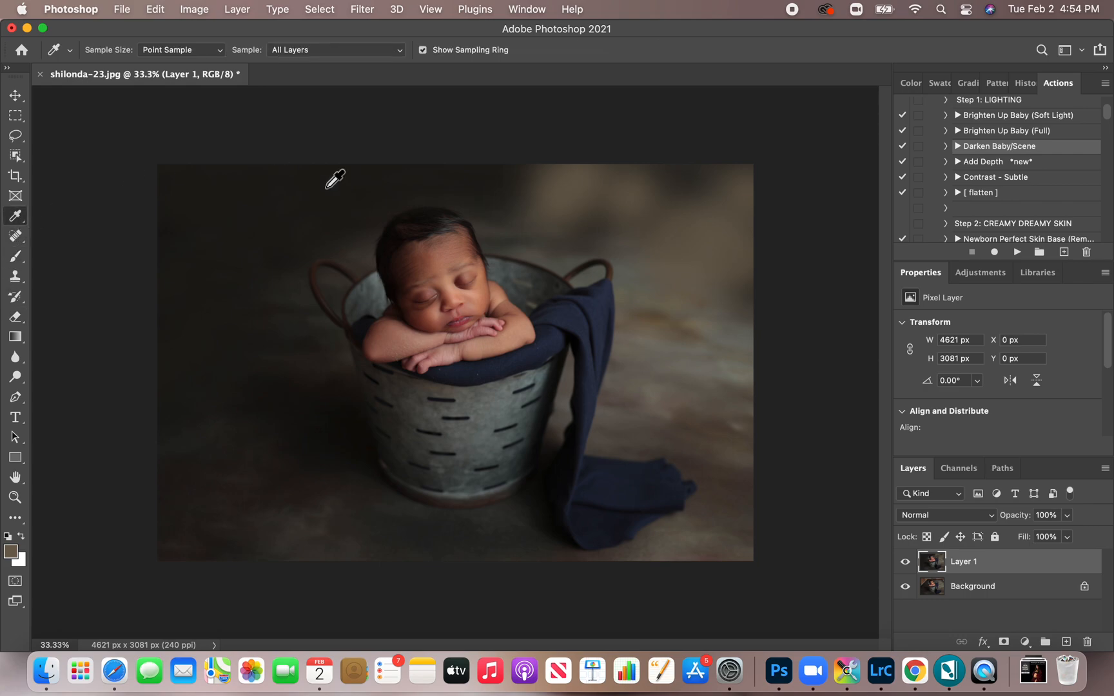
key(b)
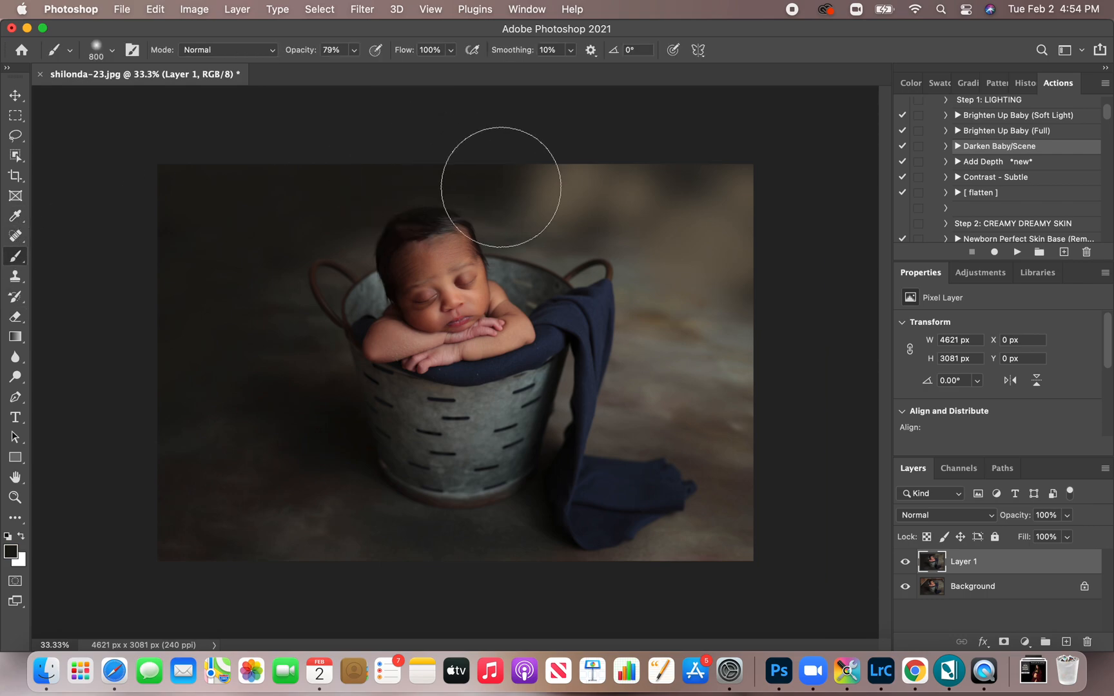
click(336, 69)
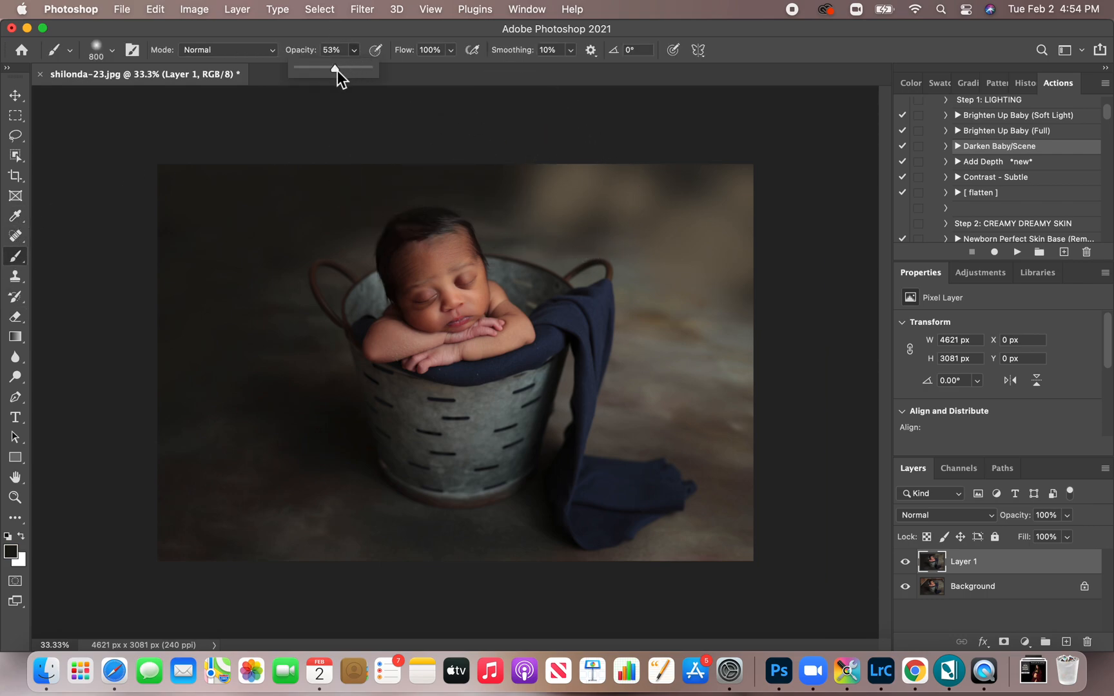
mouse_move(562, 181)
mouse_down()
mouse_move(644, 179)
mouse_move(748, 203)
mouse_move(731, 173)
mouse_move(722, 230)
mouse_move(746, 315)
mouse_move(677, 214)
mouse_move(542, 179)
mouse_move(553, 209)
mouse_move(699, 274)
mouse_move(751, 180)
mouse_move(625, 165)
mouse_move(525, 191)
mouse_move(556, 208)
mouse_move(739, 193)
mouse_up()
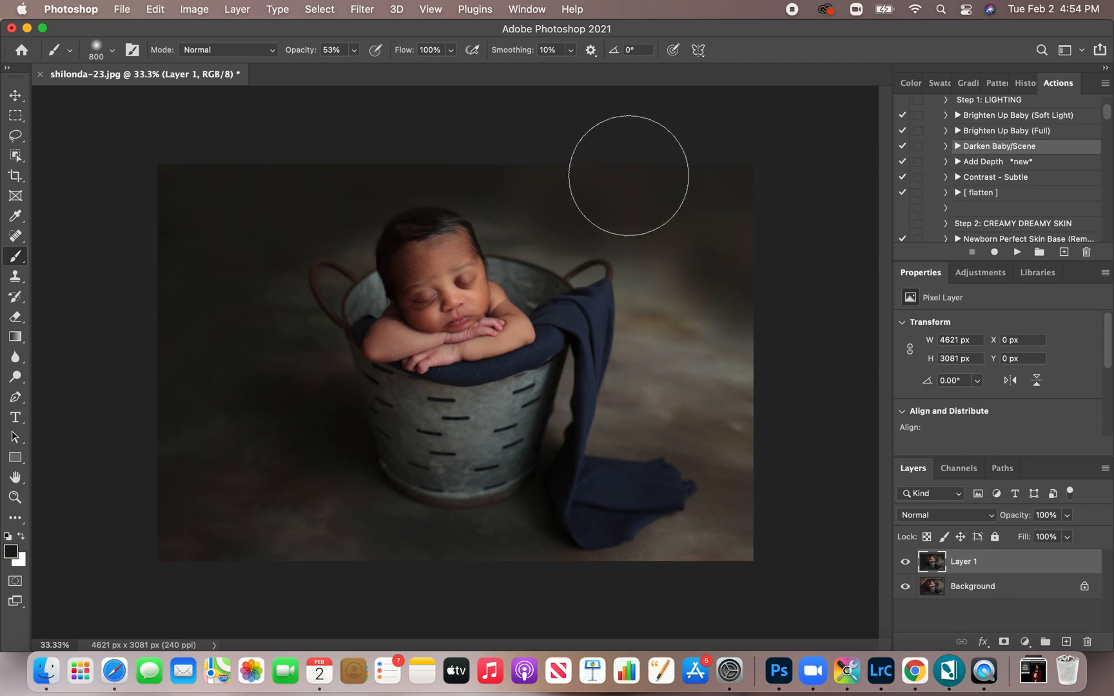
right_click(630, 173)
click(781, 111)
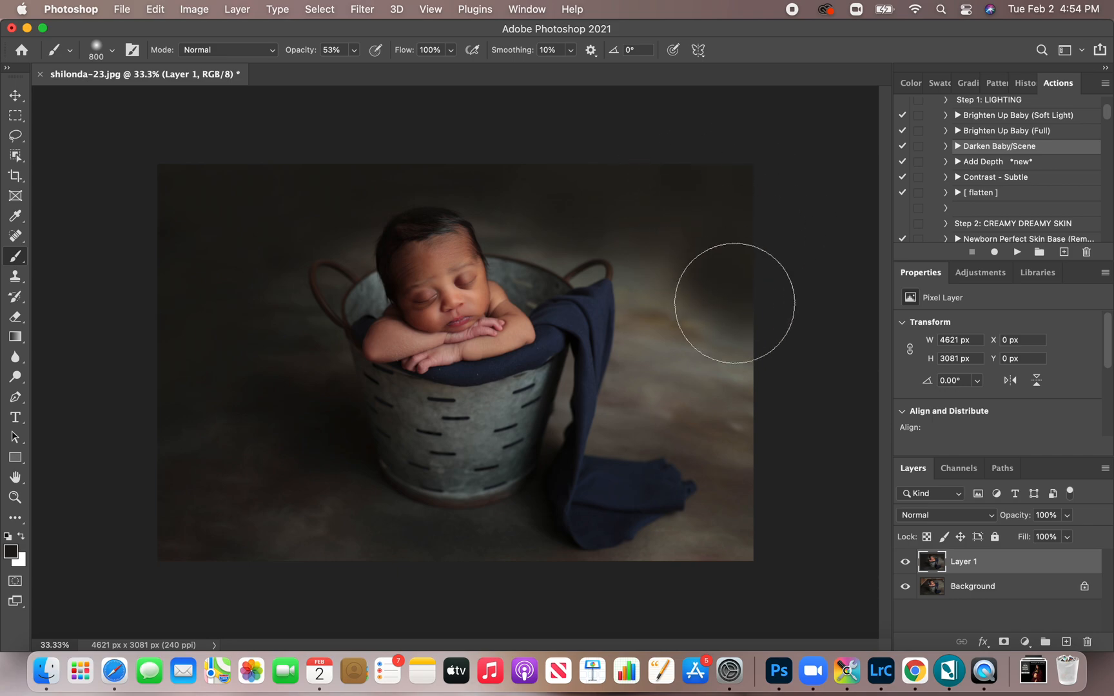
mouse_move(719, 289)
mouse_down()
mouse_move(721, 336)
mouse_move(641, 286)
mouse_up()
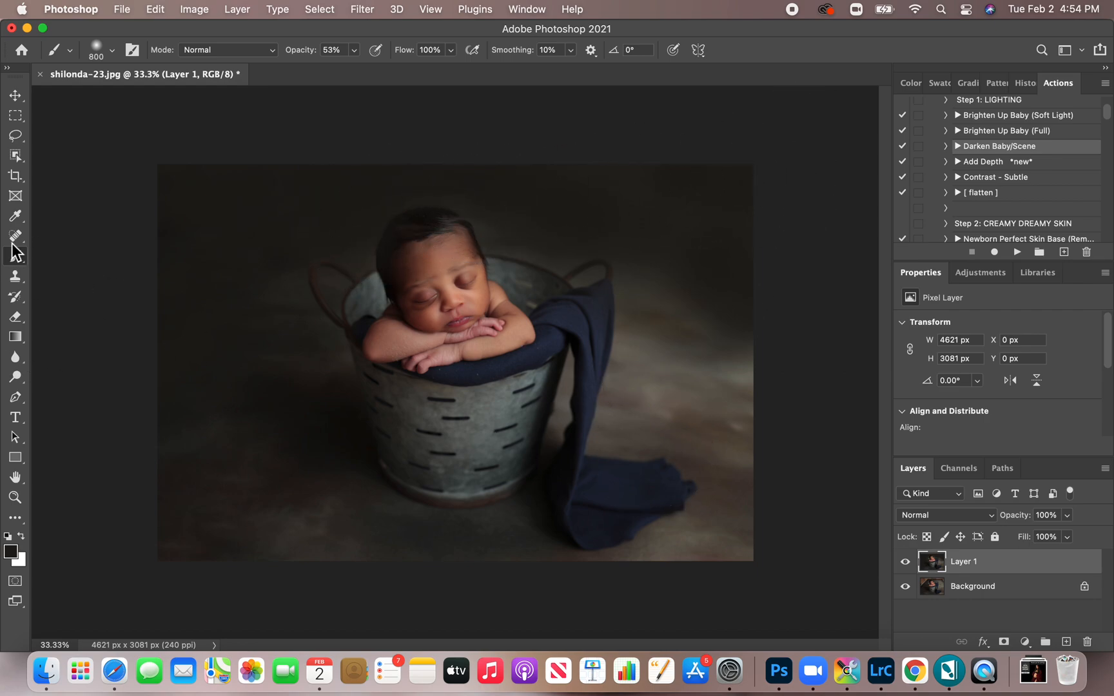
Step: Sample the brown floor tone near the photo's right edge and blend the floor with the brush enlarged to 1000 px
click(17, 217)
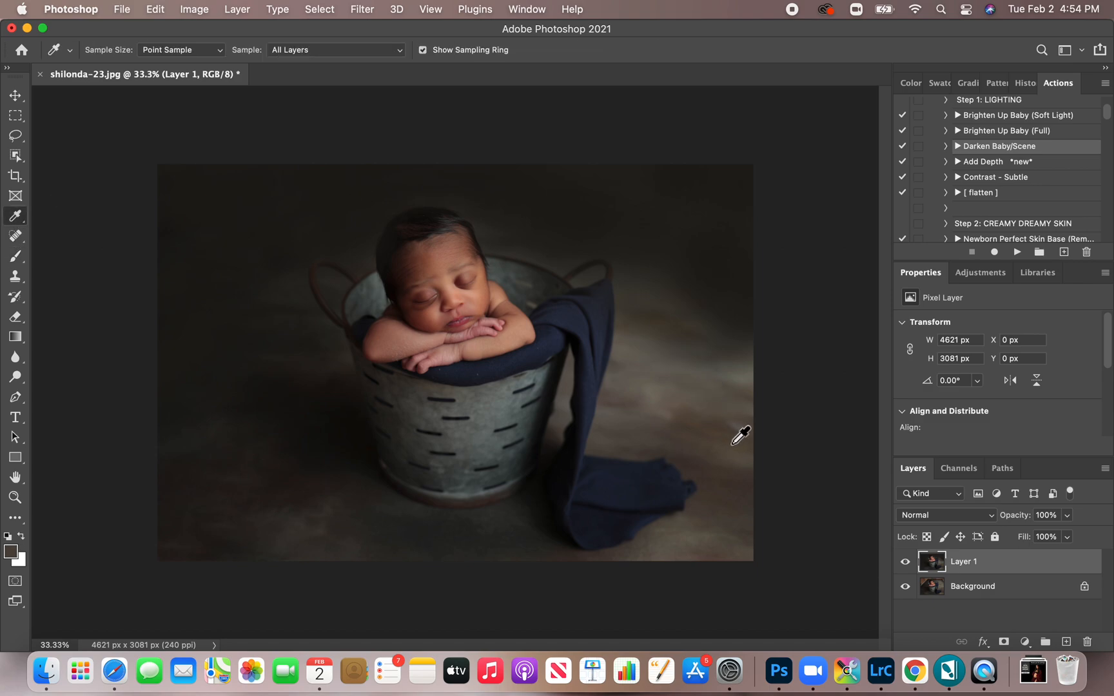
key(b)
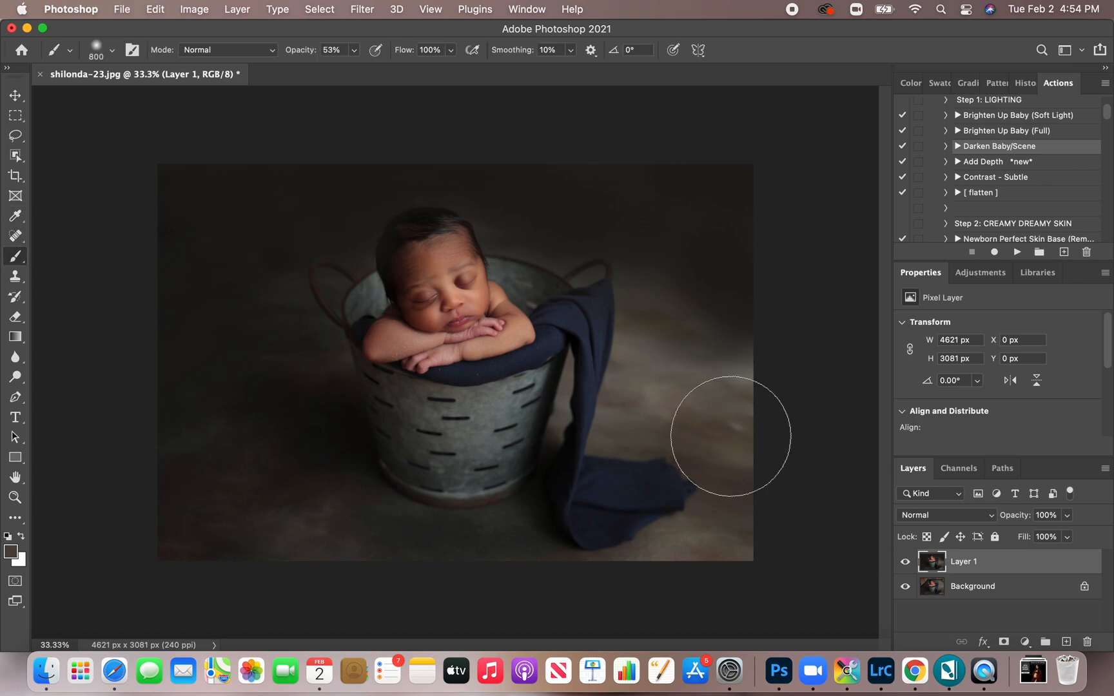
key(bracketright)
key(bracketright)
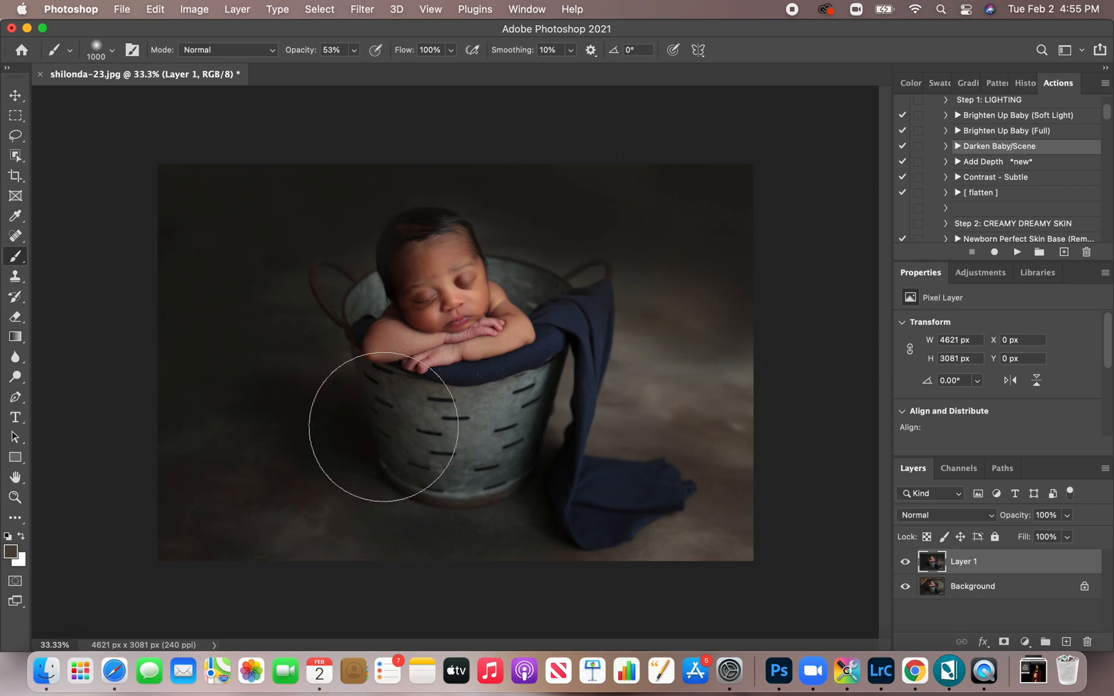
Step: Add a layer mask to Layer 1 and paint black over the baby's hair with a 200 px brush to restore it
click(1003, 642)
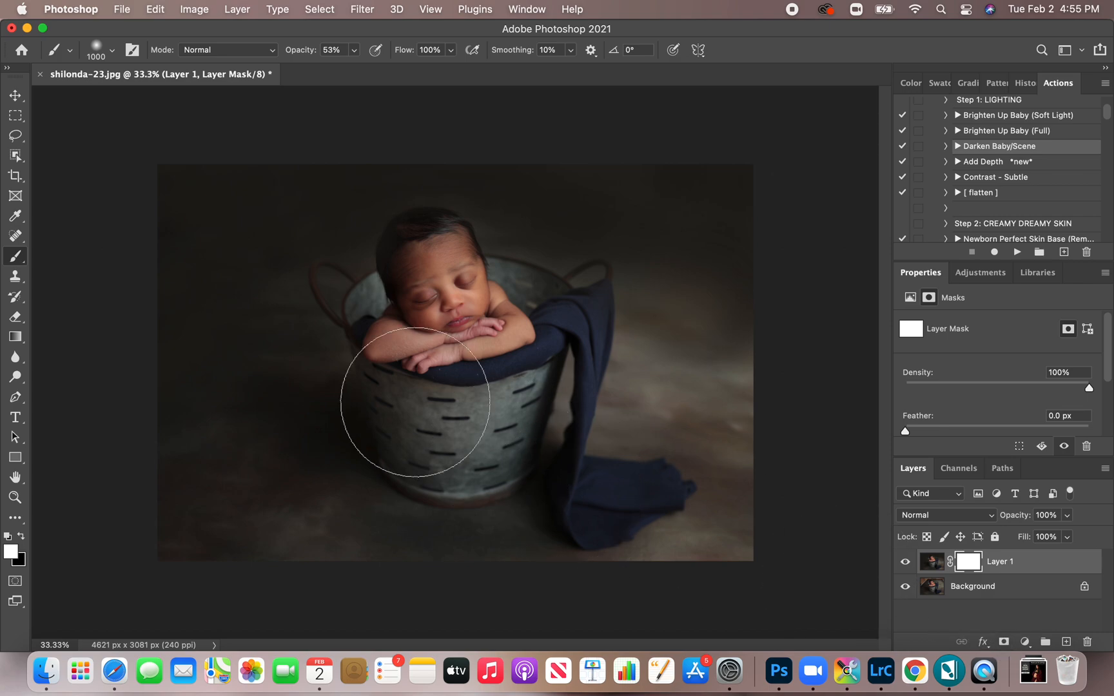
key(super+equal)
key(super+equal)
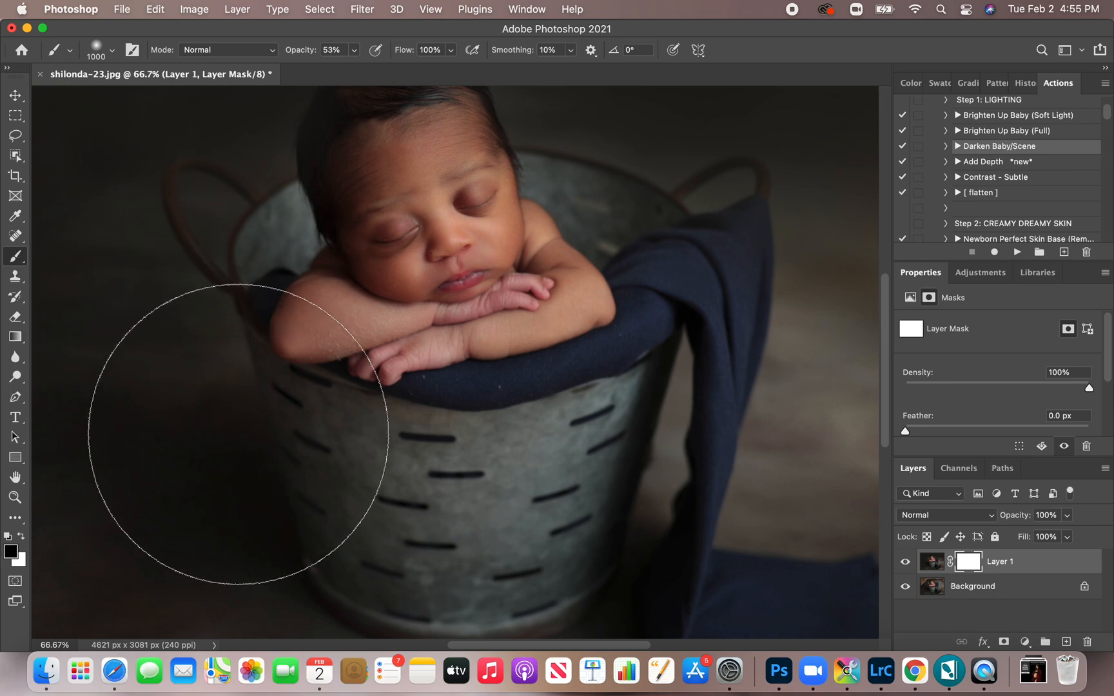
scroll(238, 452, up, 3)
key(bracketleft)
key(bracketleft)
key(bracketleft)
key(bracketleft)
key(bracketleft)
key(bracketleft)
key(bracketleft)
key(bracketleft)
key(bracketleft)
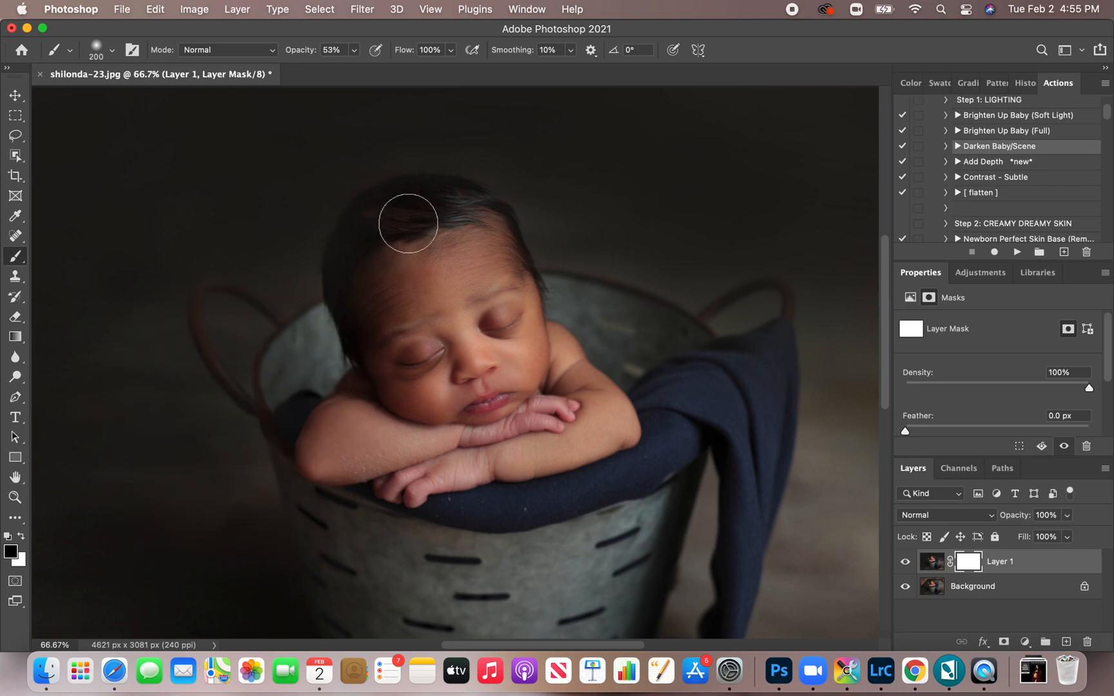
Step: Set the brush to 100% opacity and 60 px, and mask in the original hair edges and left bucket handle
click(357, 49)
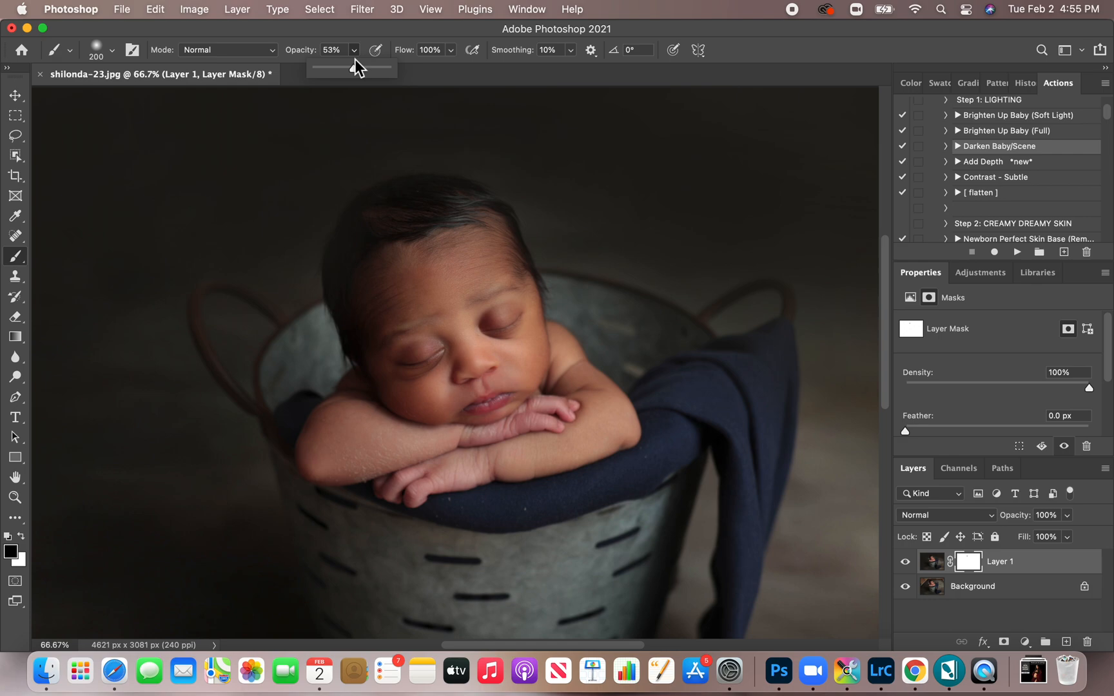
drag(354, 68, 408, 77)
key(bracketleft)
key(bracketleft)
key(bracketleft)
key(bracketleft)
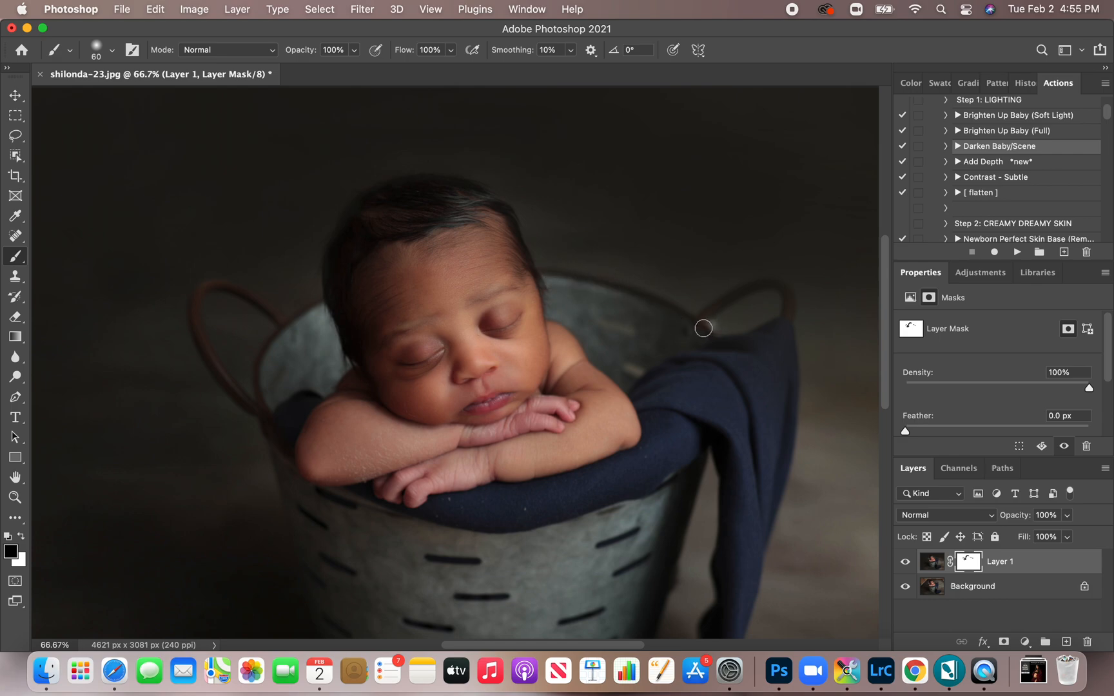
Step: Paint black on the mask along the right bucket handle to restore its original detail
key(x)
key(x)
drag(790, 308, 777, 342)
Step: Enlarge the brush to 150 px and paint black on the mask over the navy scarf and the baby's arms
key(bracketright)
key(bracketright)
key(bracketright)
key(bracketright)
key(bracketright)
key(bracketright)
key(bracketright)
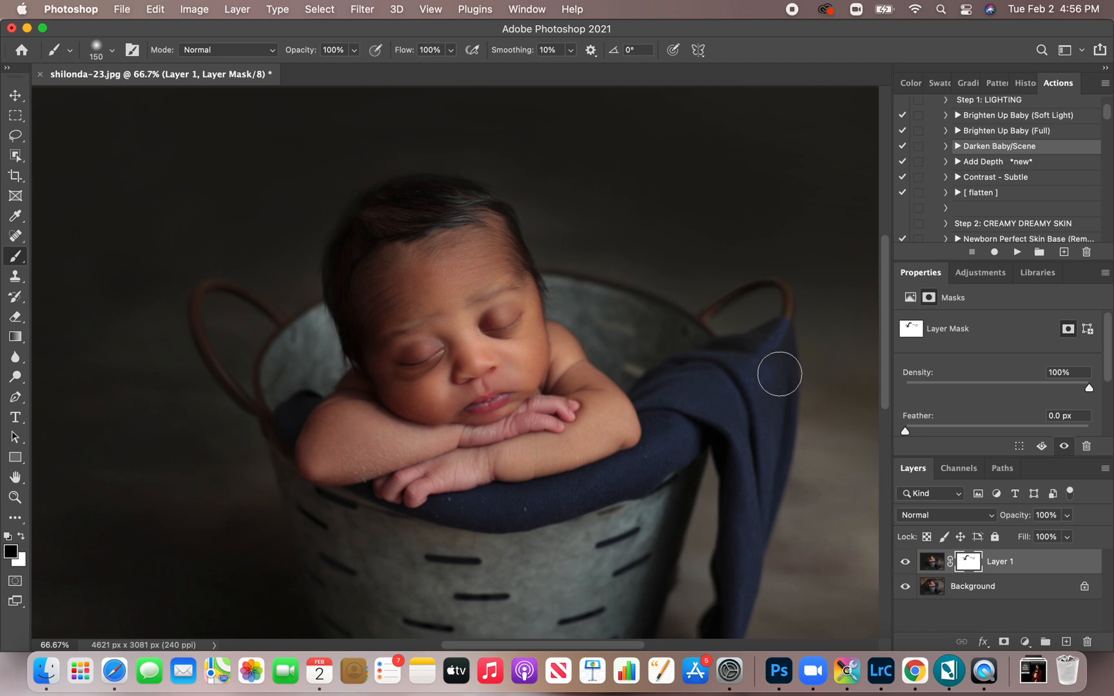
mouse_move(784, 352)
mouse_down()
mouse_move(775, 481)
mouse_move(759, 345)
mouse_move(738, 384)
mouse_move(698, 401)
mouse_move(712, 373)
mouse_up()
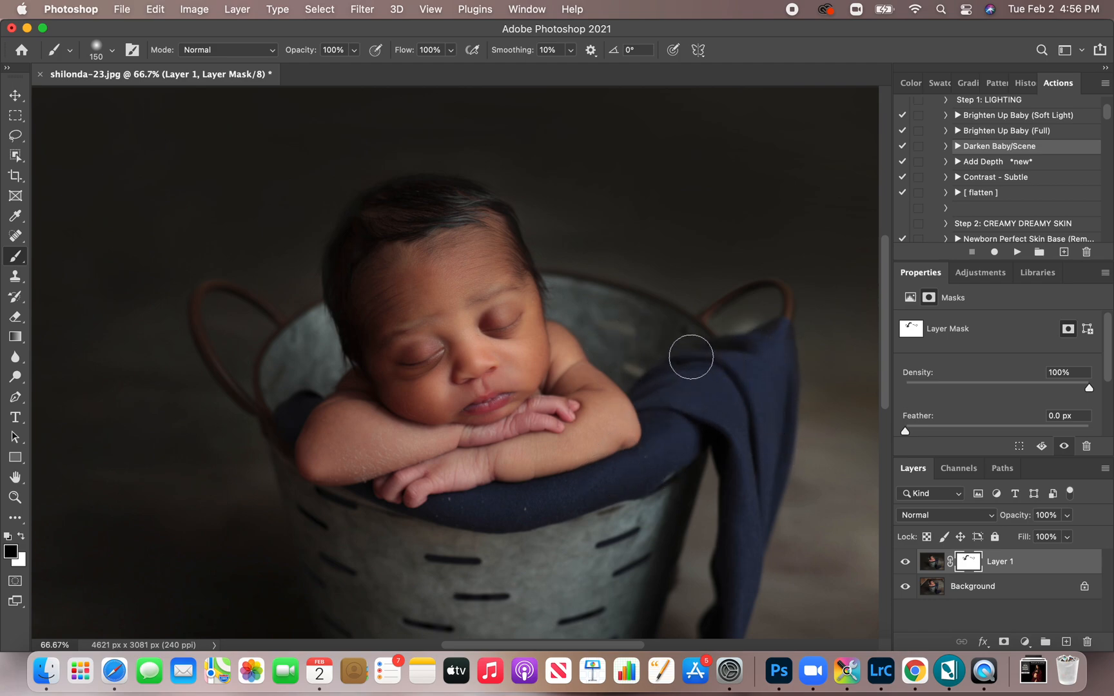
mouse_move(289, 391)
mouse_down()
mouse_move(303, 436)
mouse_move(636, 468)
mouse_up()
Step: Reduce the brush to 45 px and paint black on the mask along the baby's hair edges to restore fine strands
key(x)
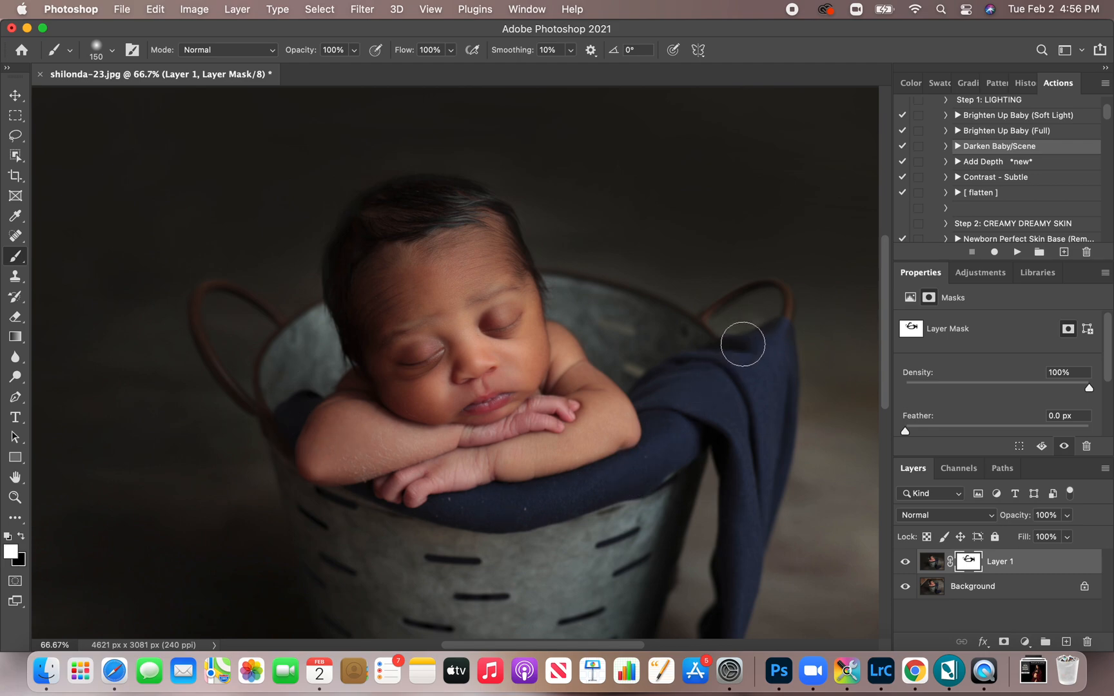
key(bracketleft)
key(bracketleft)
key(bracketleft)
key(bracketleft)
key(x)
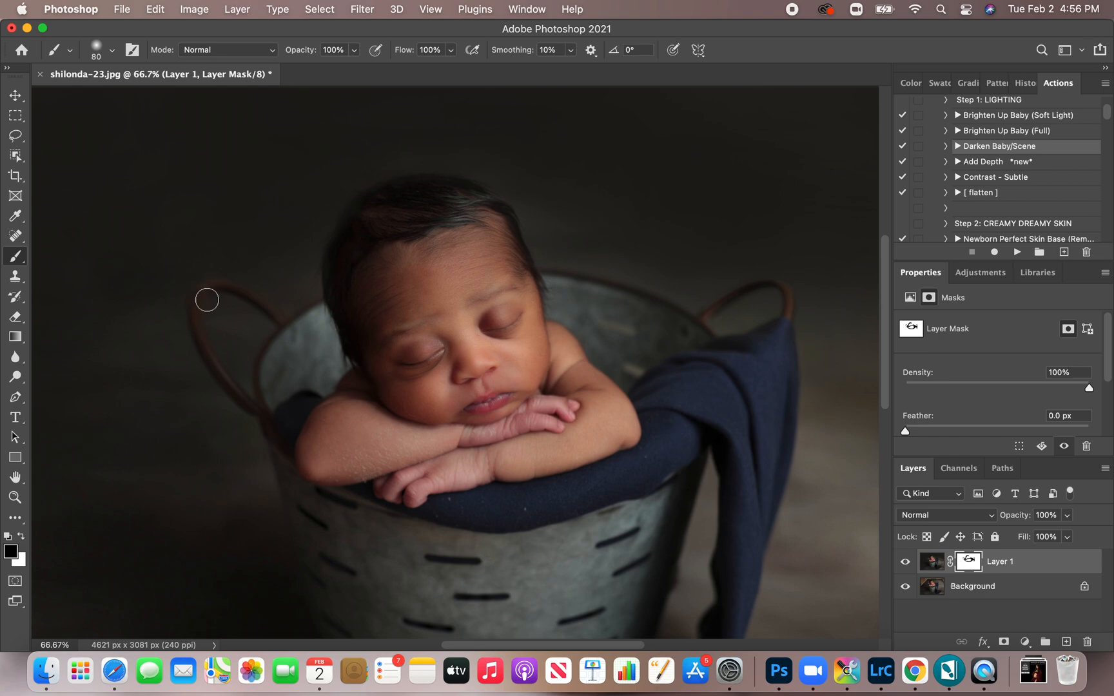
key(bracketleft)
key(bracketleft)
key(bracketleft)
key(bracketleft)
key(super+equal)
key(super+equal)
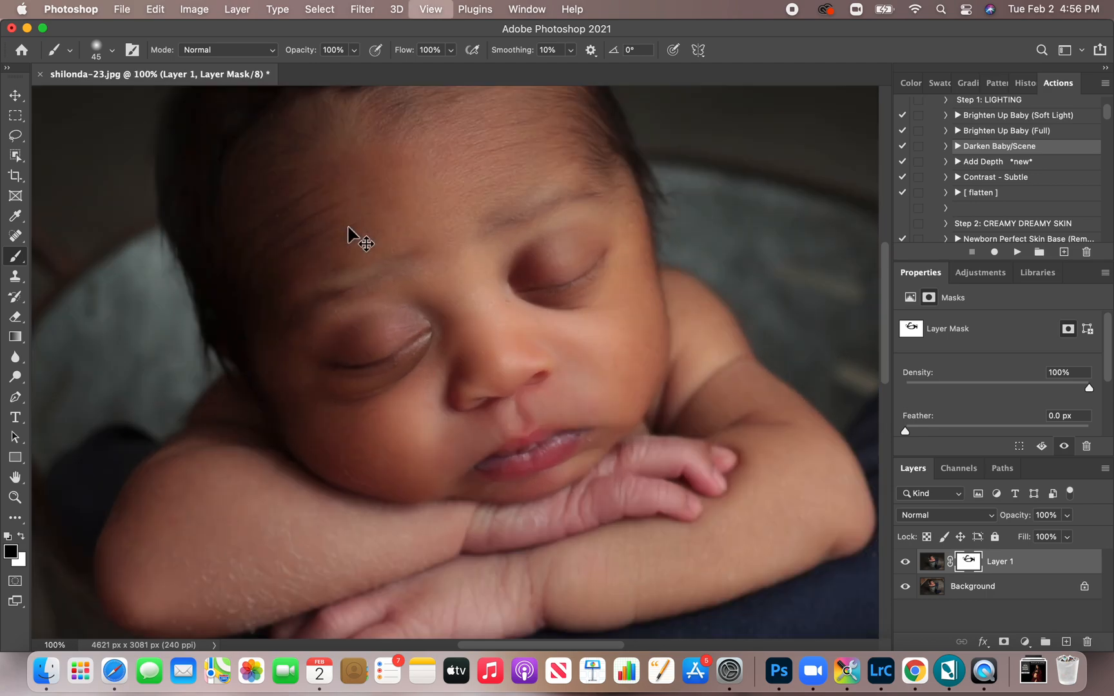
mouse_move(348, 273)
mouse_down()
mouse_move(324, 301)
mouse_move(367, 240)
mouse_move(428, 195)
mouse_move(537, 165)
mouse_move(520, 172)
mouse_move(623, 166)
mouse_move(720, 194)
mouse_up()
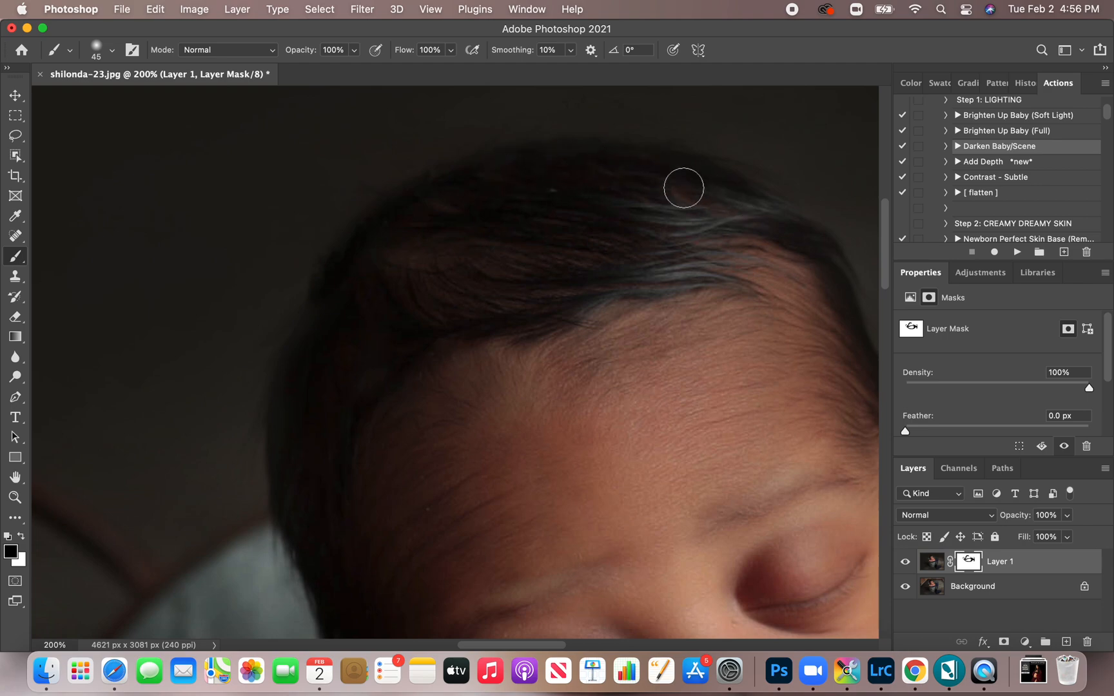
mouse_move(308, 341)
mouse_down()
mouse_move(294, 437)
mouse_move(319, 313)
mouse_move(311, 548)
mouse_move(304, 499)
mouse_move(369, 275)
mouse_up()
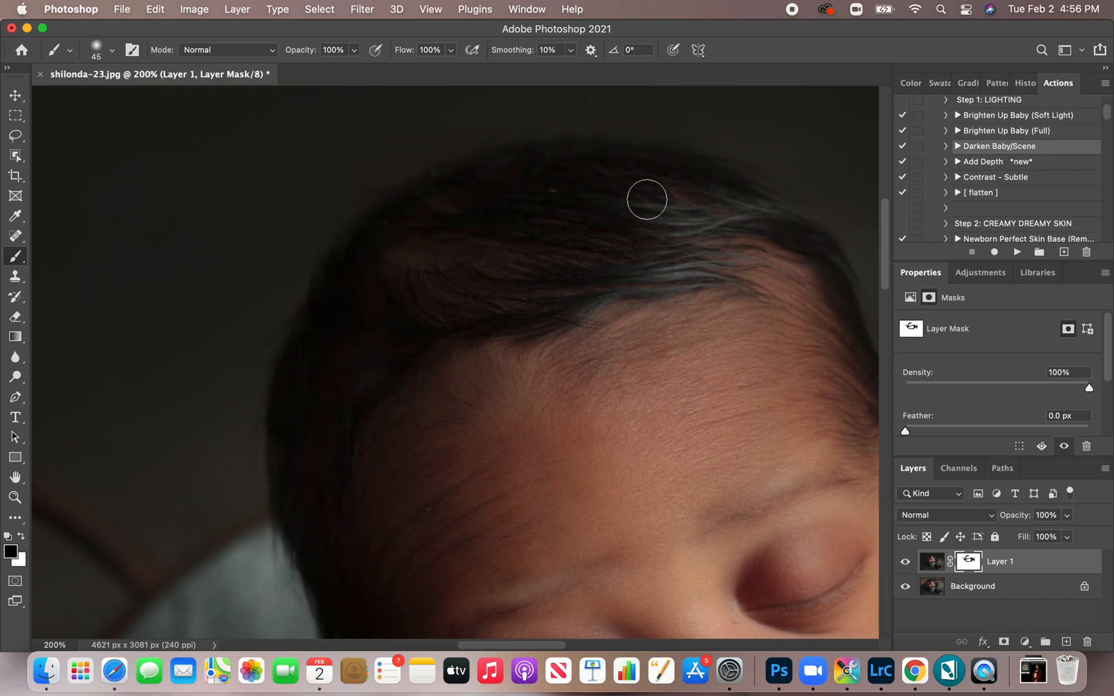
scroll(703, 219, right, 5)
mouse_move(580, 290)
mouse_down()
mouse_move(619, 311)
mouse_move(709, 473)
mouse_up()
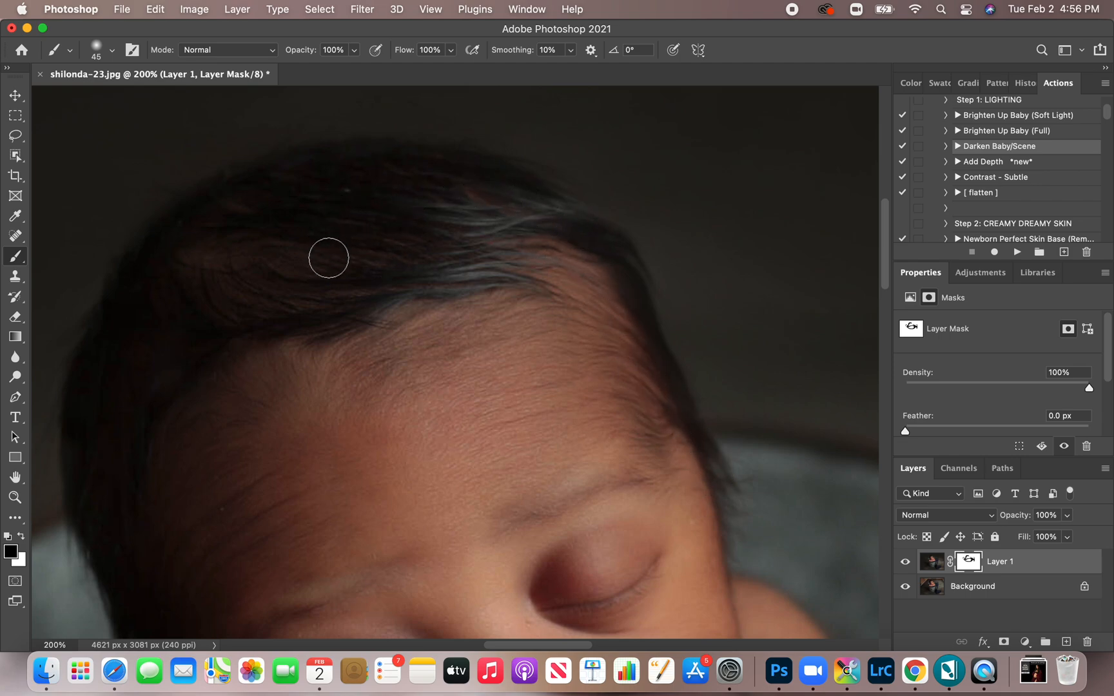
key(super+minus)
key(super+minus)
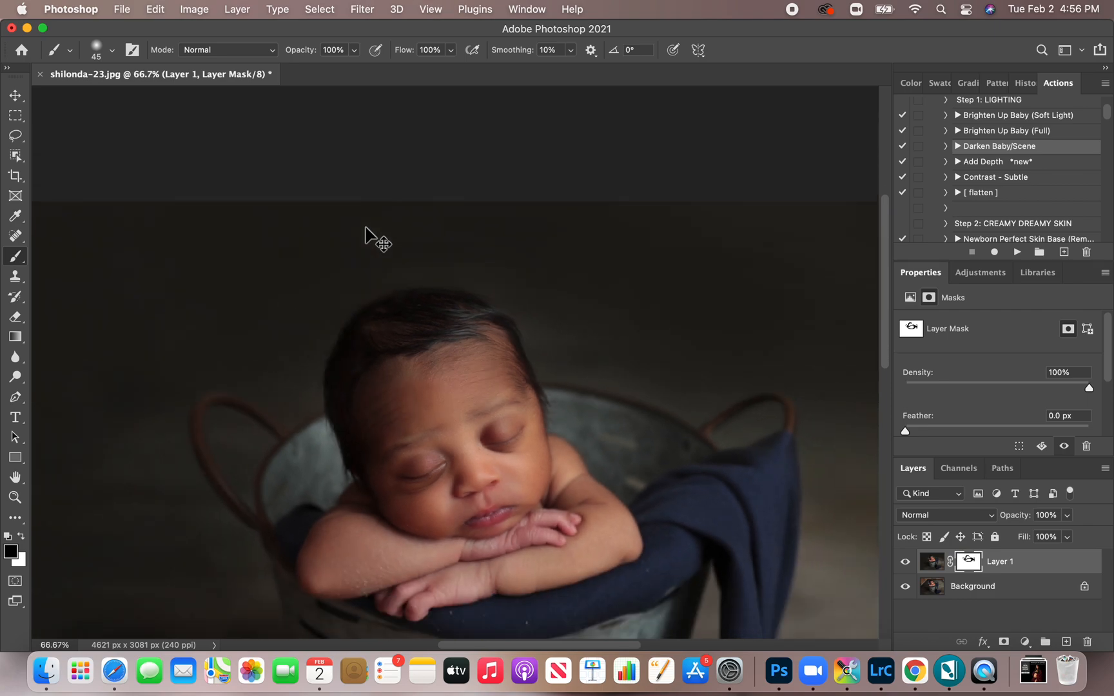
key(super+minus)
key(super+minus)
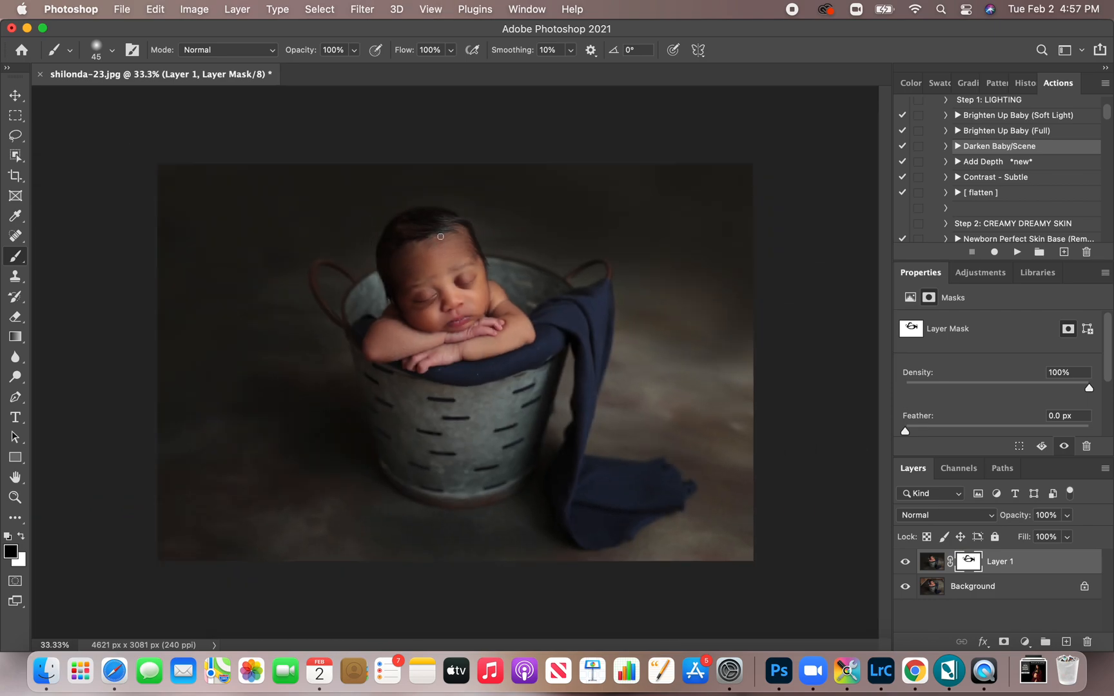
Step: Flatten the image and add a Levels adjustment layer with the white input point lowered to brighten the photo
scroll(996, 159, up, 3)
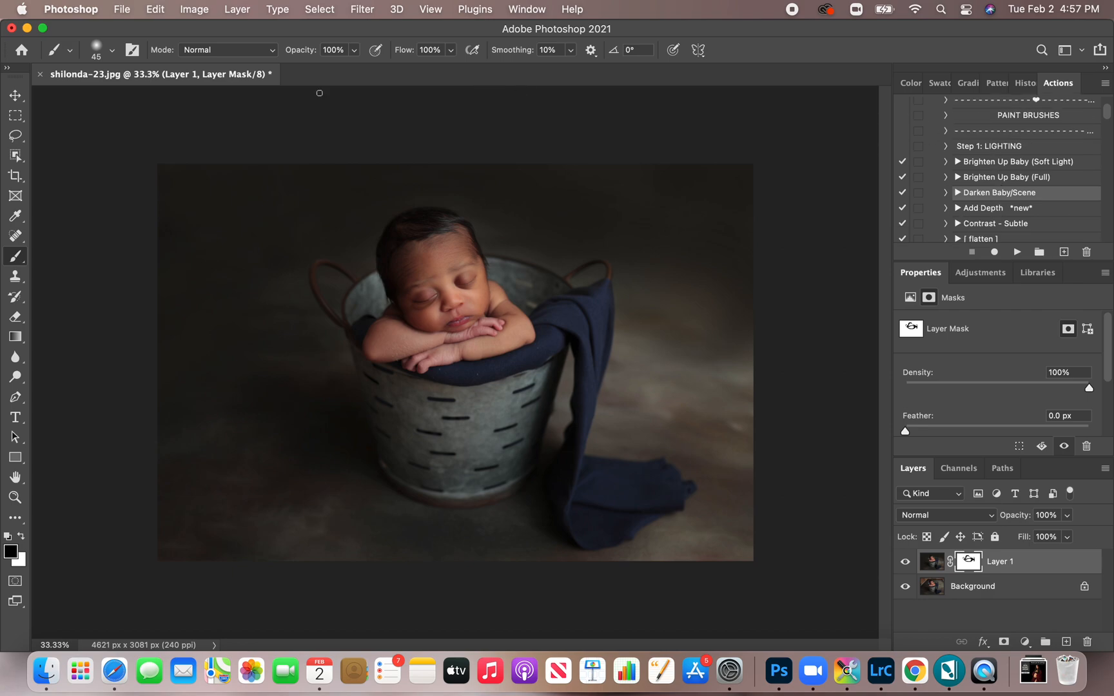
click(246, 10)
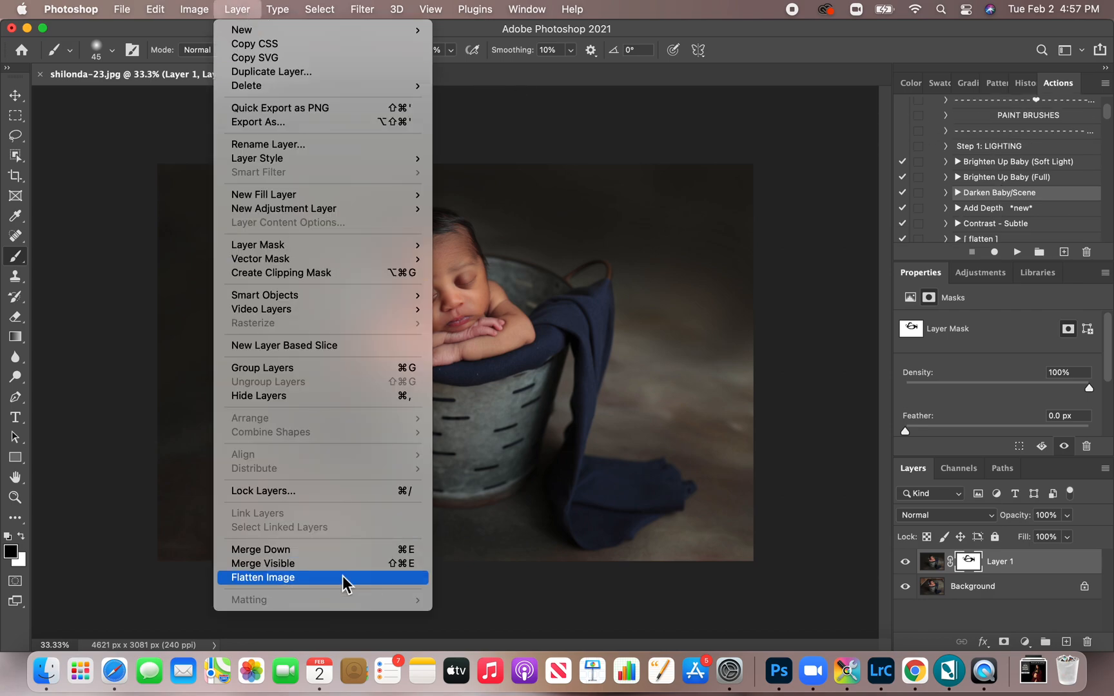
click(346, 578)
scroll(979, 187, up, 6)
scroll(979, 187, down, 2)
click(1024, 640)
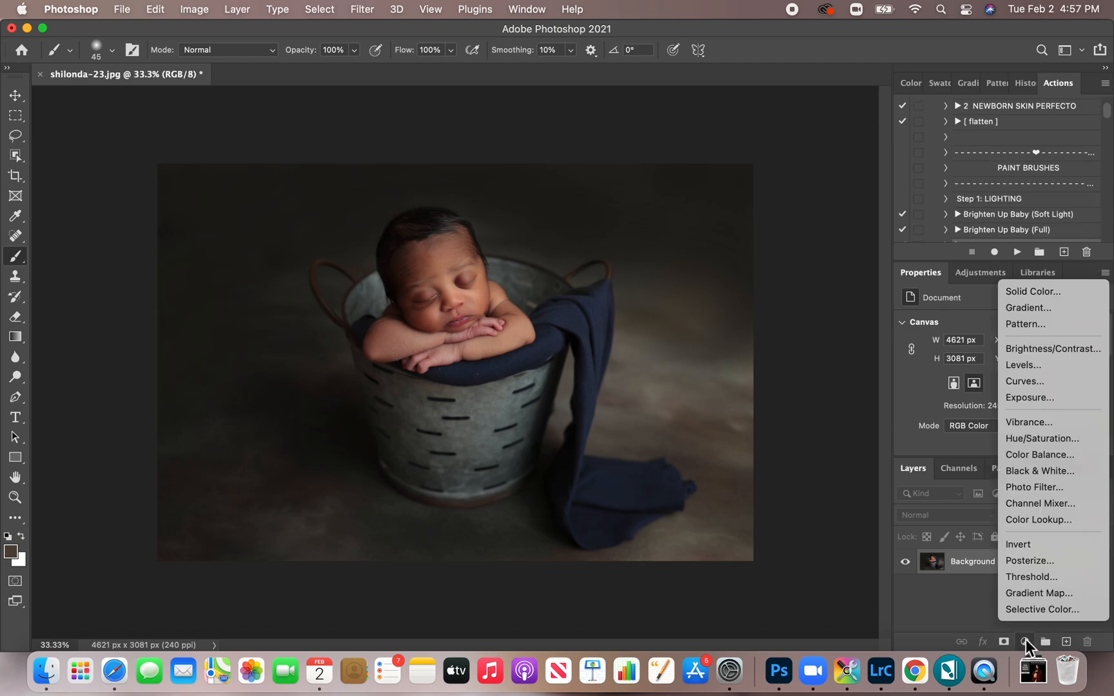
click(1023, 364)
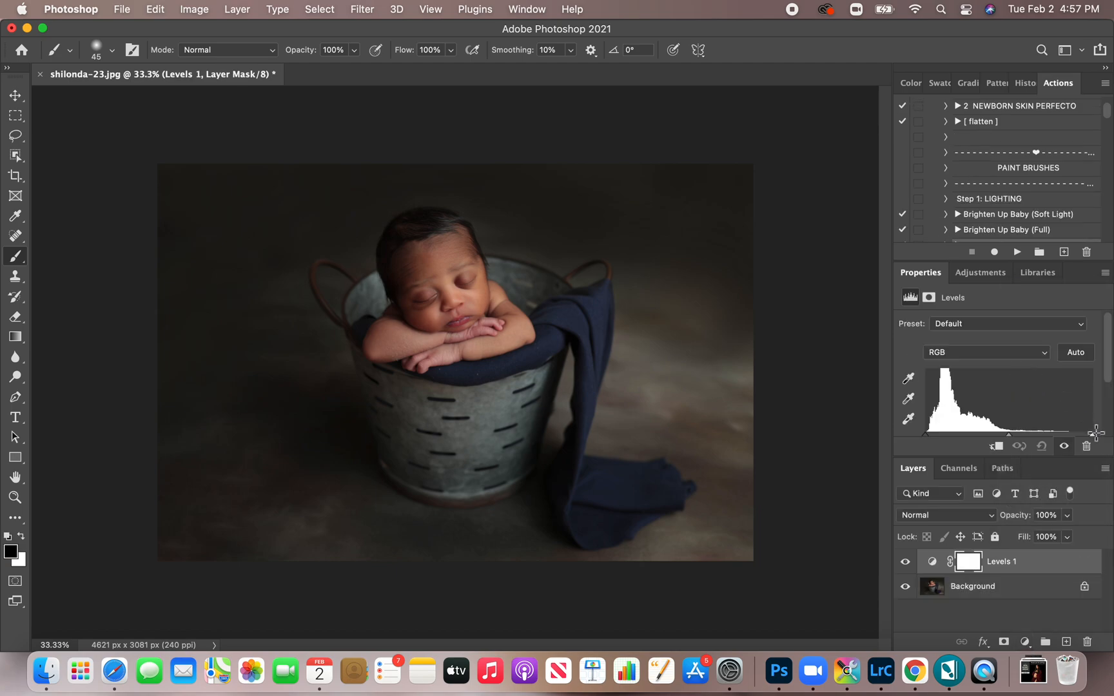
drag(1092, 437, 1071, 437)
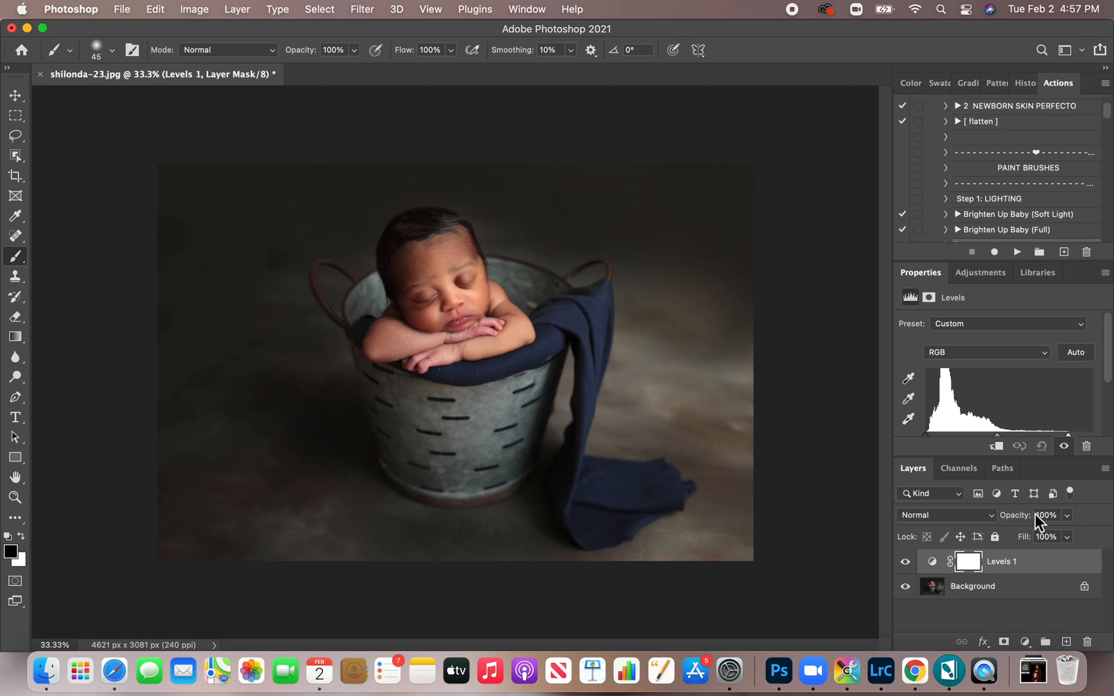
Step: Run the Newborn Perfect Skin Base action from the Creamy Dreamy Skin set
scroll(1022, 178, up, 15)
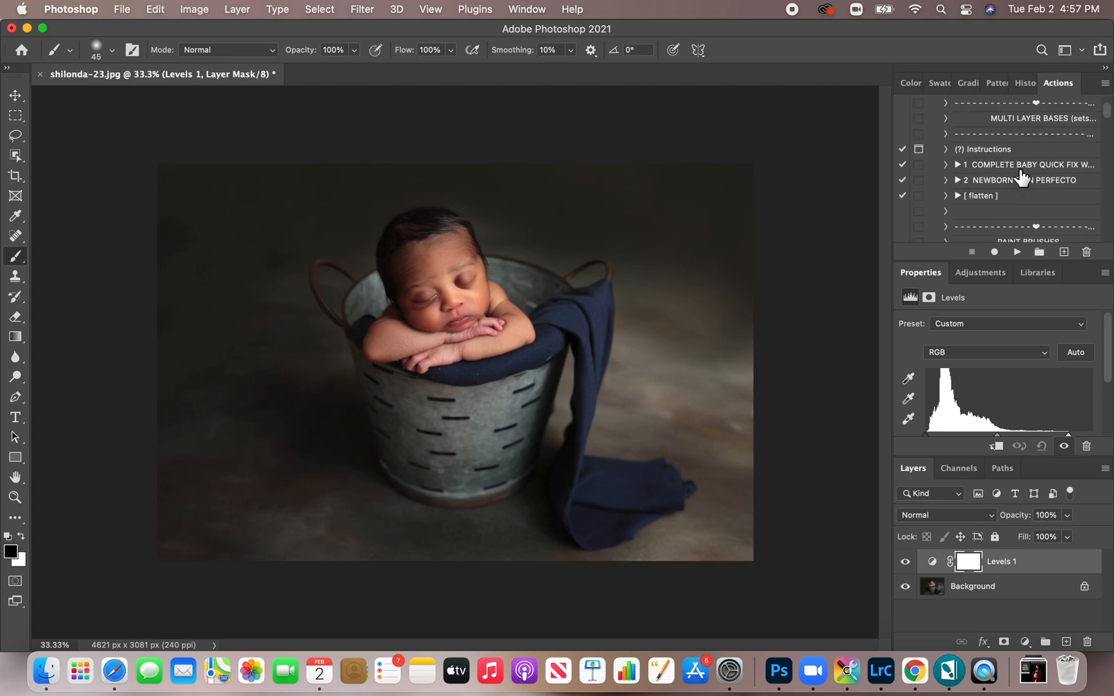
scroll(1022, 177, down, 15)
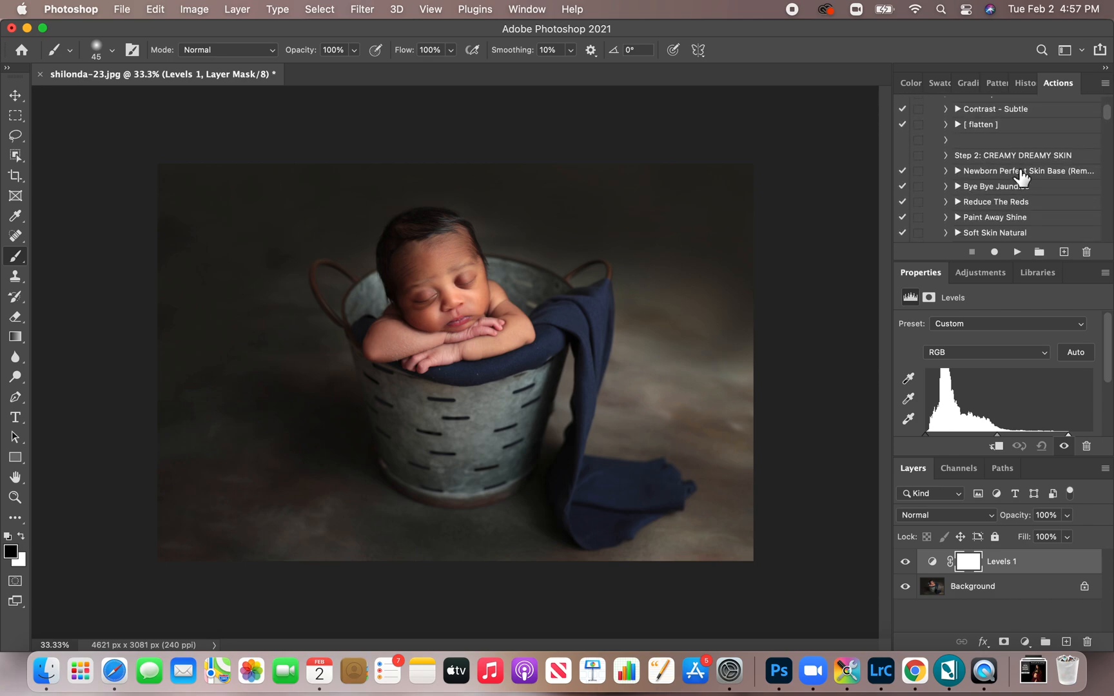
click(1022, 174)
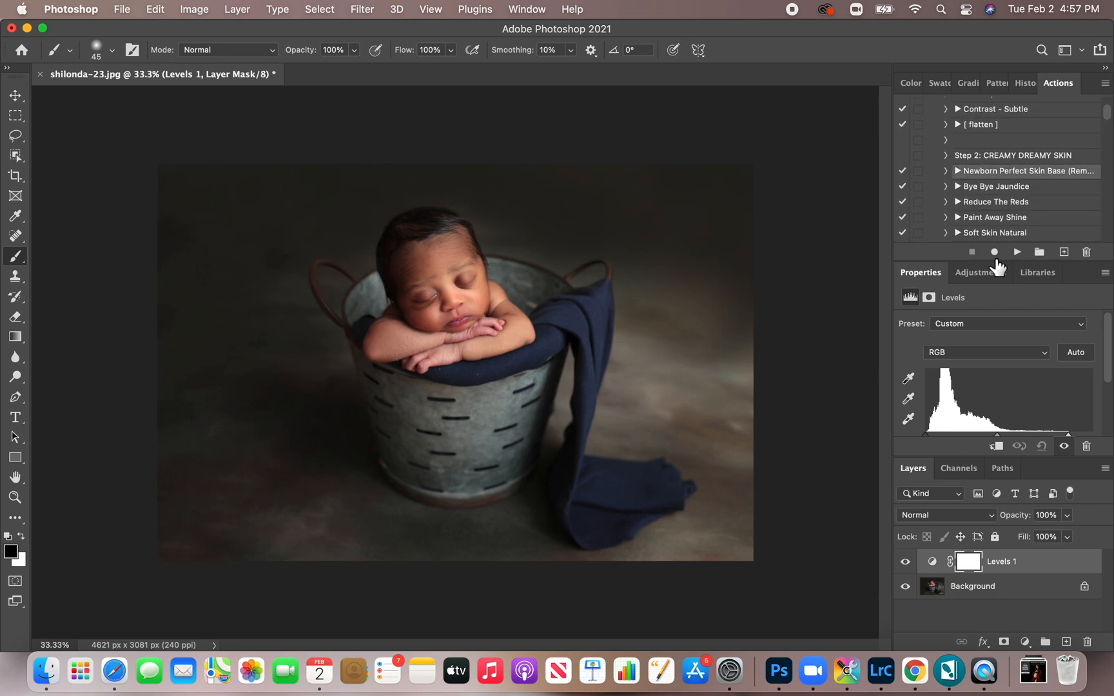
click(1017, 253)
Step: Paint white on the skin base mask over the baby's face and arms with a brush of about 90 px, and flatten the image
key(super+equal)
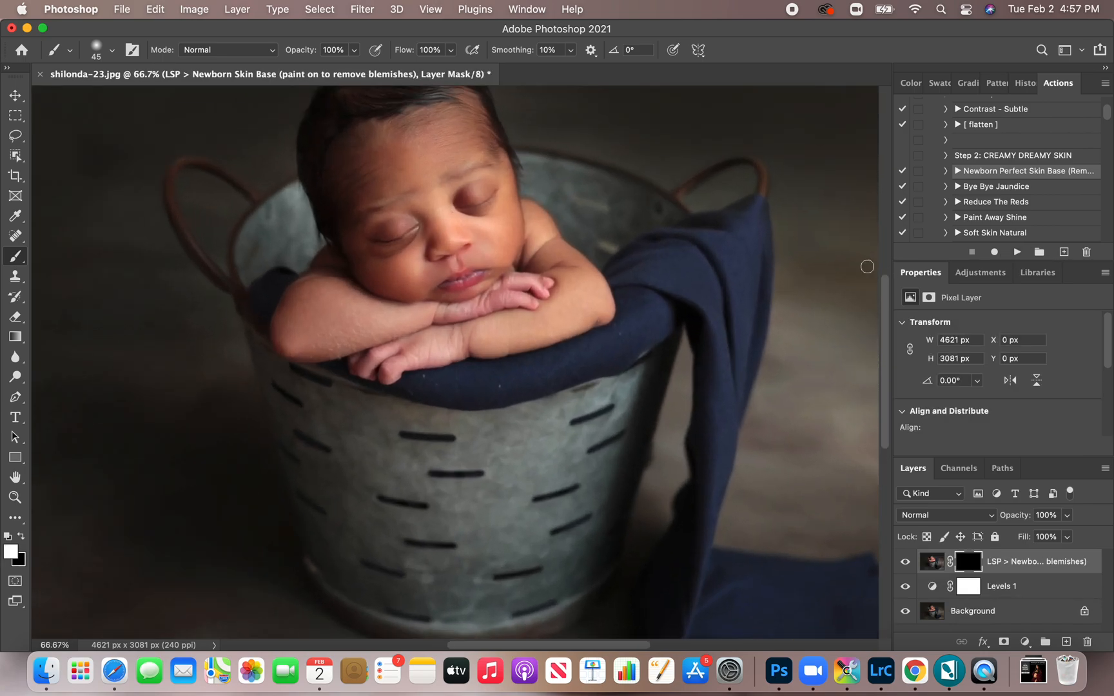
scroll(623, 255, up, 4)
key(bracketright)
key(bracketright)
key(bracketright)
key(bracketright)
key(bracketright)
key(bracketright)
key(bracketright)
key(bracketright)
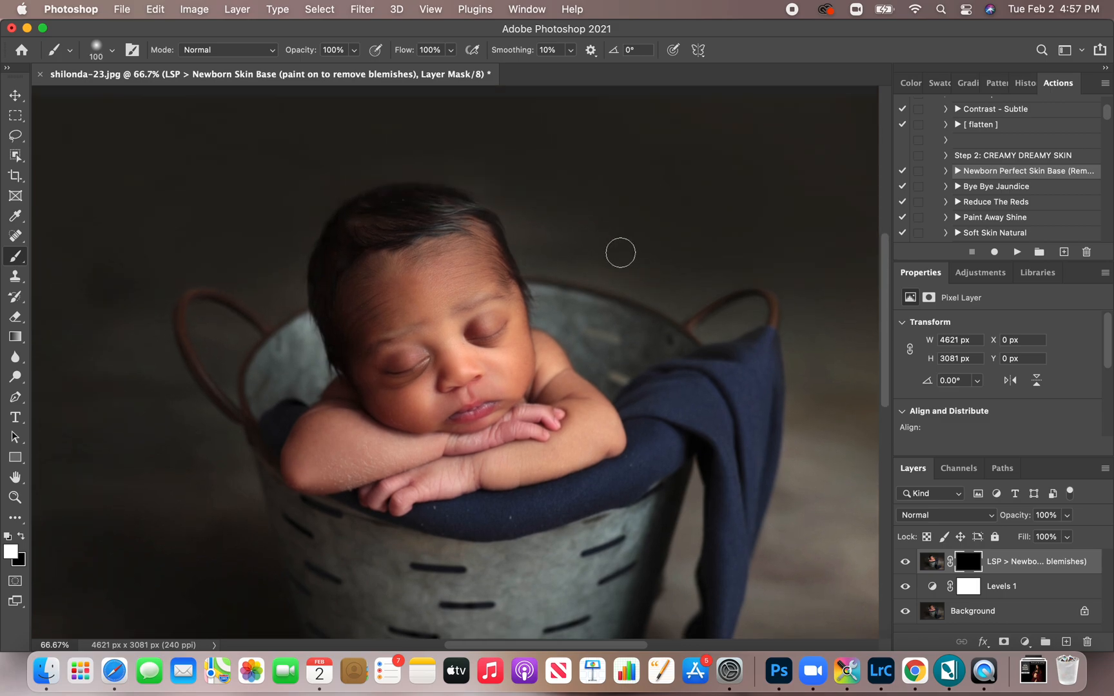
key(bracketleft)
key(bracketleft)
drag(440, 310, 446, 323)
key(bracketleft)
mouse_move(388, 453)
mouse_down()
mouse_move(330, 483)
mouse_move(345, 486)
mouse_move(393, 466)
mouse_move(357, 449)
mouse_move(309, 459)
mouse_up()
click(242, 9)
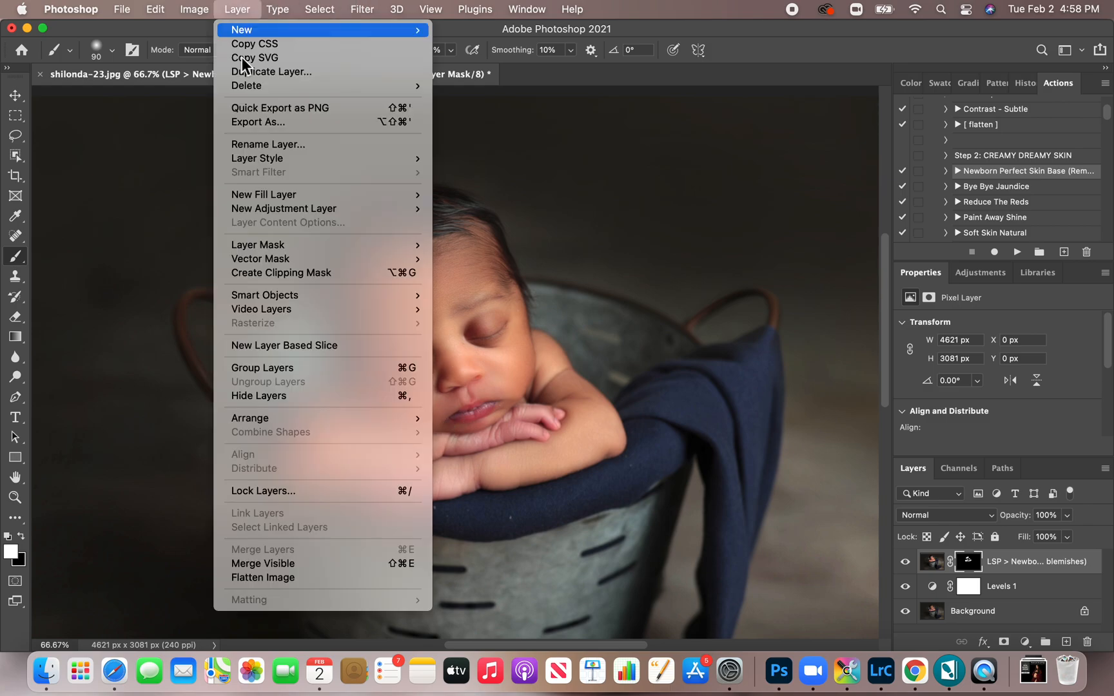
click(291, 579)
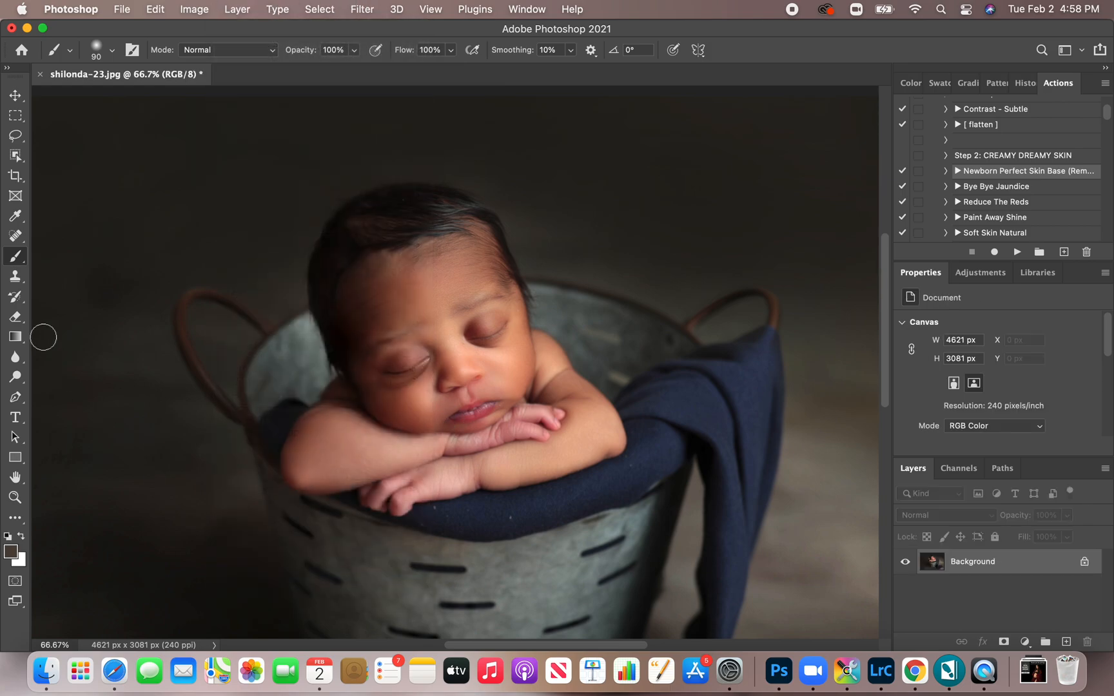
Step: Remove the lint specks on the navy blanket below the baby's hands with a 30 px Spot Healing Brush
click(17, 240)
key(super+plus)
key(super+plus)
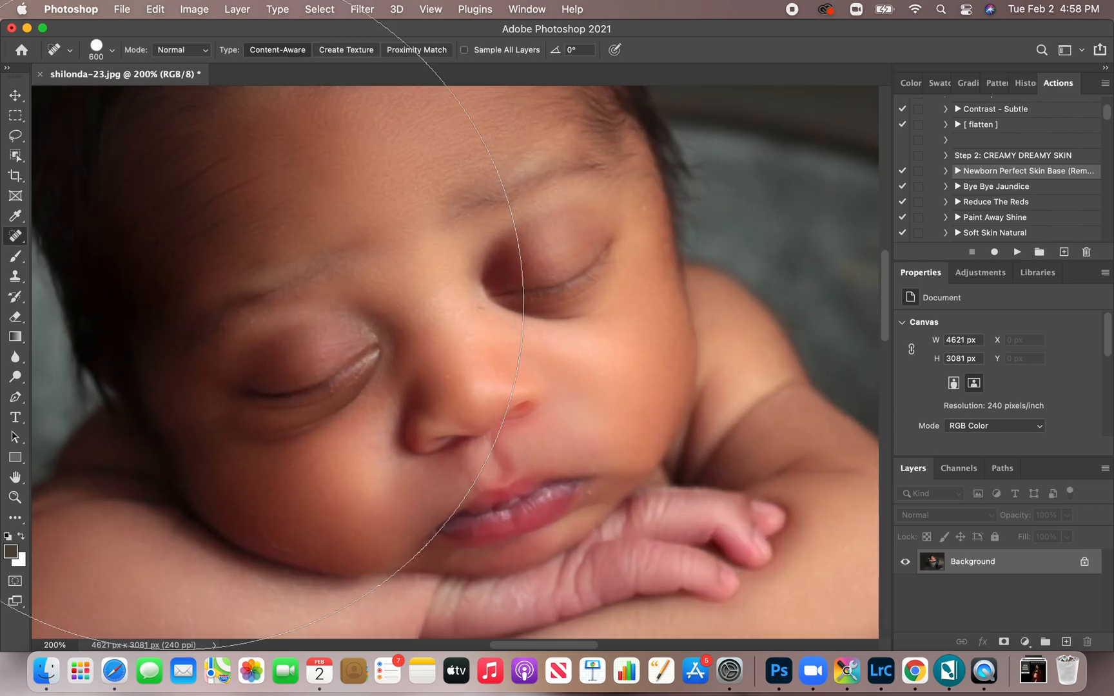
scroll(136, 315, down, 8)
key(bracketleft)
key(bracketleft)
key(bracketleft)
key(bracketleft)
key(bracketleft)
key(bracketleft)
key(bracketleft)
key(bracketleft)
key(bracketleft)
key(bracketleft)
key(bracketleft)
key(bracketleft)
key(bracketleft)
key(bracketleft)
key(bracketleft)
key(bracketleft)
key(bracketleft)
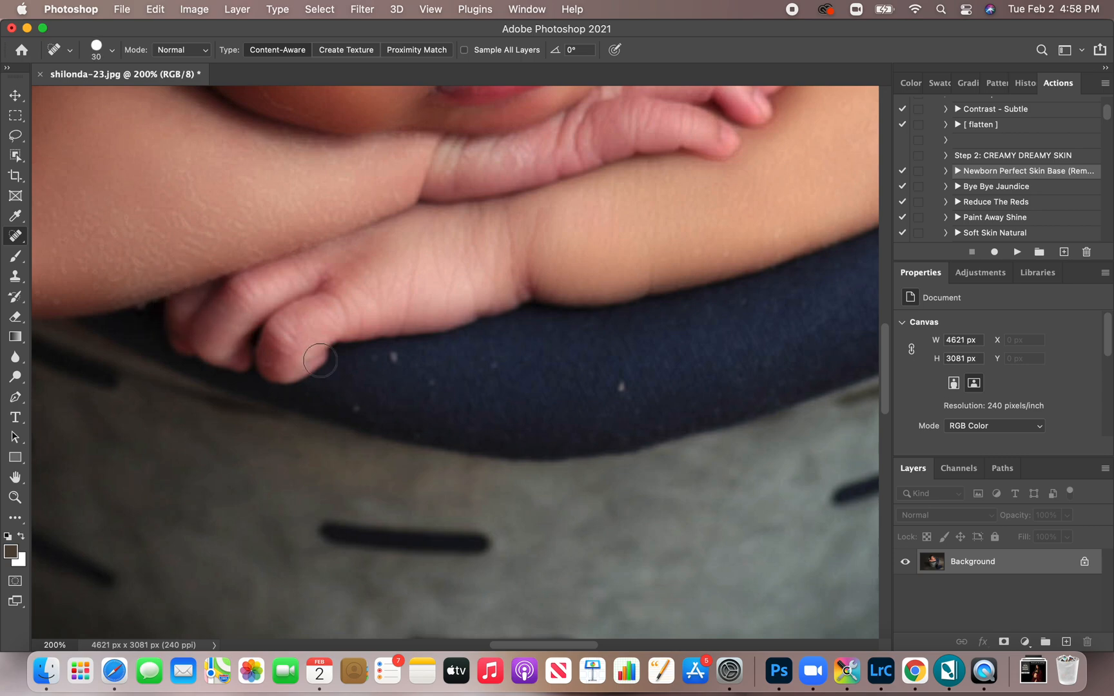
click(397, 365)
click(425, 387)
click(364, 410)
click(622, 392)
click(497, 378)
click(383, 367)
Step: Heal the remaining specks on the blanket below the baby's forearm and elbow
scroll(572, 357, right, 5)
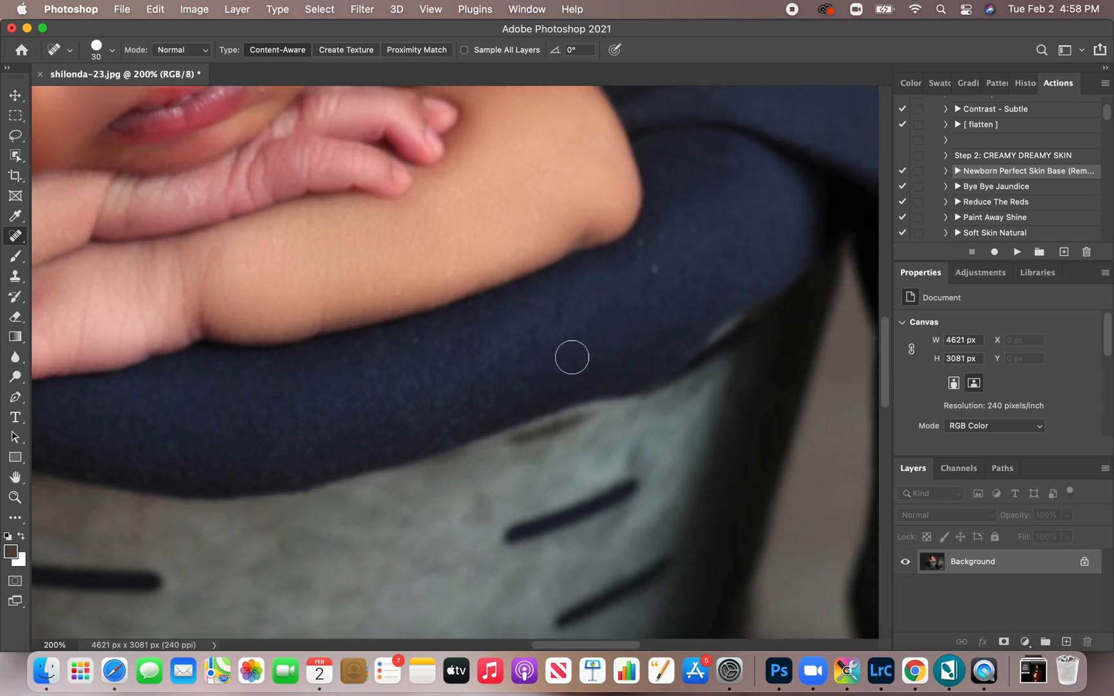
click(661, 275)
click(640, 255)
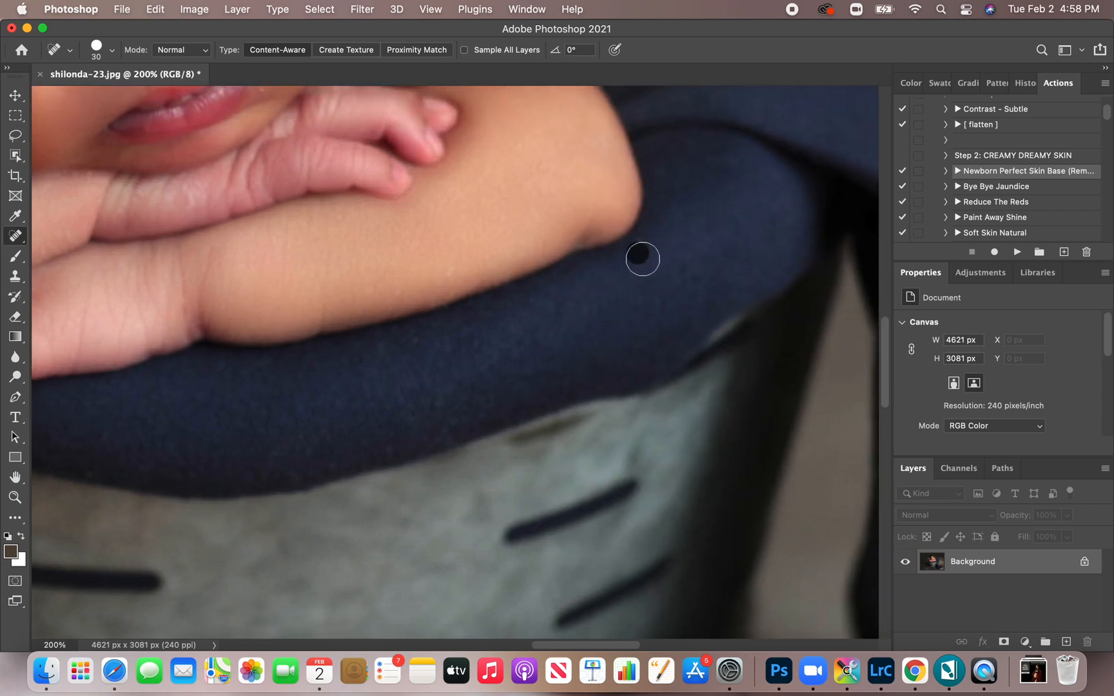
click(414, 346)
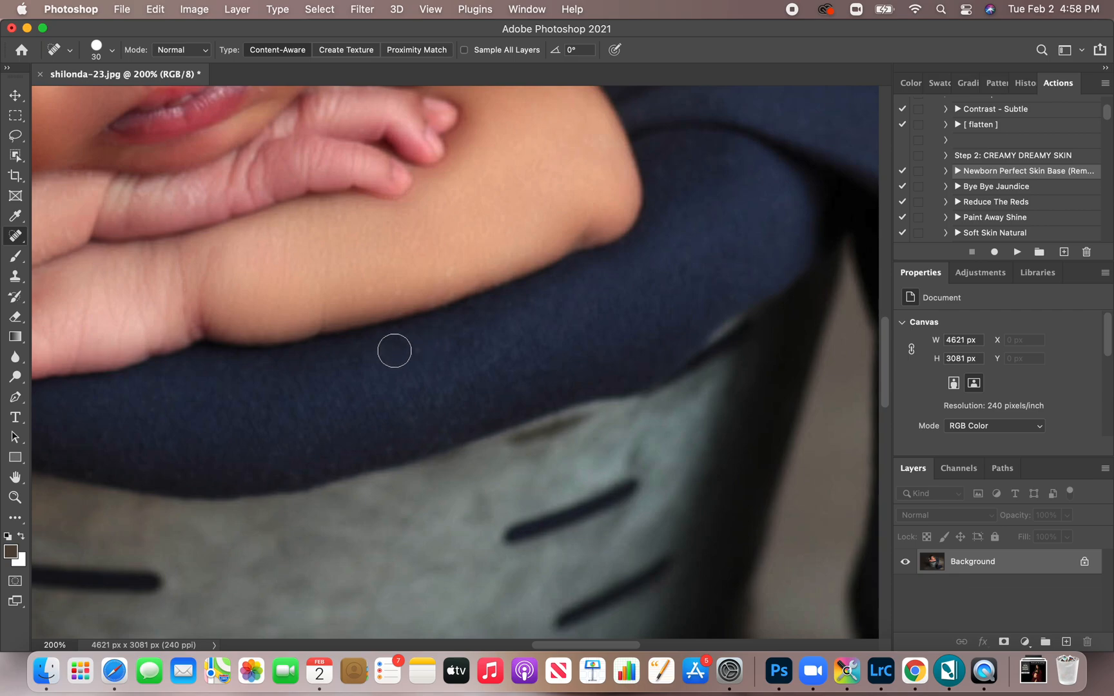
Step: Reduce the Spot Healing Brush to 15 px and clean up the small blemishes on the baby's cheek and brow
scroll(394, 350, up, 10)
scroll(394, 351, left, 5)
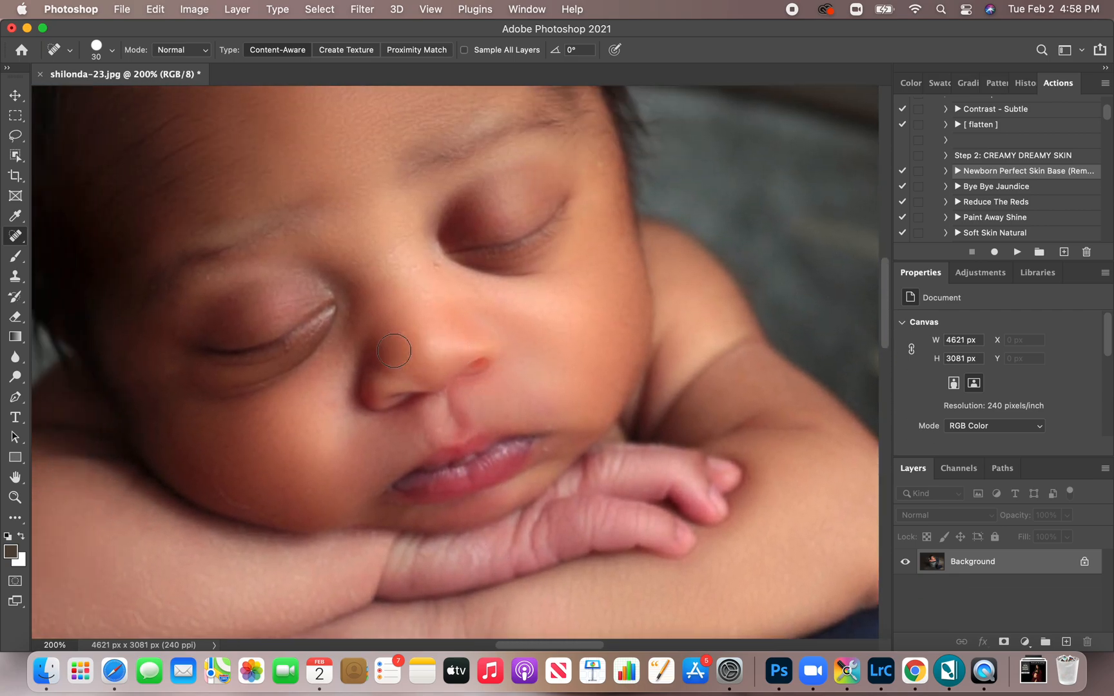
key(bracketleft)
key(bracketleft)
key(bracketleft)
mouse_move(219, 478)
mouse_down()
mouse_move(234, 508)
mouse_move(263, 516)
mouse_up()
drag(212, 279, 224, 274)
scroll(604, 168, up, 5)
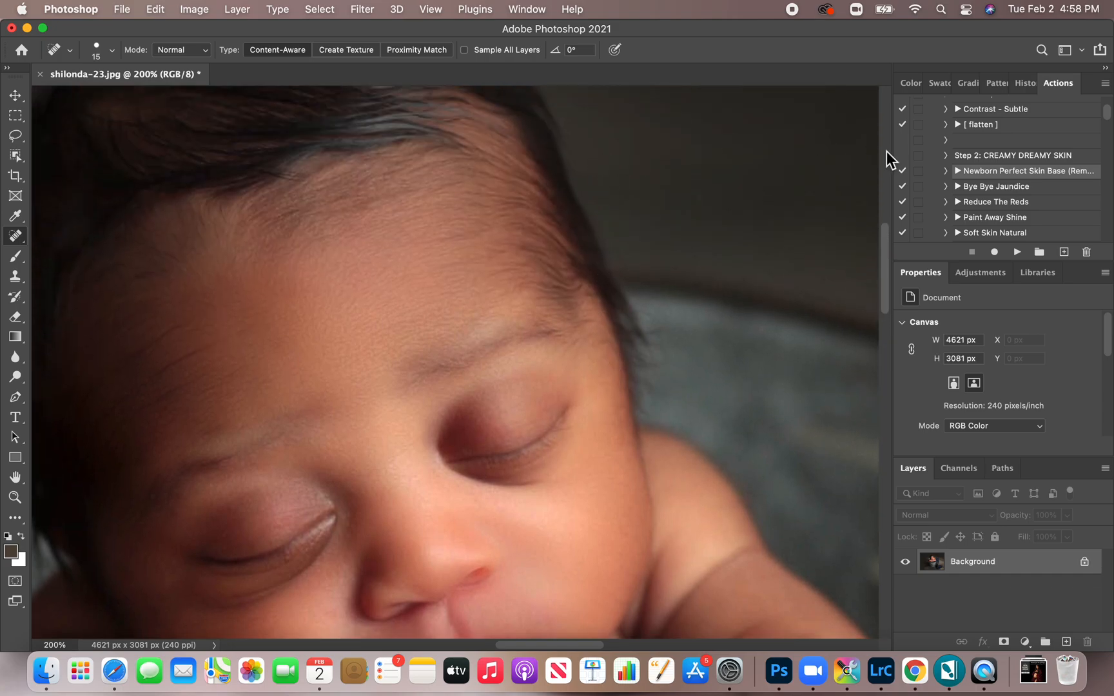
Step: Run the Reduce The Reds action and switch to the Brush tool
click(993, 202)
click(1018, 252)
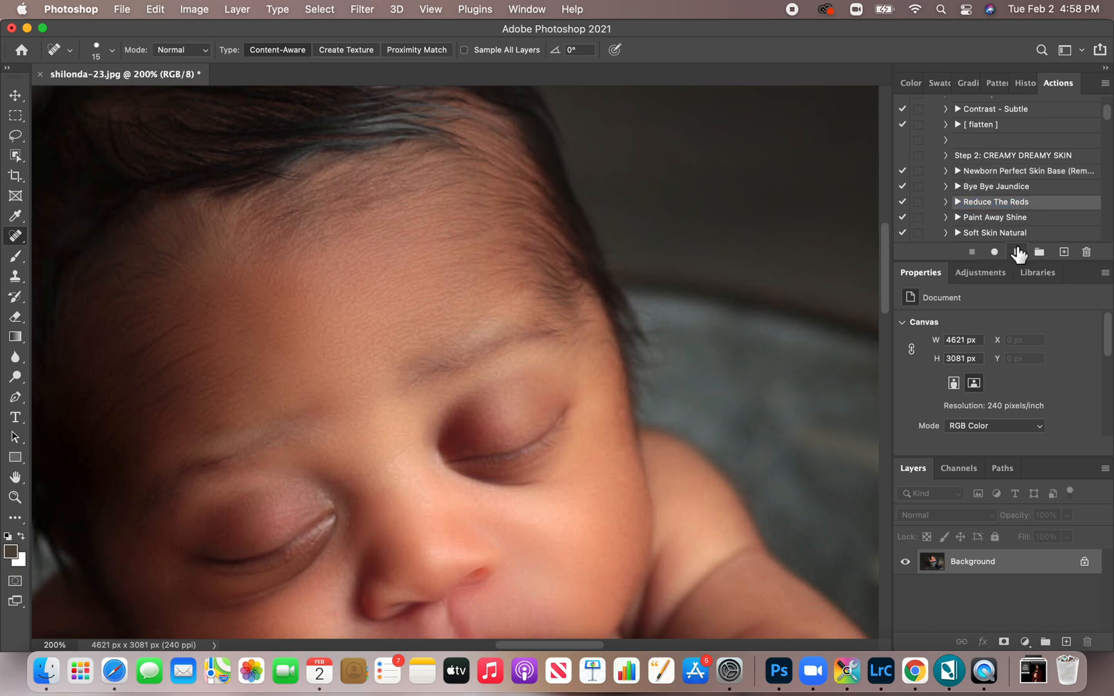
key(super+minus)
key(super+minus)
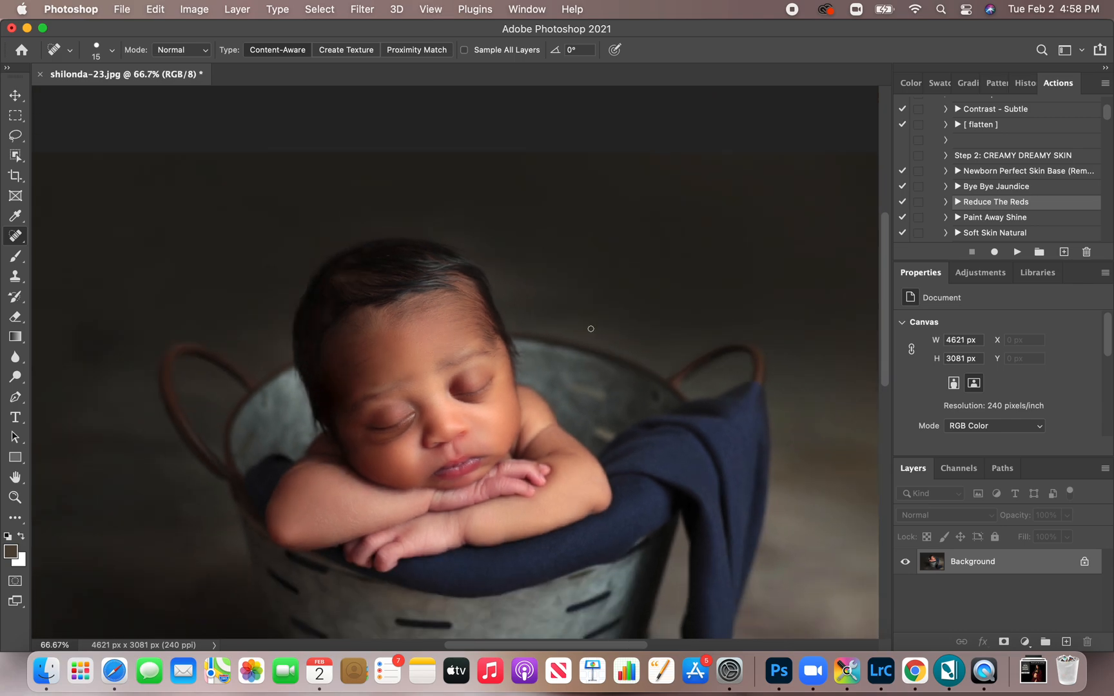
key(bracketright)
key(bracketright)
key(bracketright)
key(bracketright)
key(b)
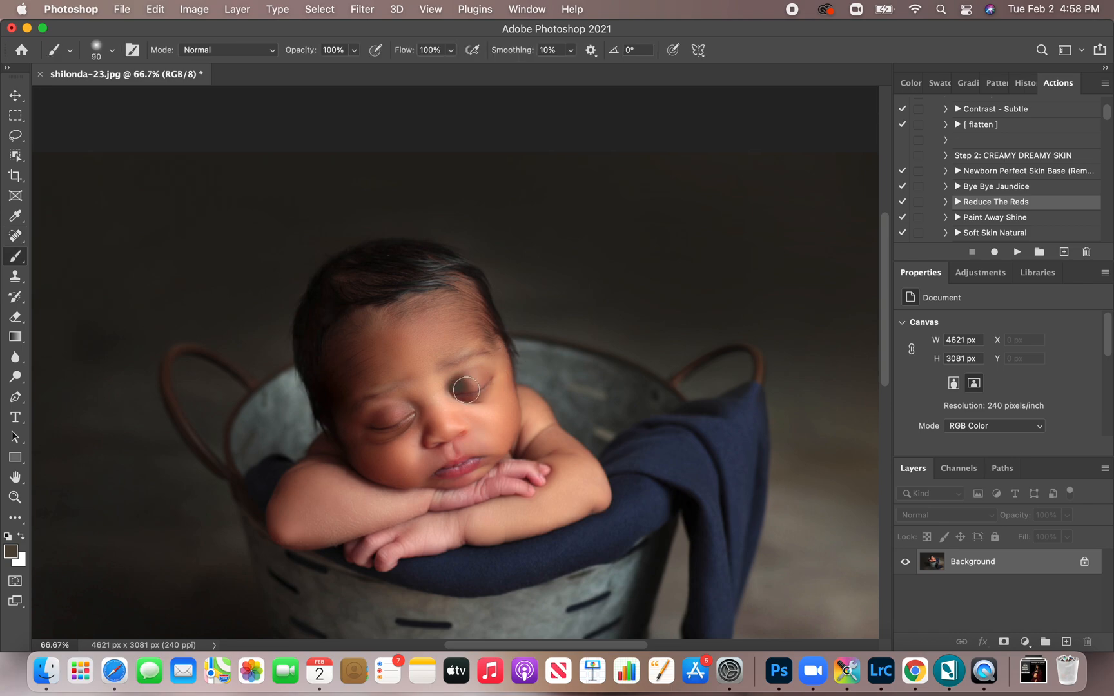
click(996, 251)
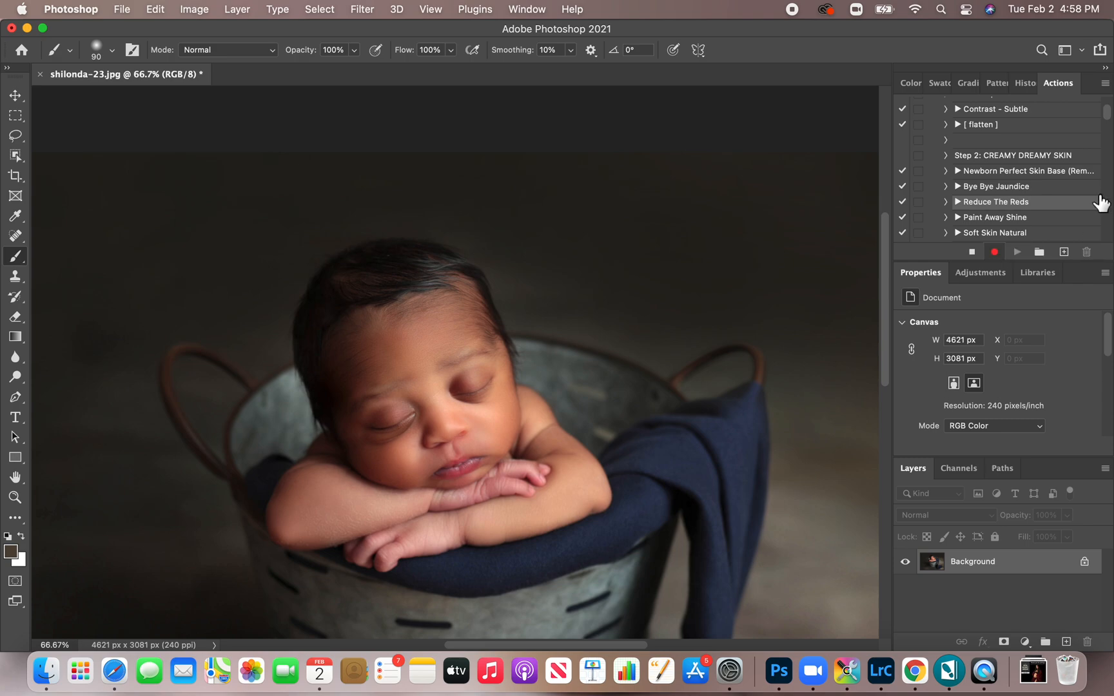
click(971, 251)
click(1017, 252)
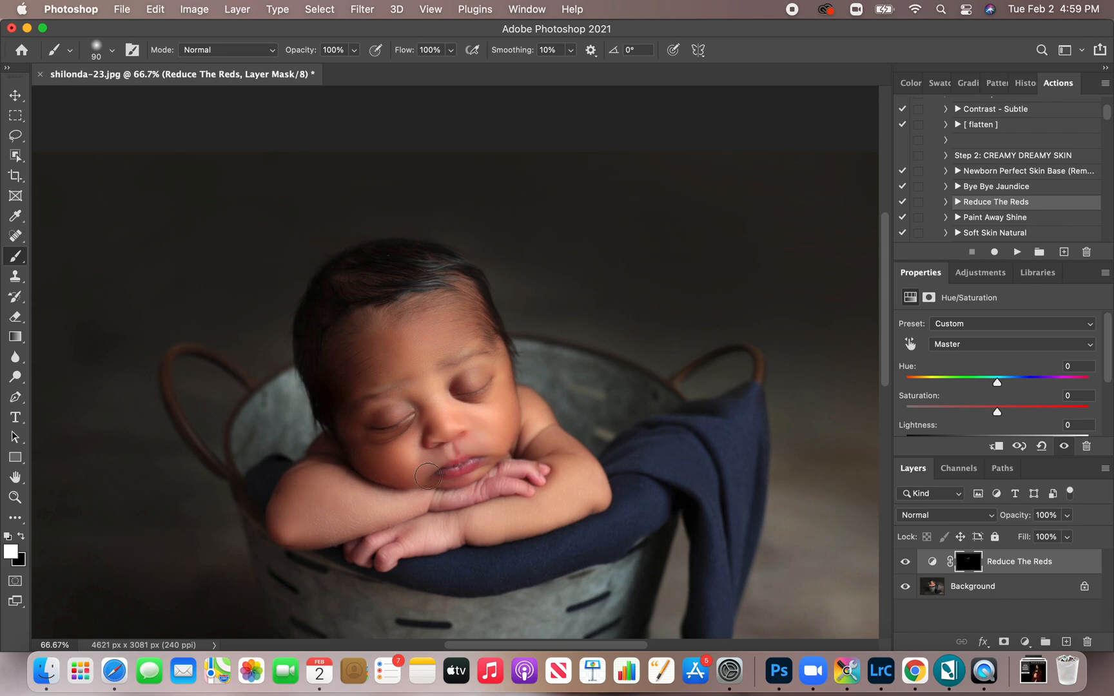
Step: Paint white on the Reduce The Reds mask over the reddish areas of the baby's face and hands with an enlarged soft brush
key(bracketright)
key(bracketright)
key(bracketright)
key(bracketright)
mouse_move(351, 368)
mouse_down()
mouse_move(276, 509)
mouse_move(290, 498)
mouse_move(297, 529)
mouse_move(372, 553)
mouse_move(429, 526)
mouse_up()
key(bracketleft)
key(bracketleft)
key(bracketleft)
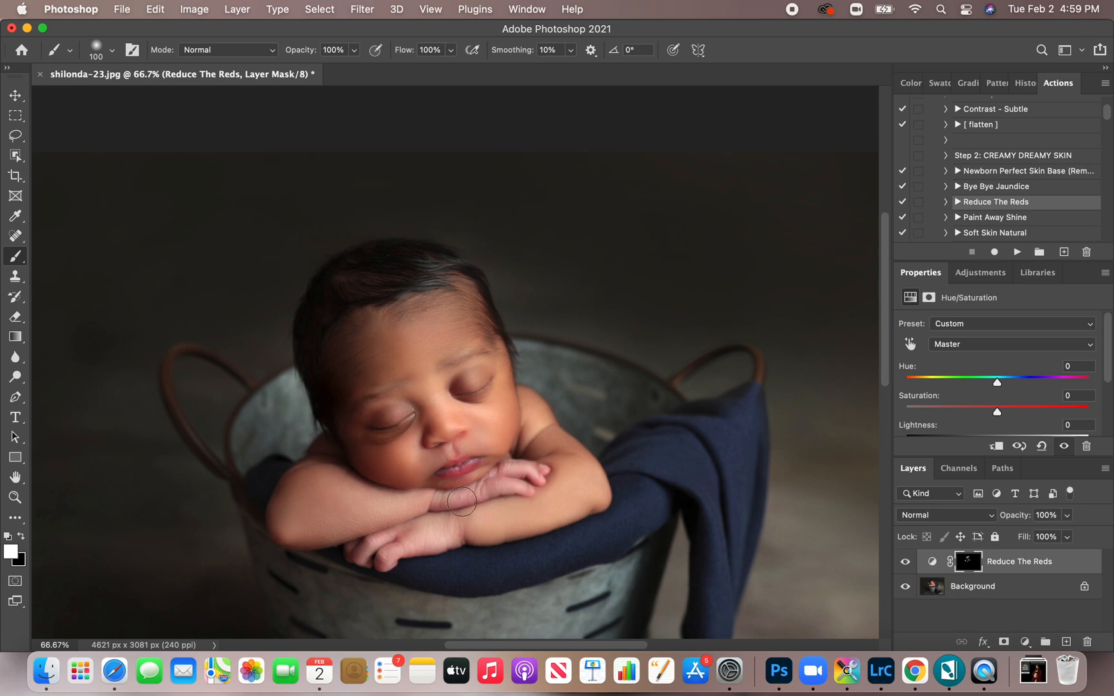
Step: Run the Fix Purple Skin action and paint its mask over both of the baby's hands with a 100 px brush
scroll(1034, 202, down, 2)
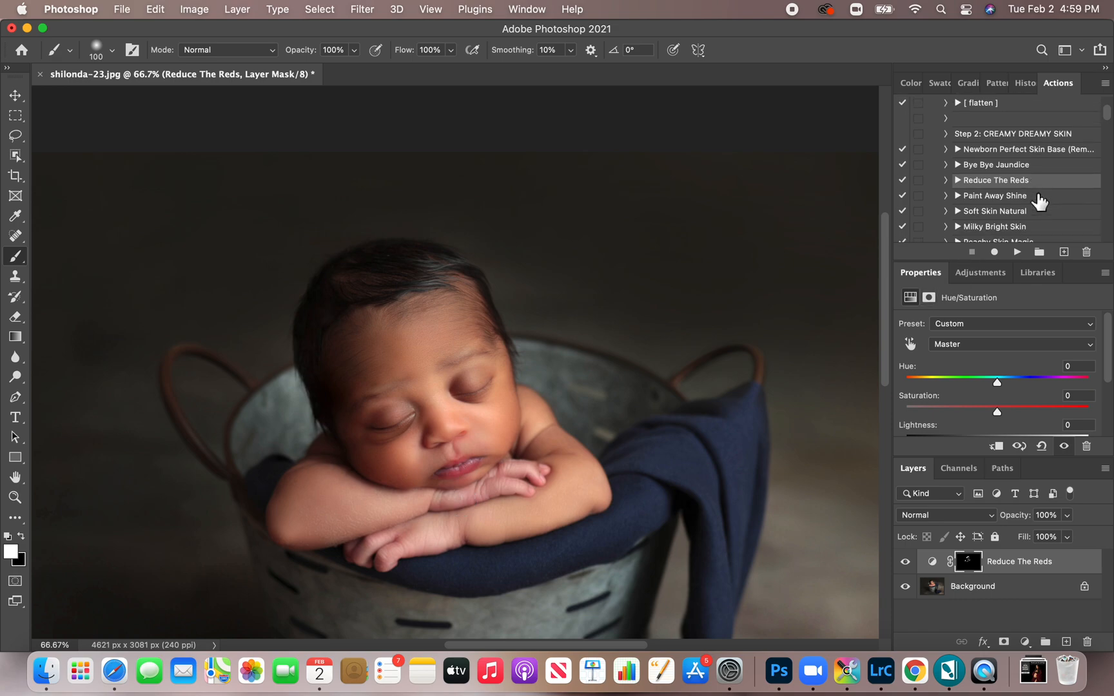
scroll(1039, 201, down, 10)
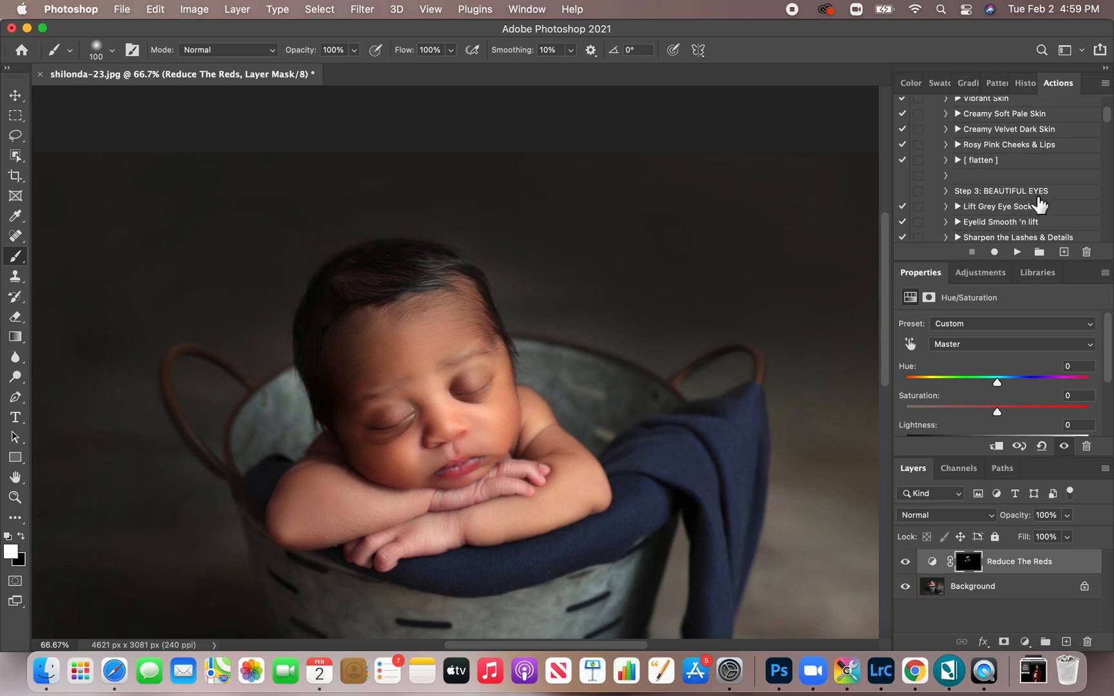
scroll(1040, 202, down, 7)
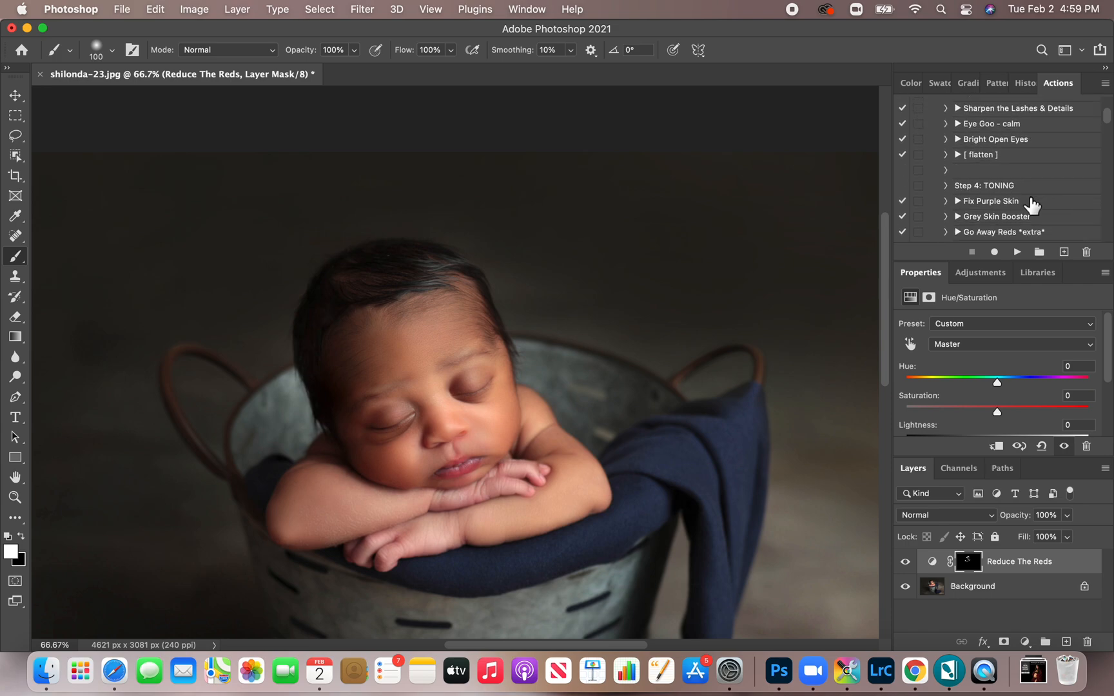
click(1031, 205)
click(1016, 252)
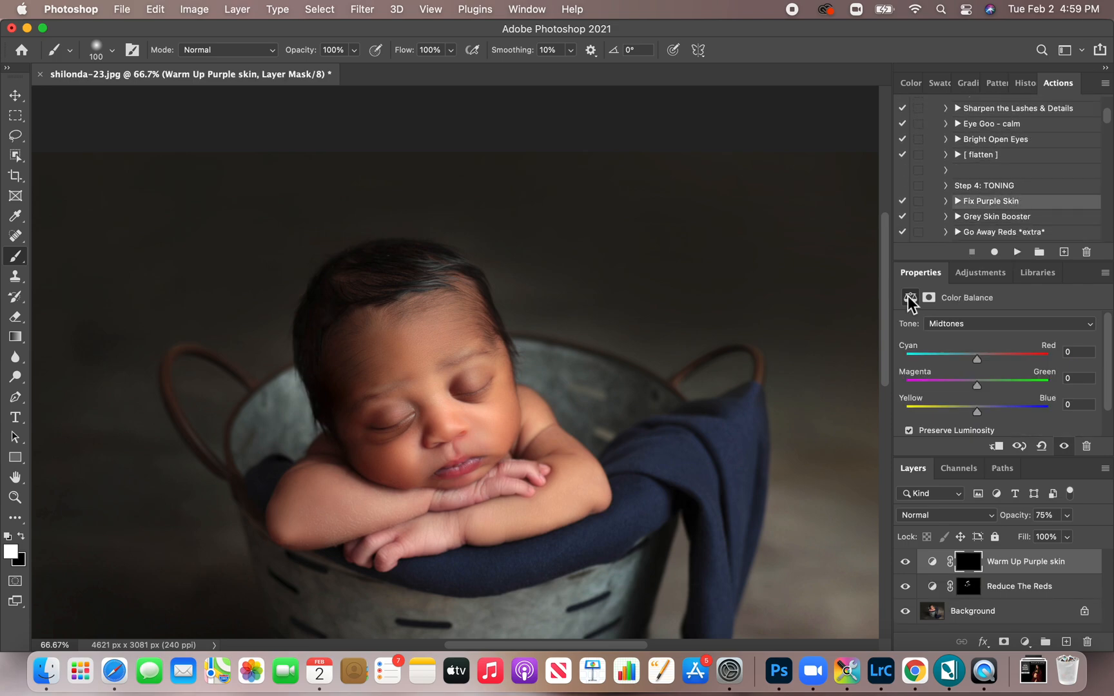
mouse_move(534, 491)
mouse_down()
mouse_move(545, 480)
mouse_move(515, 477)
mouse_move(548, 478)
mouse_move(499, 489)
mouse_up()
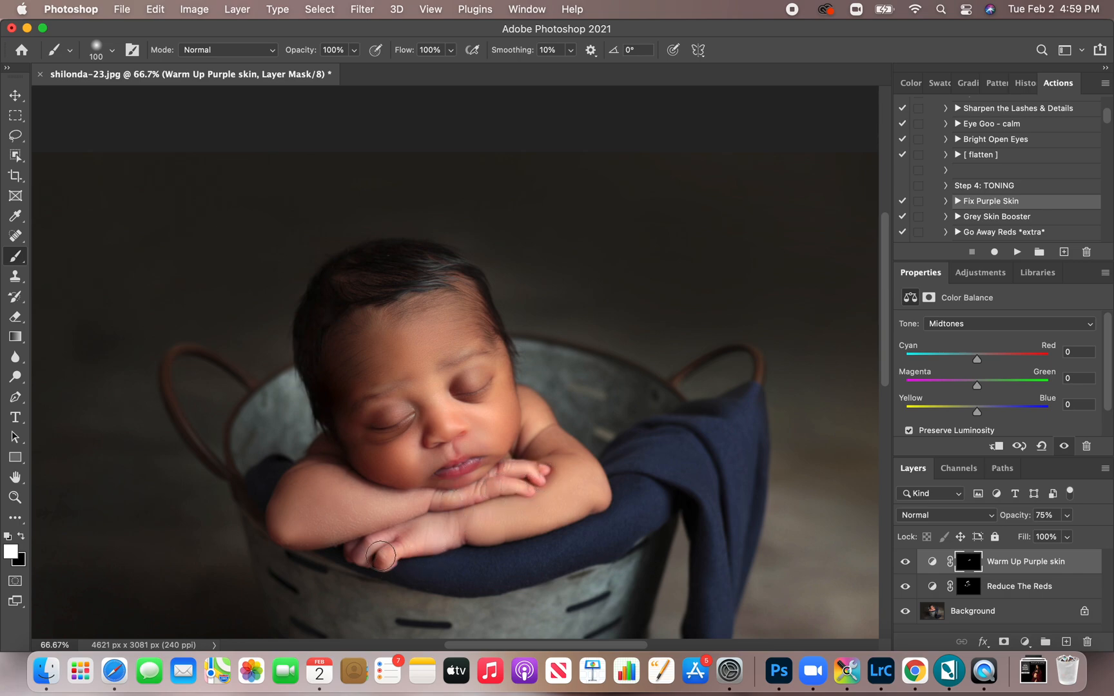
drag(443, 555, 457, 533)
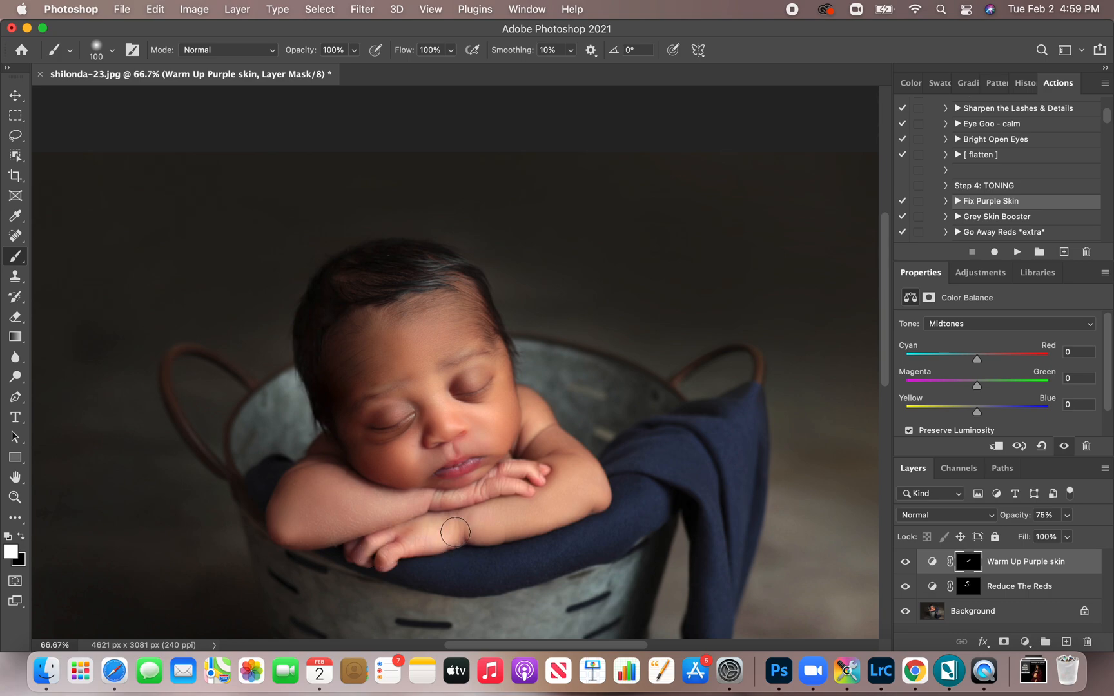
Step: Lower the Warm Up Purple skin layer's opacity to 51%
click(1068, 515)
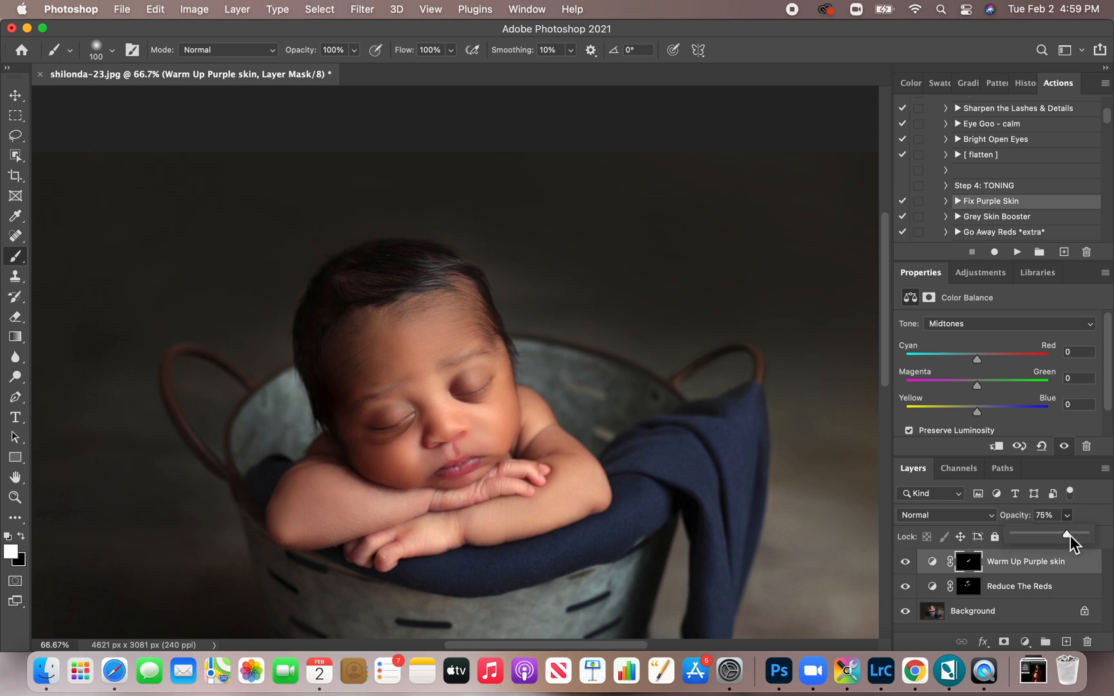
drag(1070, 534, 1049, 535)
click(384, 563)
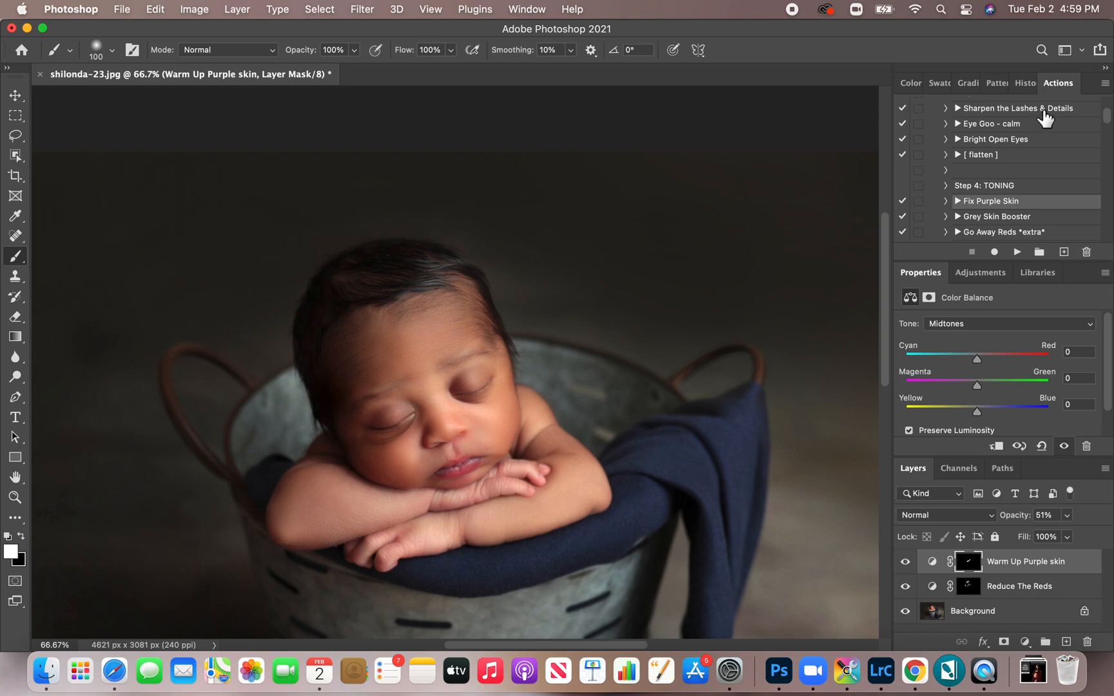
Step: Run the Sharpen the Lashes & Details action and paint the sharpening along the baby's lash lines with a 35 px brush
click(1043, 111)
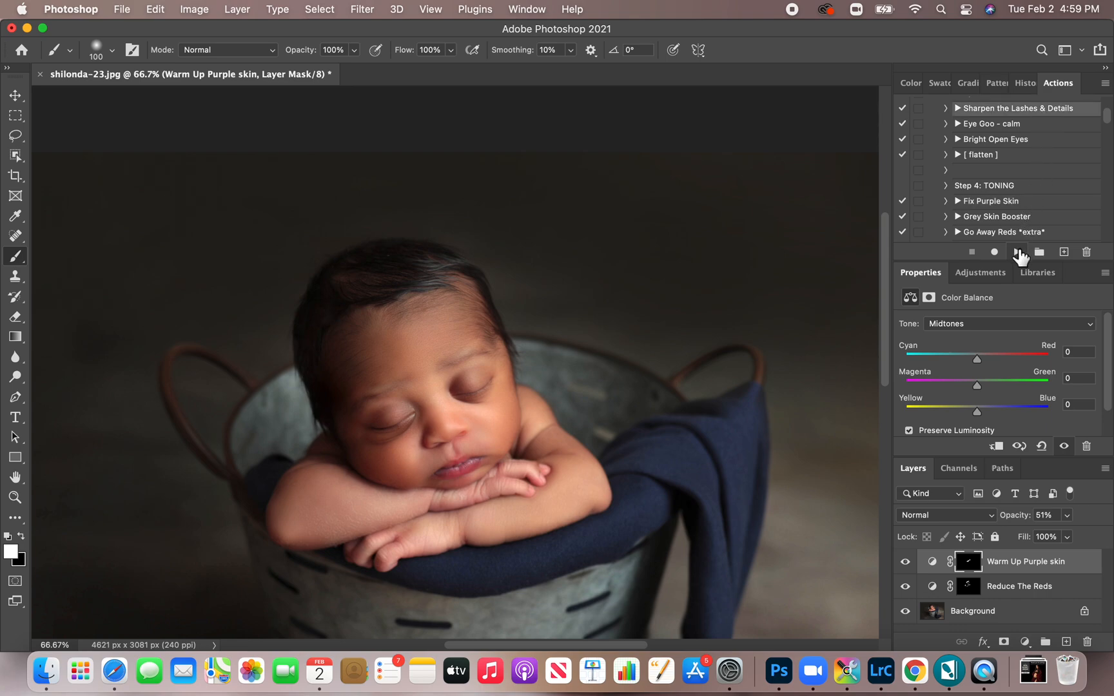
click(1018, 252)
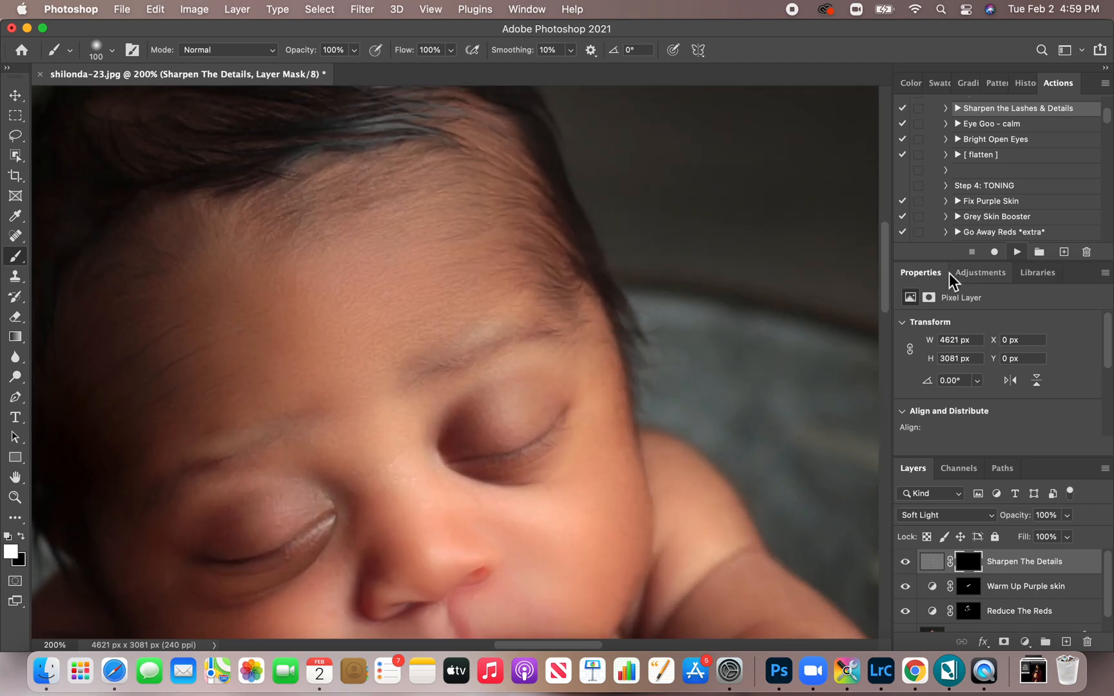
key(bracketleft)
key(bracketleft)
key(bracketleft)
key(bracketleft)
key(bracketleft)
key(bracketleft)
key(bracketleft)
key(bracketleft)
mouse_move(525, 448)
mouse_down()
mouse_move(495, 462)
mouse_move(536, 445)
mouse_move(561, 418)
mouse_up()
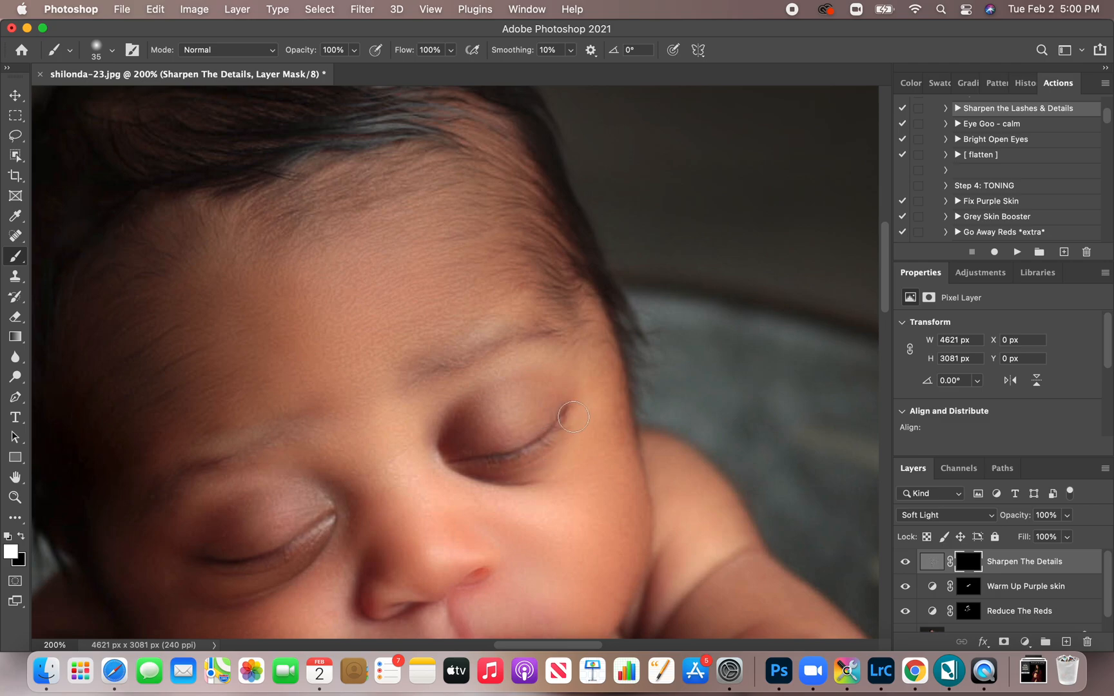
scroll(484, 468, left, 2)
scroll(484, 468, left, 5)
scroll(484, 469, down, 3)
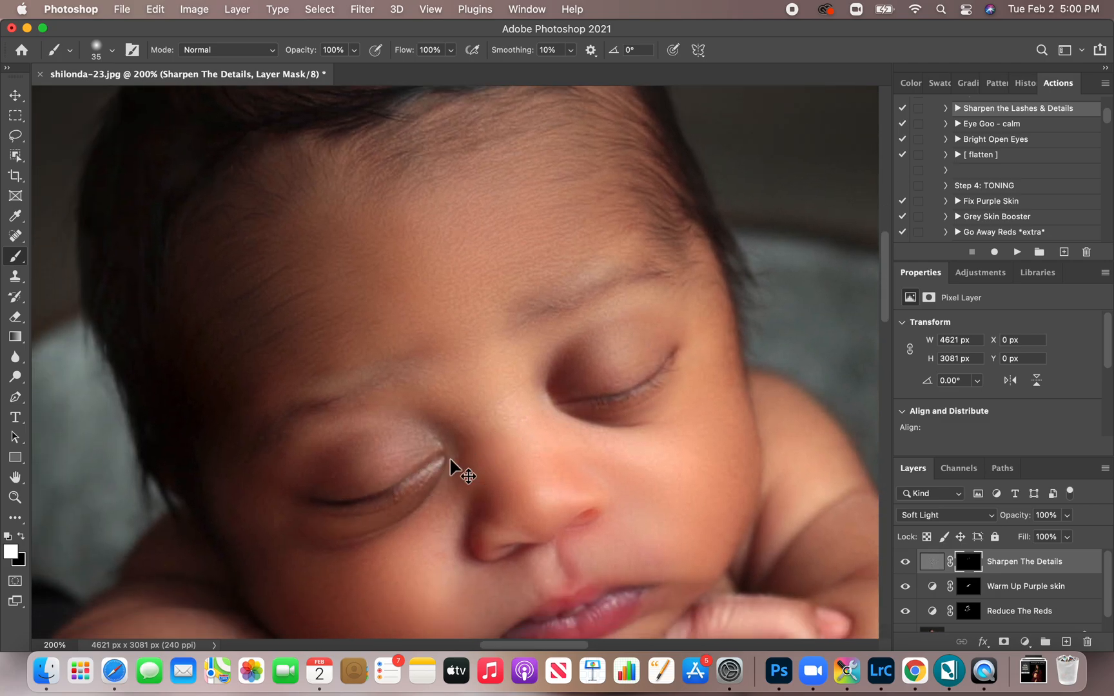
Step: Reduce the Sharpen The Details layer's opacity to 74% and compare the result at full and close view
key(super+minus)
key(super+minus)
key(super+minus)
key(super+minus)
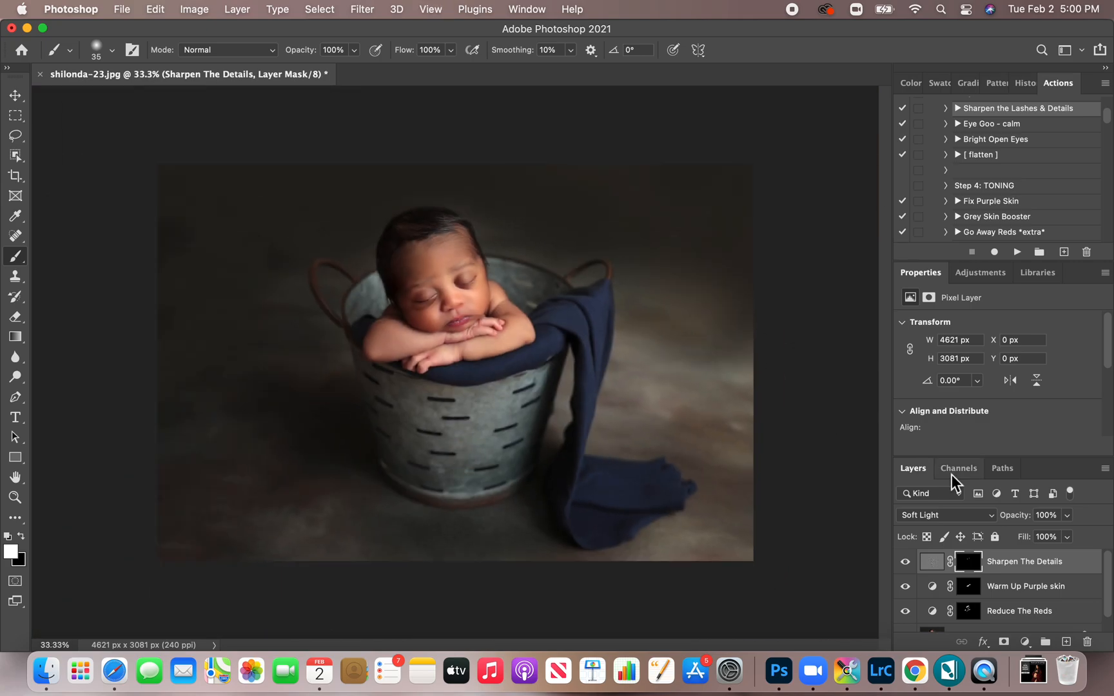
click(1066, 516)
key(super+plus)
key(super+plus)
key(super+plus)
scroll(769, 589, up, 5)
scroll(769, 589, left, 3)
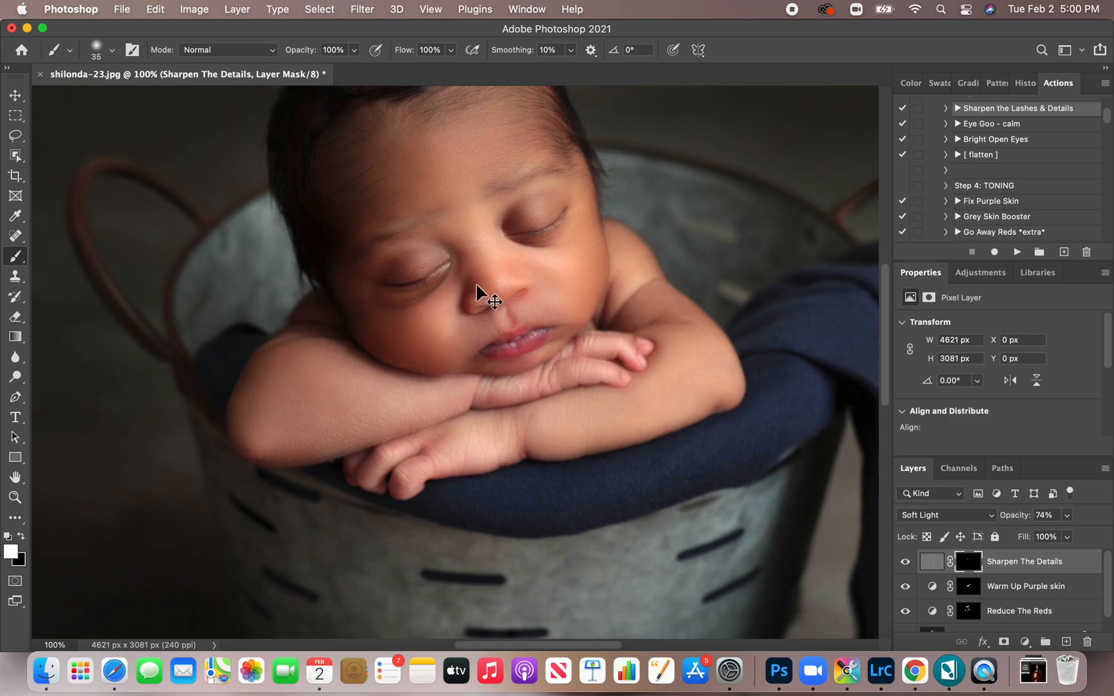
key(super+minus)
key(super+minus)
key(super+minus)
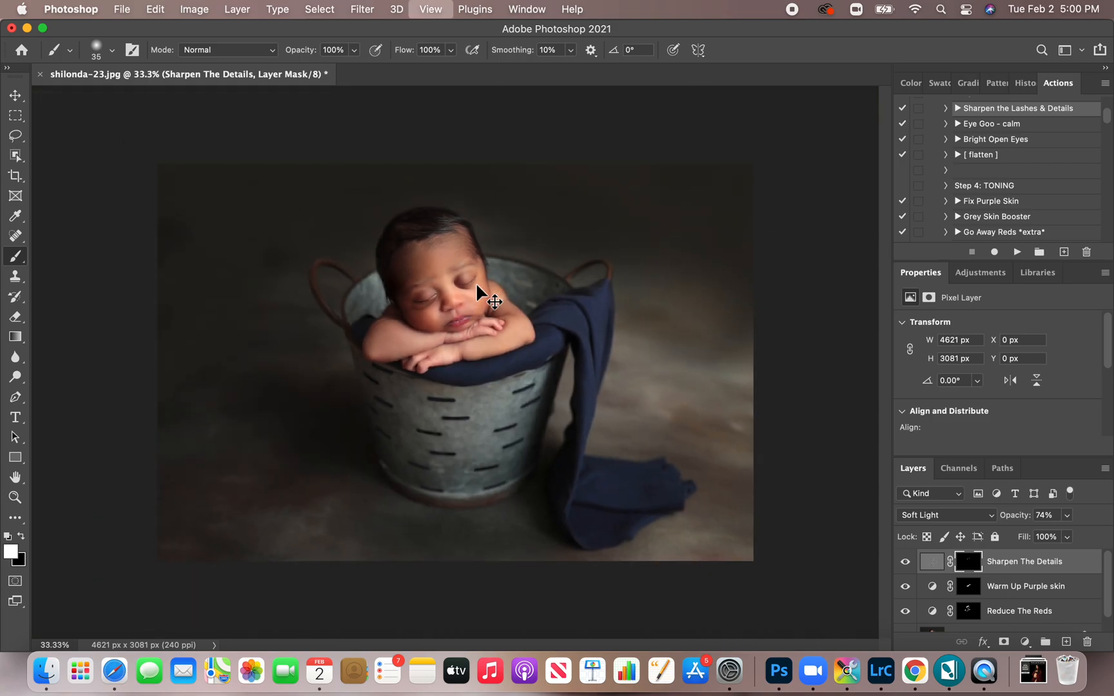
key(super+plus)
key(super+plus)
key(super+plus)
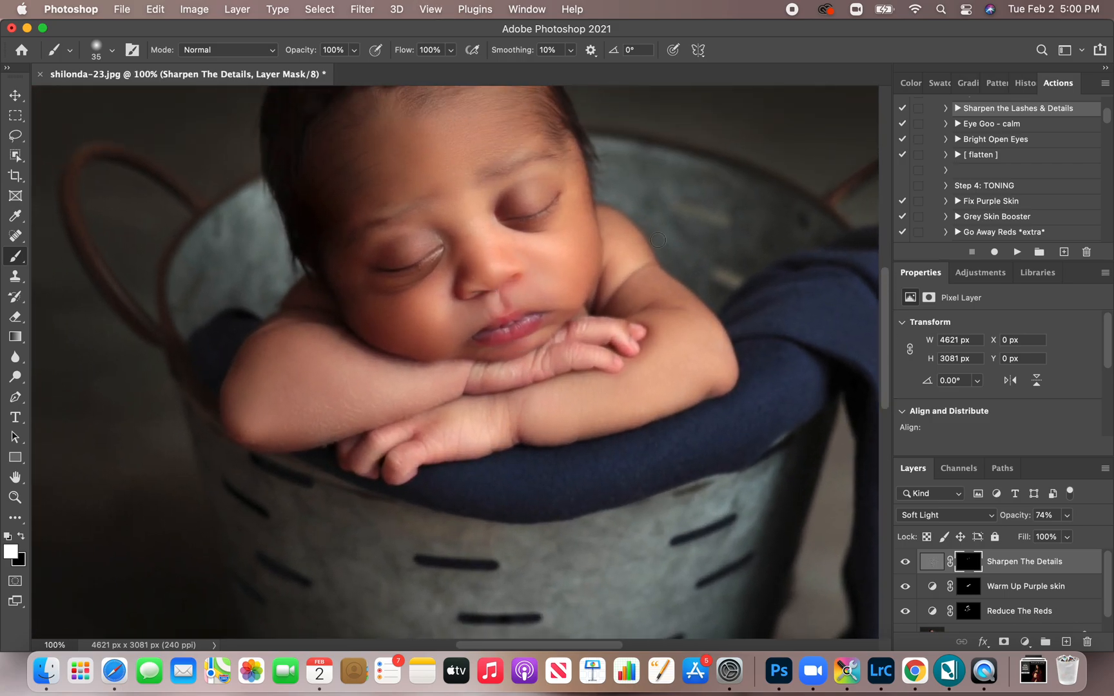
Step: Run the Brighten Up Baby (Soft Light) action and set the brush opacity to 28%
scroll(952, 166, up, 10)
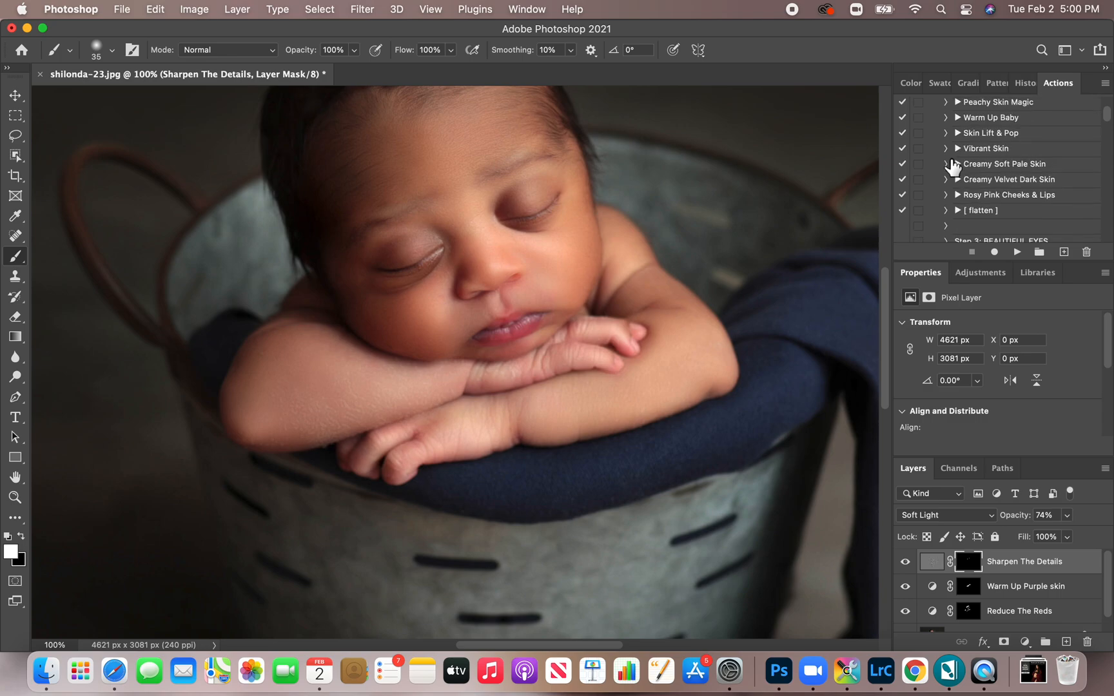
scroll(953, 167, up, 3)
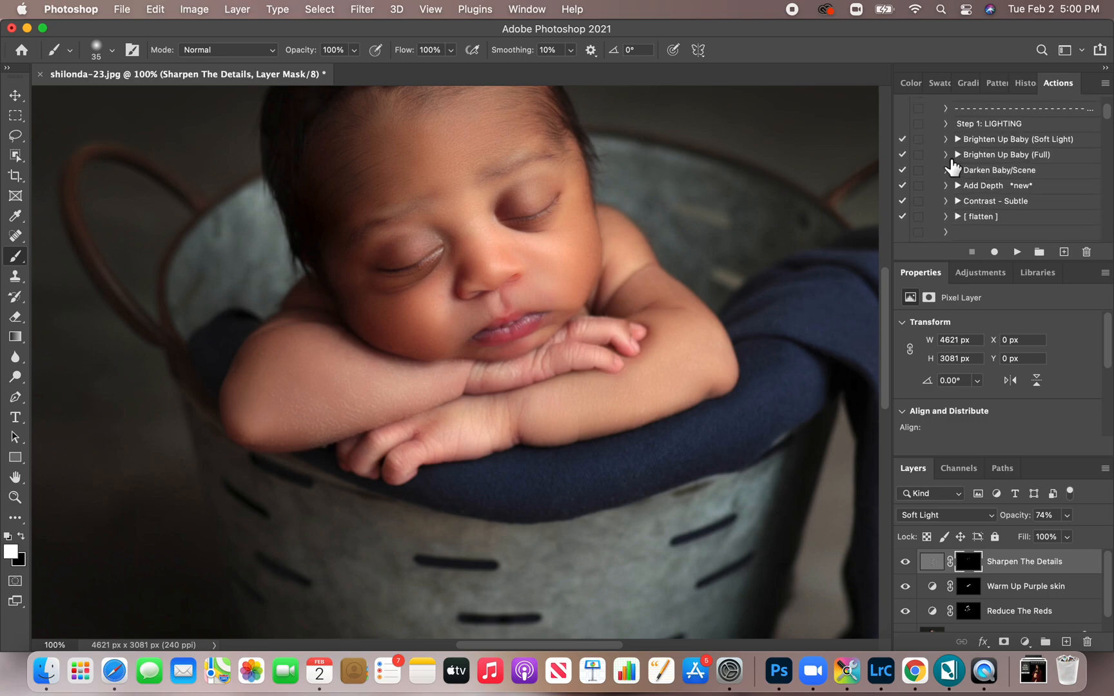
click(993, 146)
click(1016, 252)
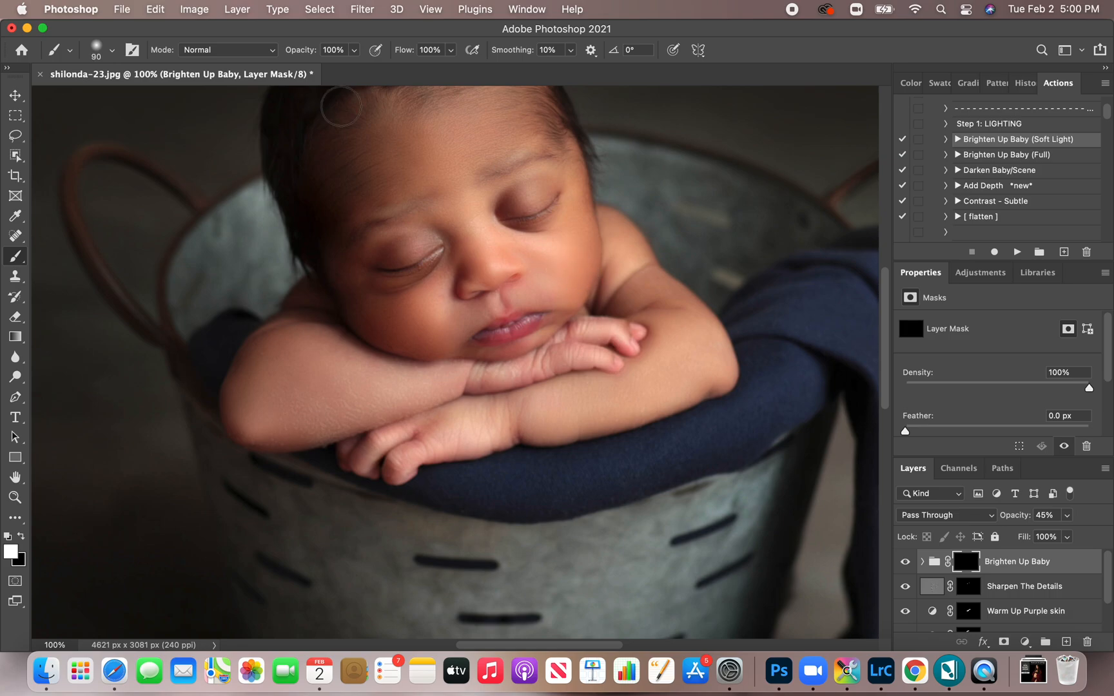
click(354, 50)
drag(312, 73, 301, 72)
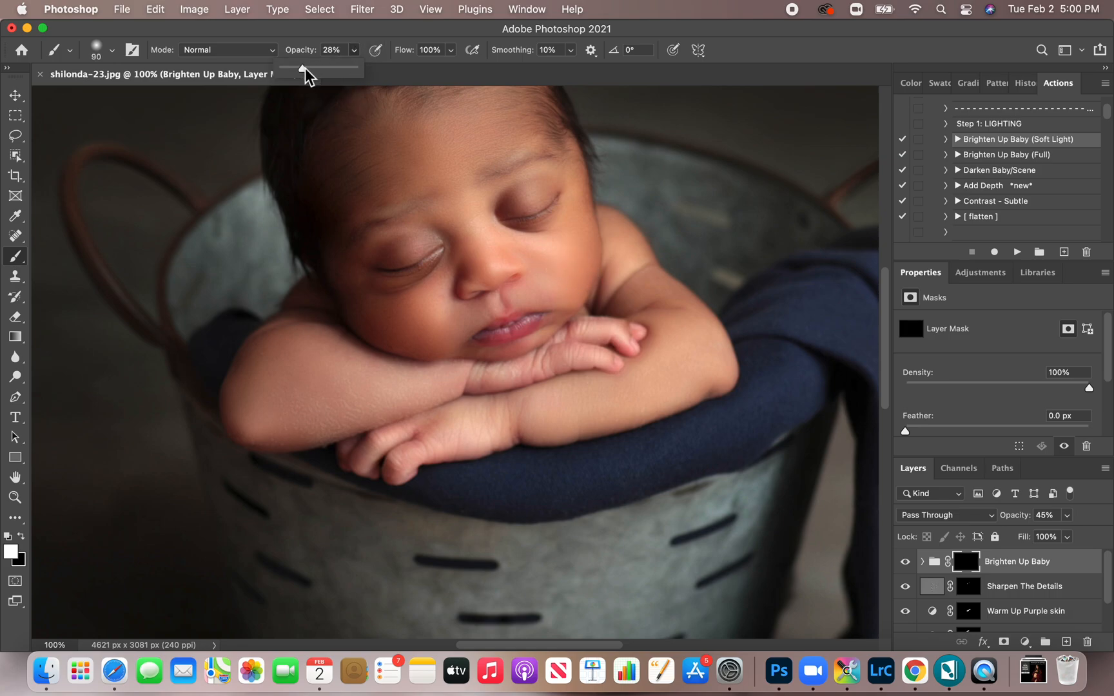
Step: Brighten around the baby's left-hand eye on the mask, enlarging the brush to 125 px, and tone it back with black
click(426, 264)
mouse_move(421, 280)
mouse_down()
mouse_move(380, 284)
mouse_move(400, 278)
mouse_up()
key(bracketright)
key(bracketright)
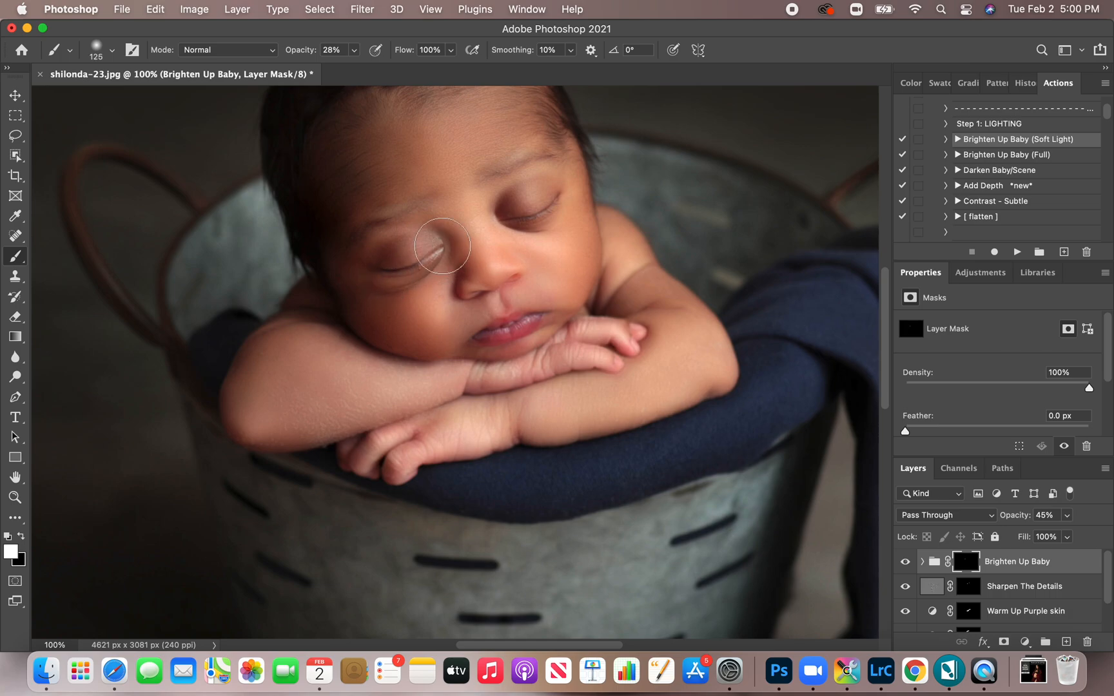
drag(389, 275, 435, 242)
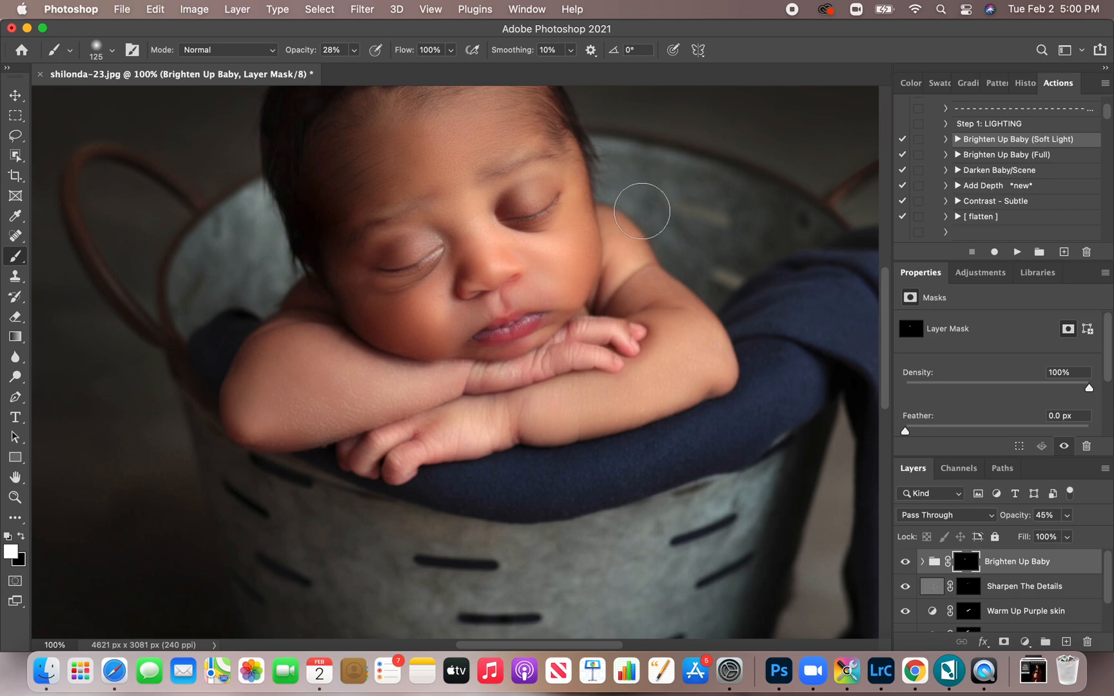
key(x)
mouse_move(408, 238)
mouse_down()
mouse_move(370, 249)
mouse_move(426, 232)
mouse_move(361, 254)
mouse_move(357, 276)
mouse_move(380, 264)
mouse_up()
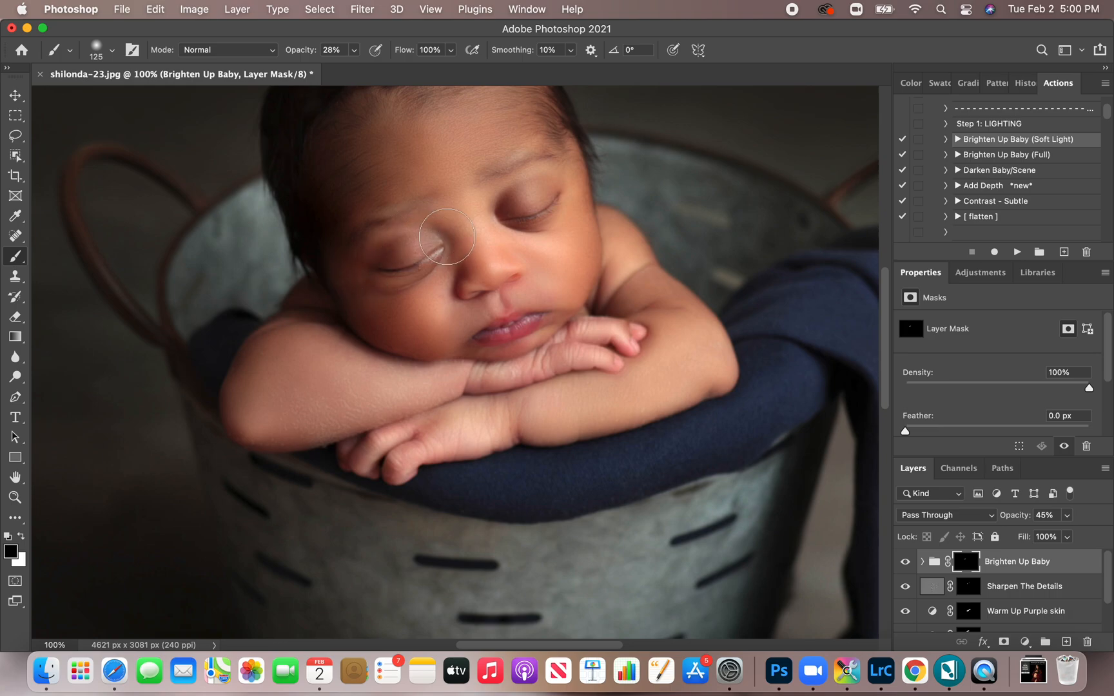
Step: Flatten the image and duplicate the Background onto a new layer
scroll(978, 181, down, 5)
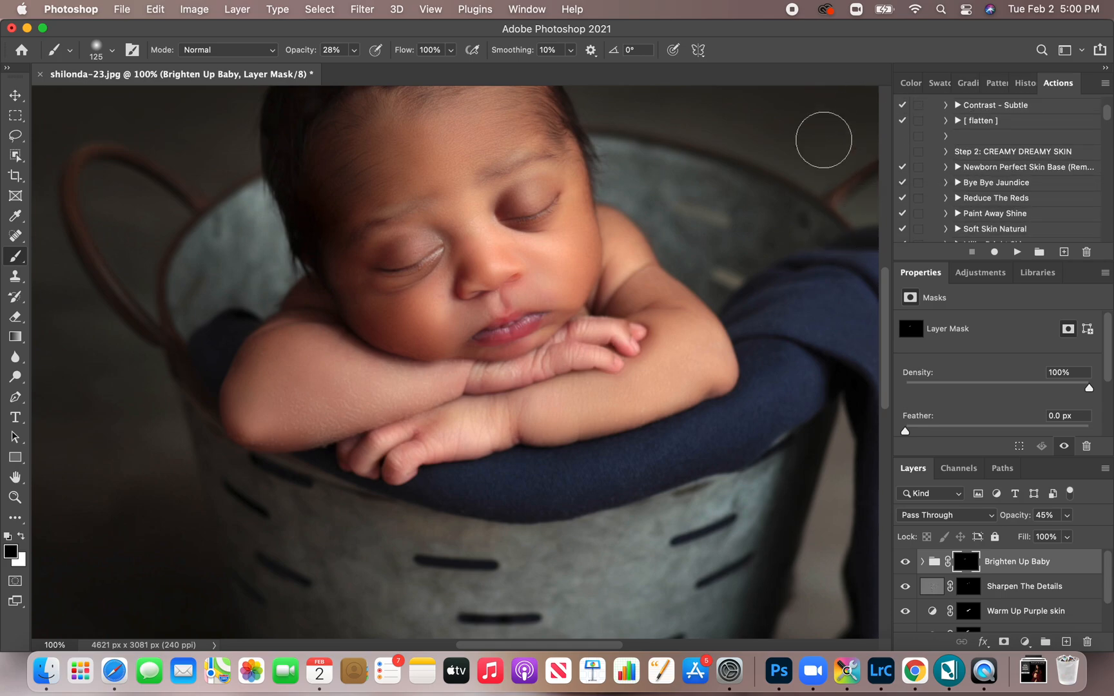
scroll(836, 450, down, 2)
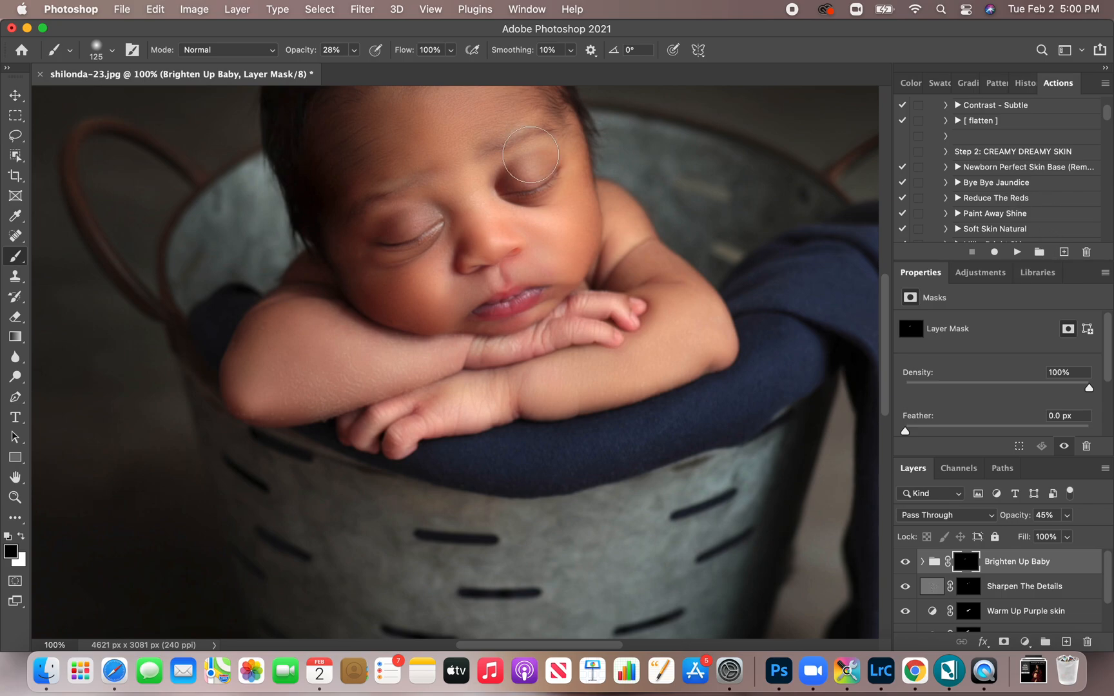
click(237, 11)
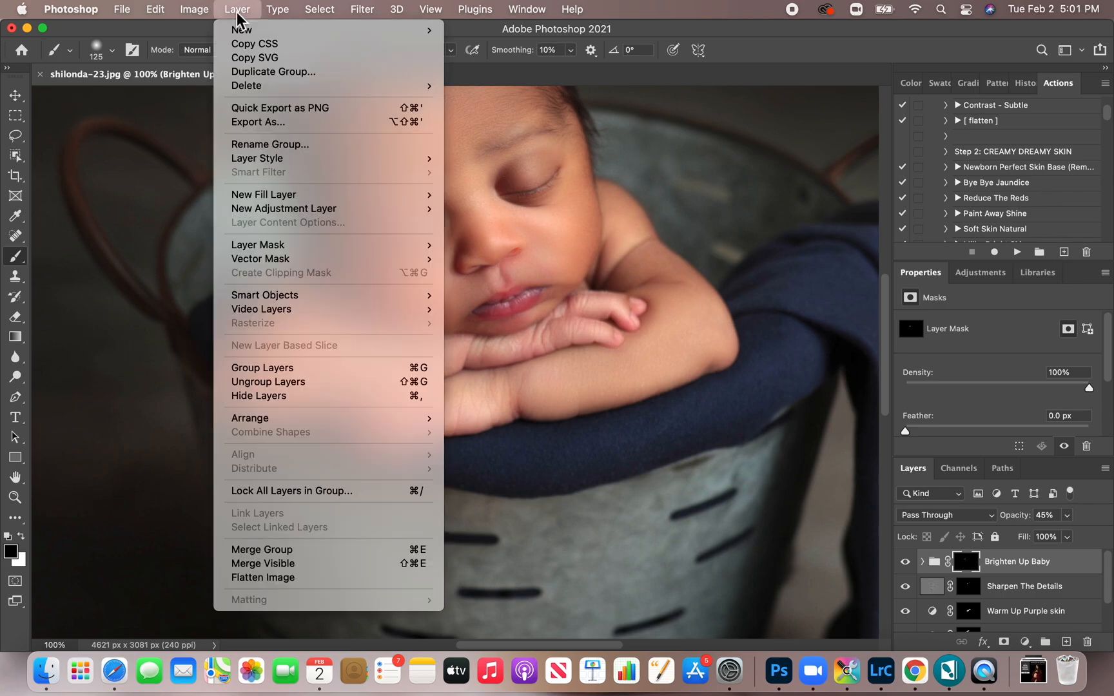
click(279, 581)
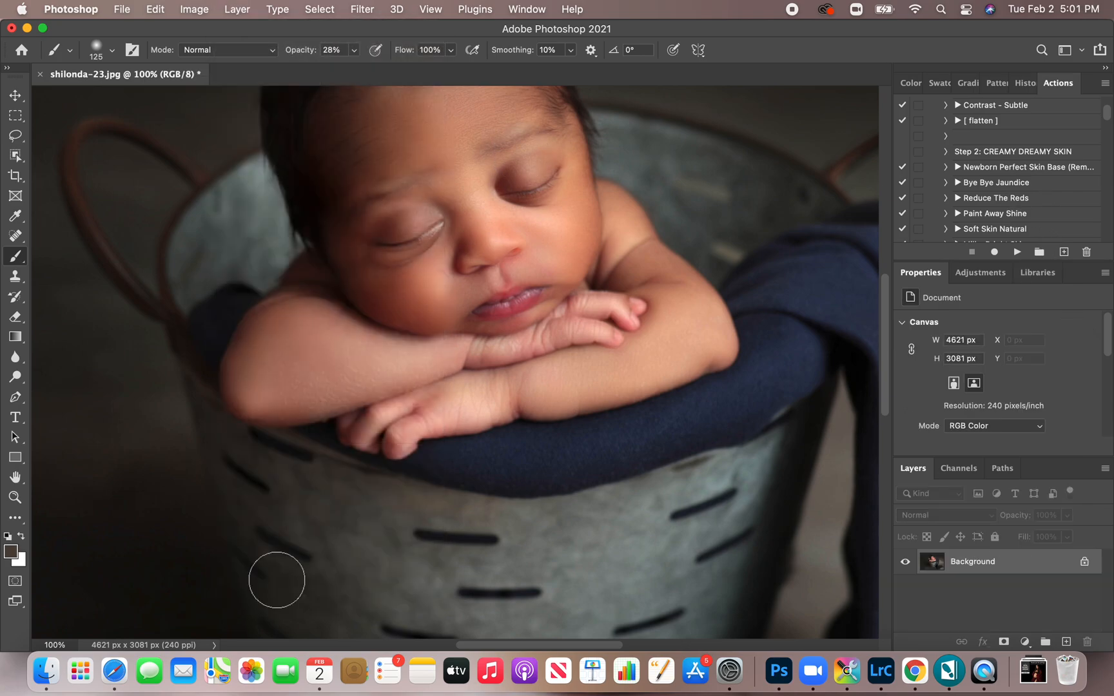
key(super+j)
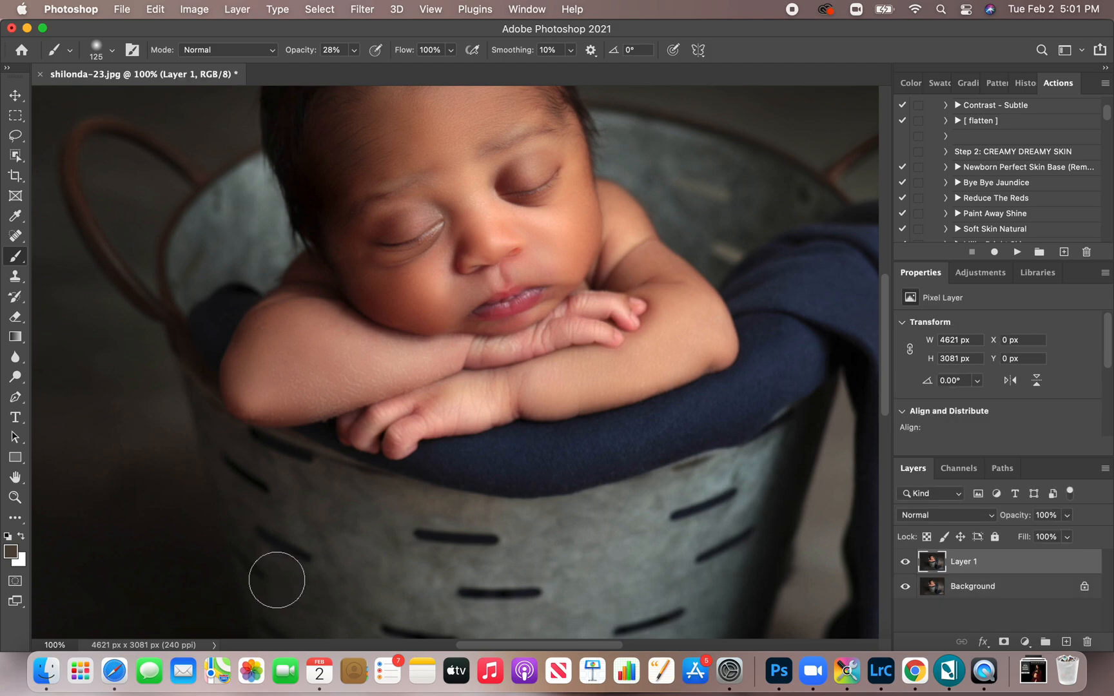
Step: Sample the cheek's skin tone and paint it at 28% opacity over the crease below the left-hand eye, reducing the brush to 90 px
click(15, 216)
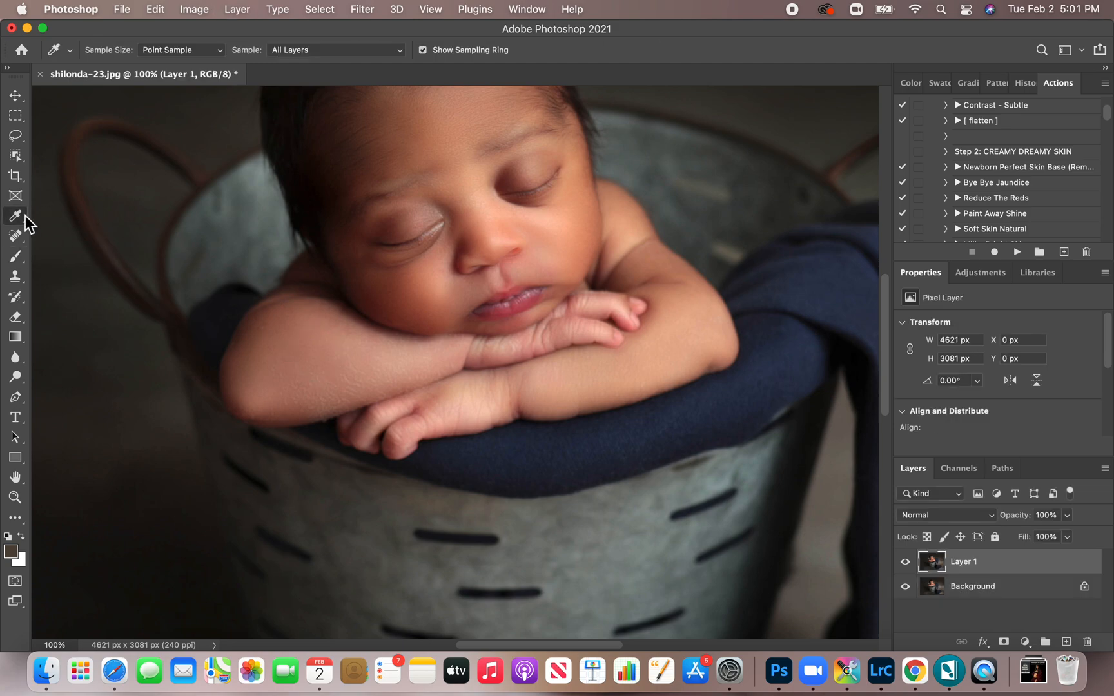
click(420, 273)
key(b)
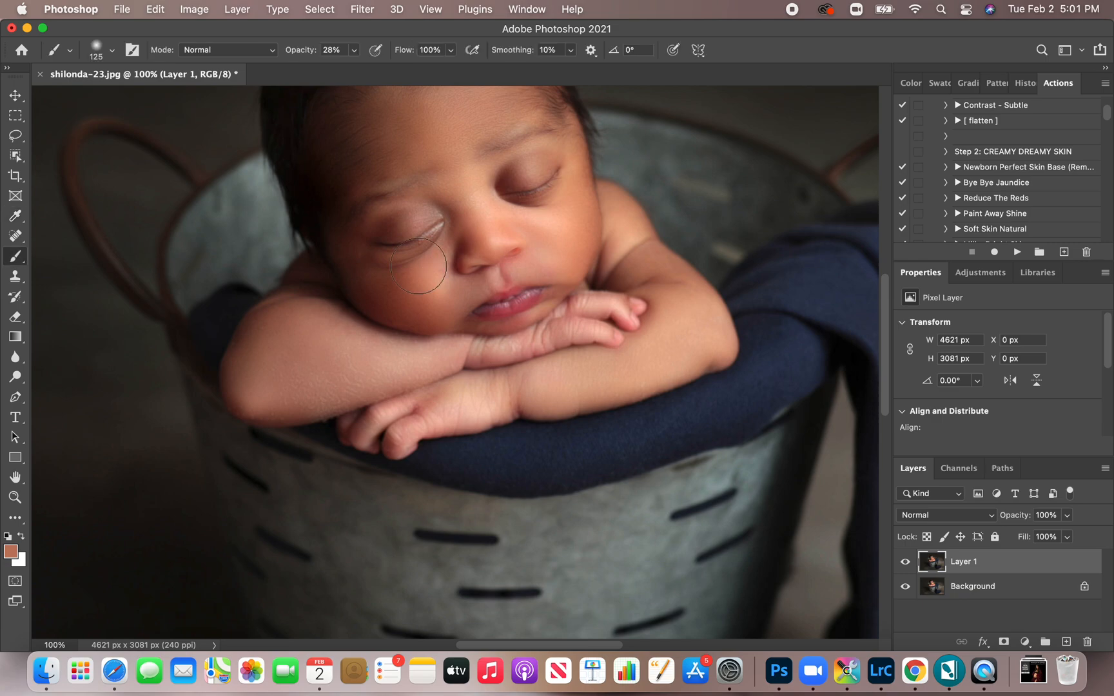
drag(434, 231, 444, 251)
key(bracketleft)
key(bracketleft)
mouse_move(445, 250)
mouse_down()
mouse_move(375, 270)
mouse_move(450, 241)
mouse_move(398, 273)
mouse_up()
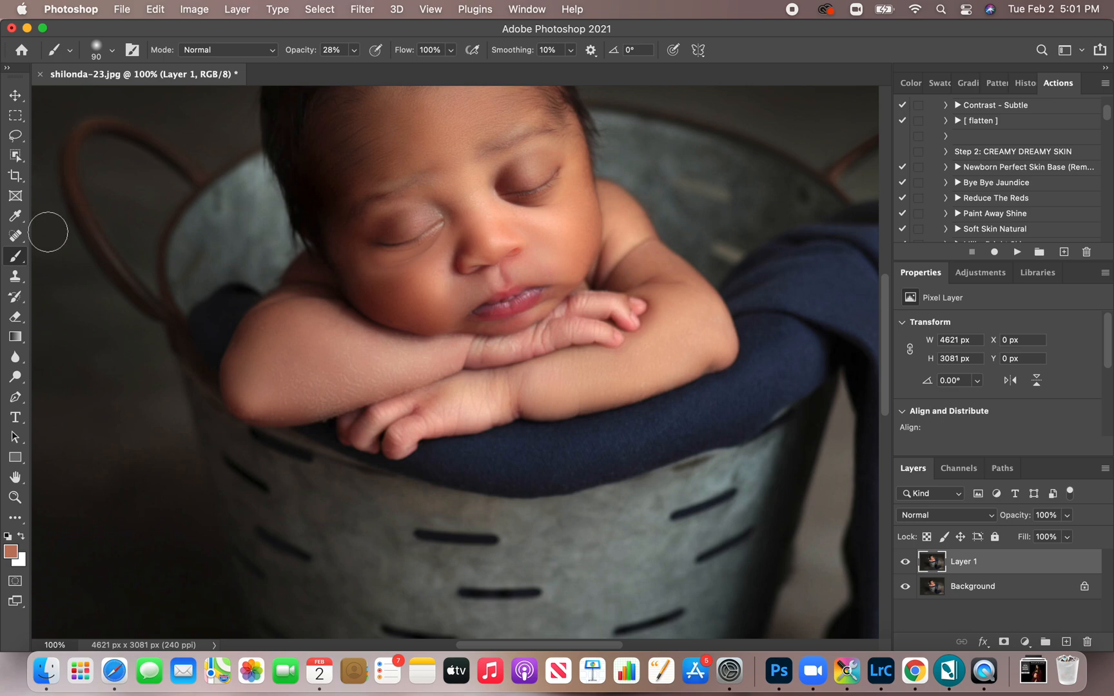
Step: Sample a darker cheek tone and paint it at 12% brush opacity over the skin below the left-hand eye
click(15, 216)
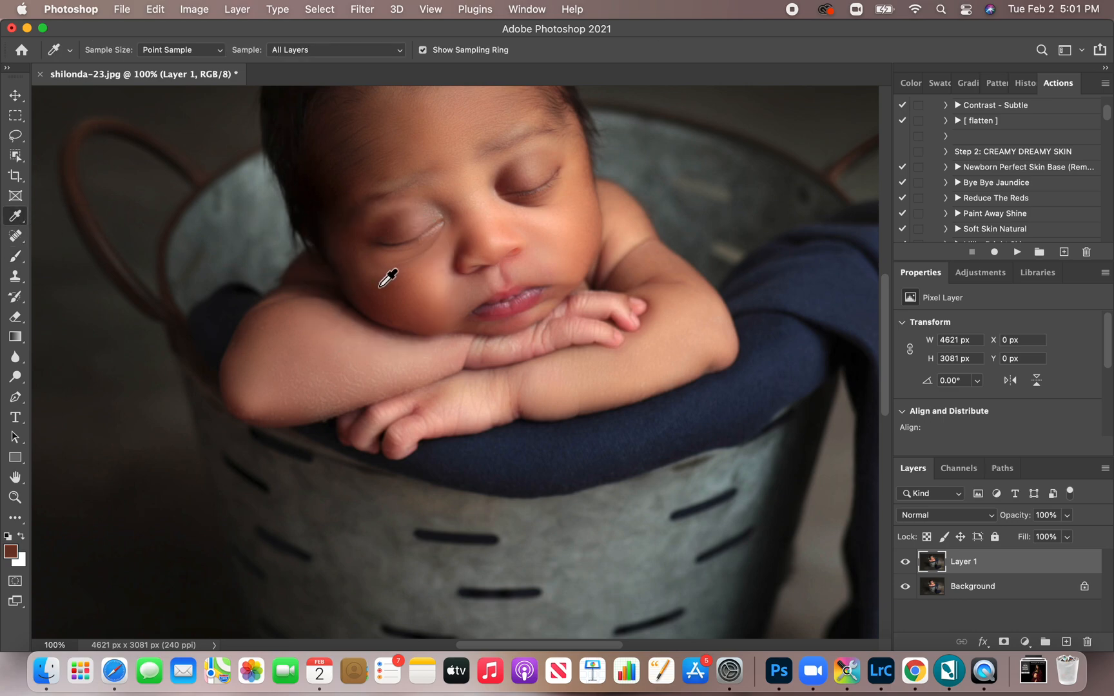
key(b)
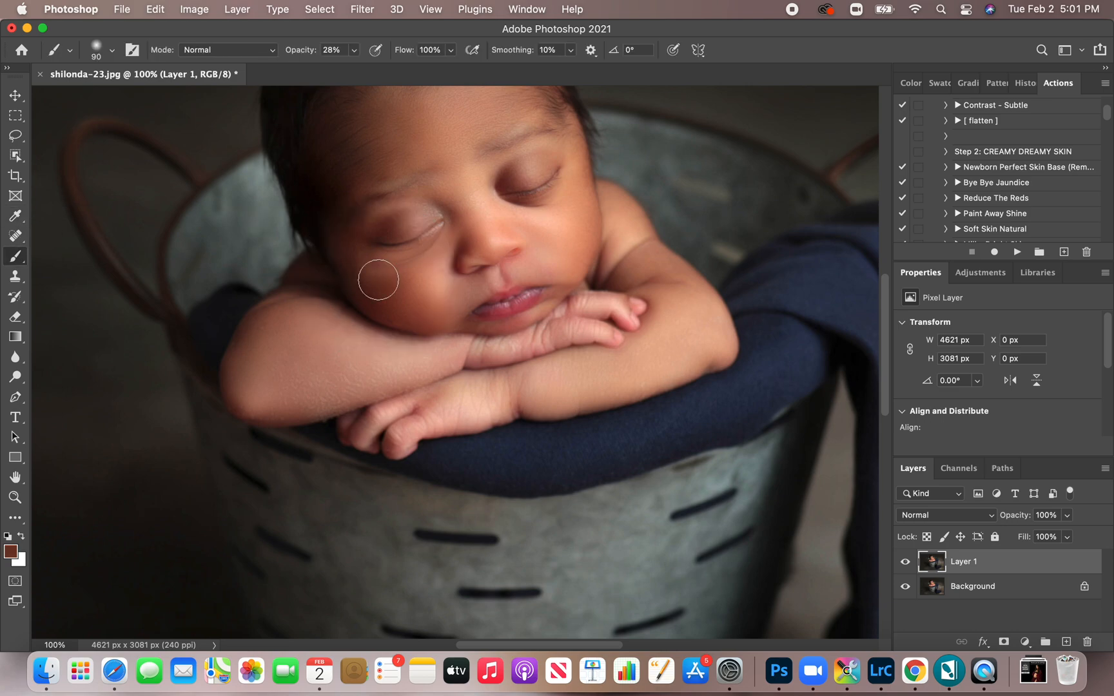
click(354, 51)
click(345, 66)
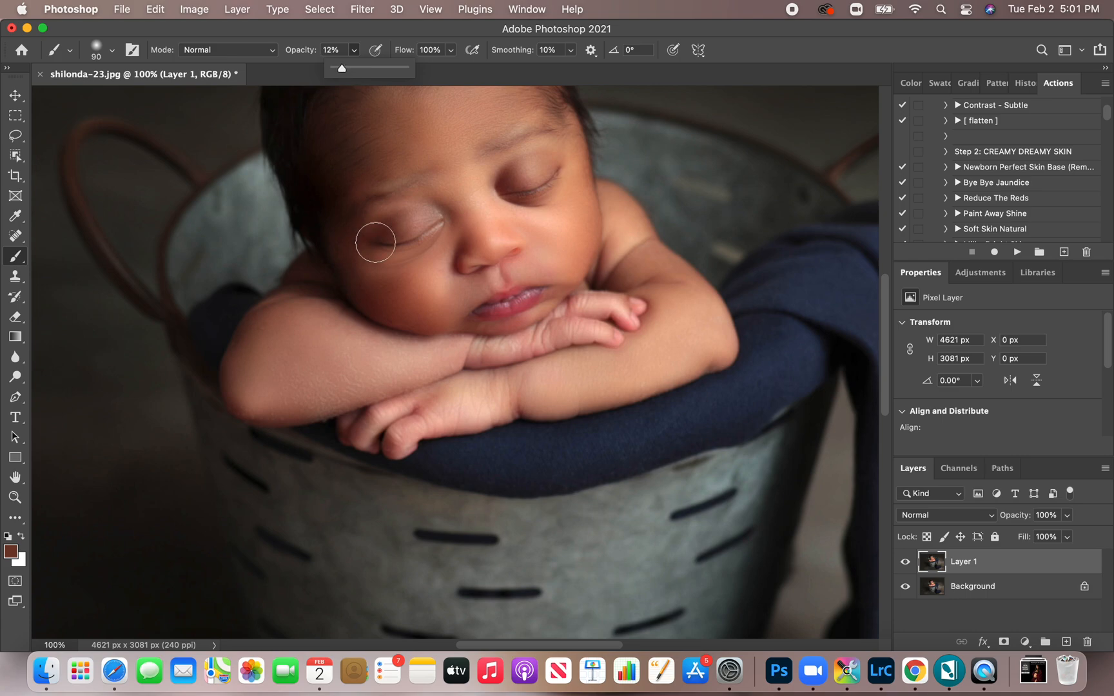
click(377, 263)
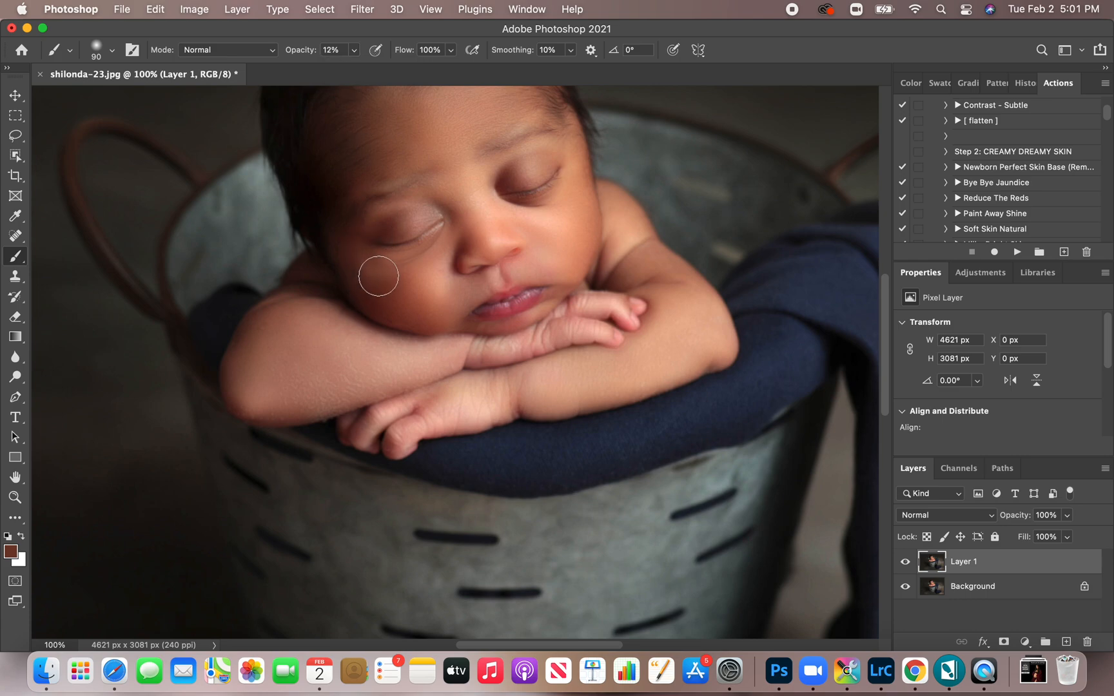
Step: Enlarge the brush to 125 px, sample the dark skin tone beside the left-hand eye, and paint it over the outer cheek
key(bracketright)
key(bracketright)
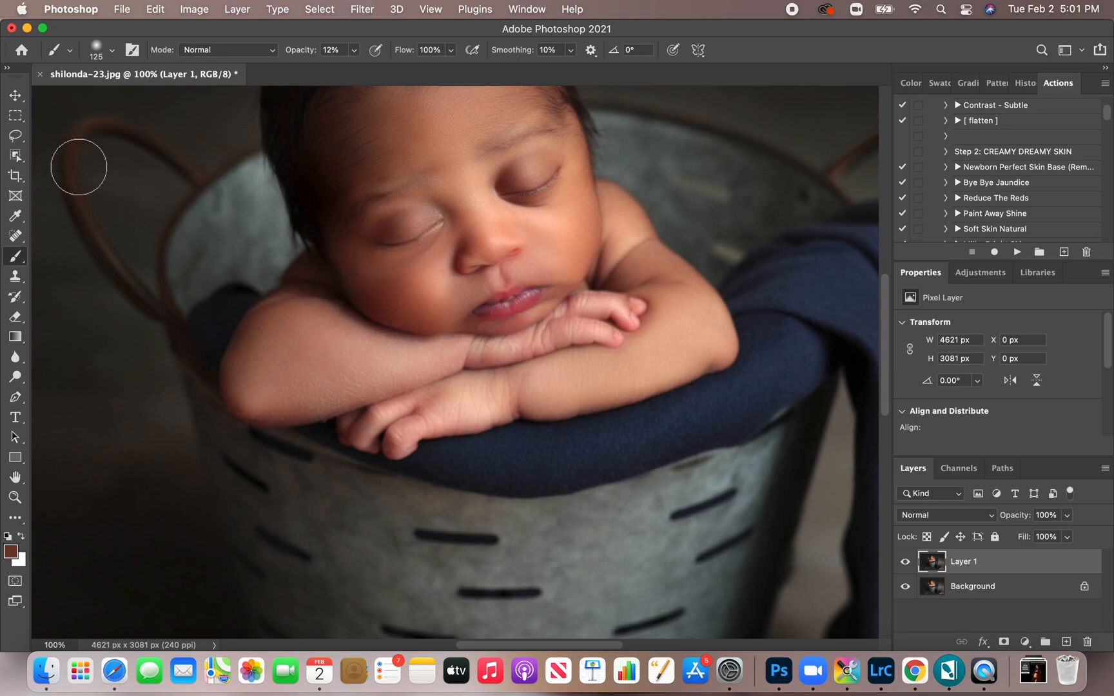
click(16, 216)
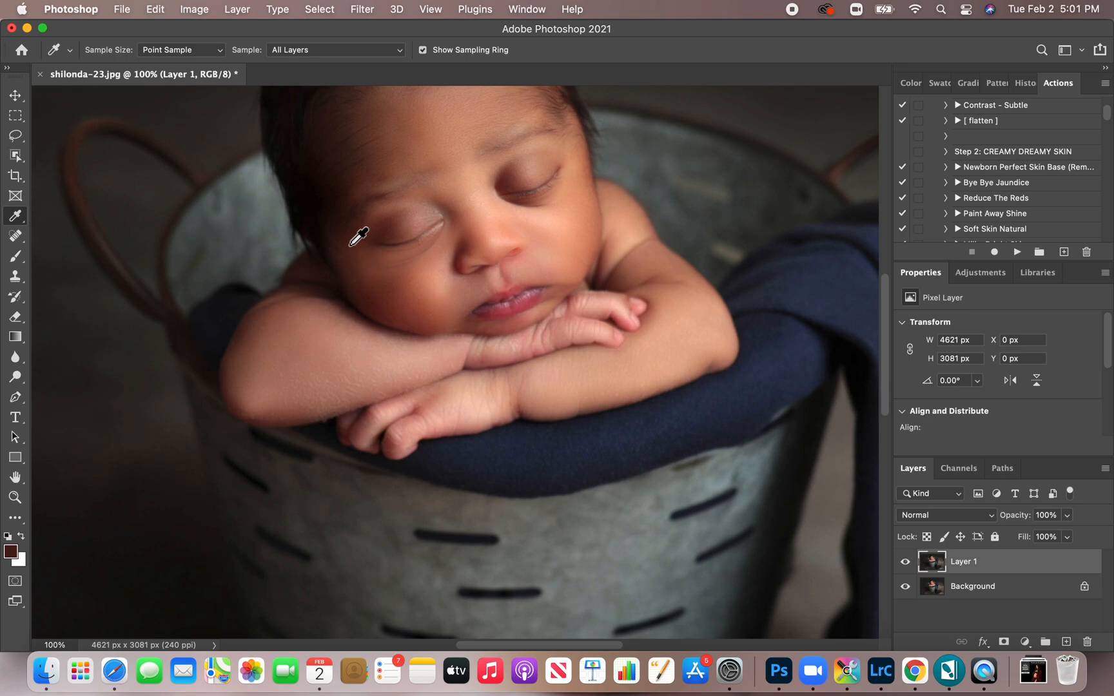
key(b)
right_click(362, 264)
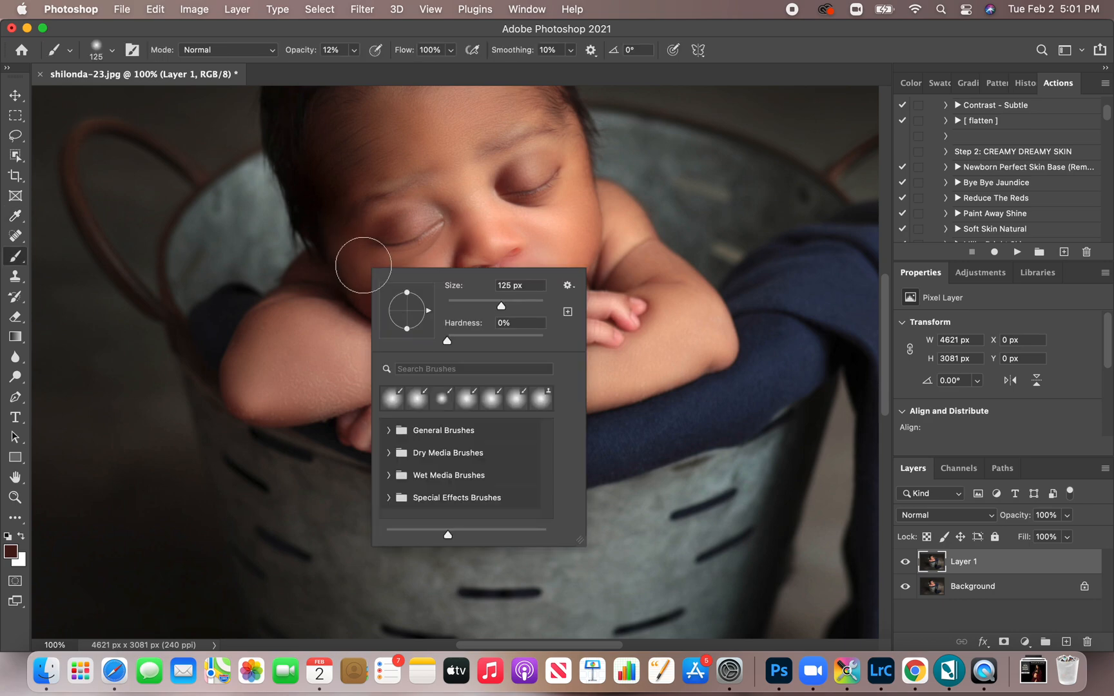
click(363, 265)
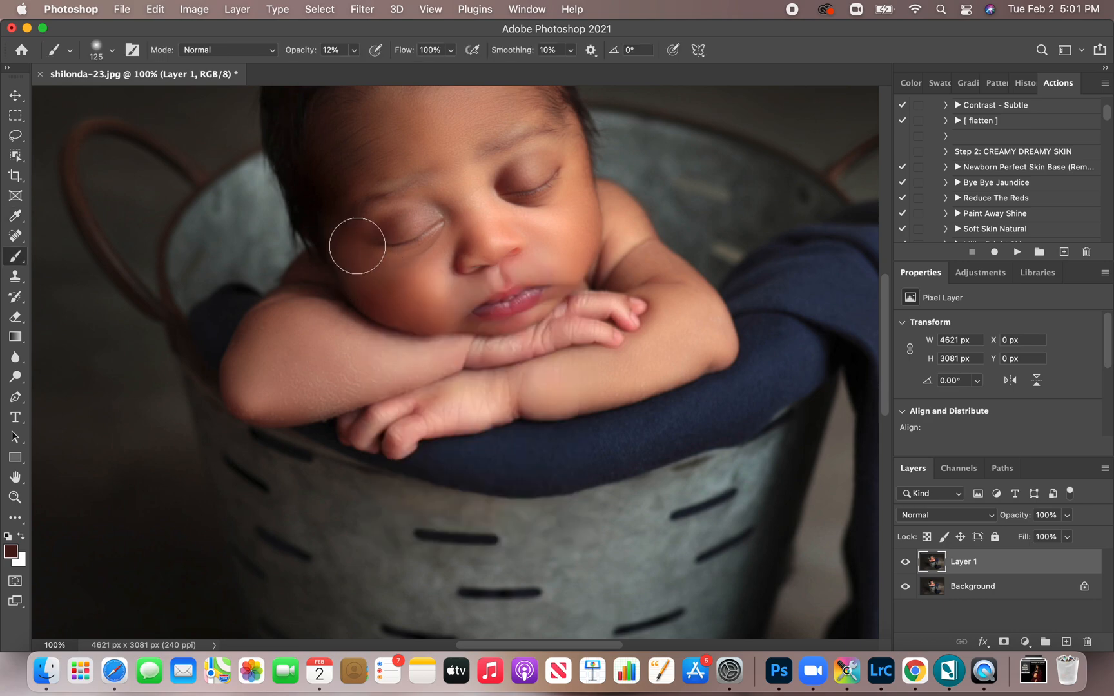
drag(341, 237, 362, 287)
Step: Try erasing Layer 1 at full opacity along the left-hand eye's lash line, reducing the eraser to 9 px
click(15, 316)
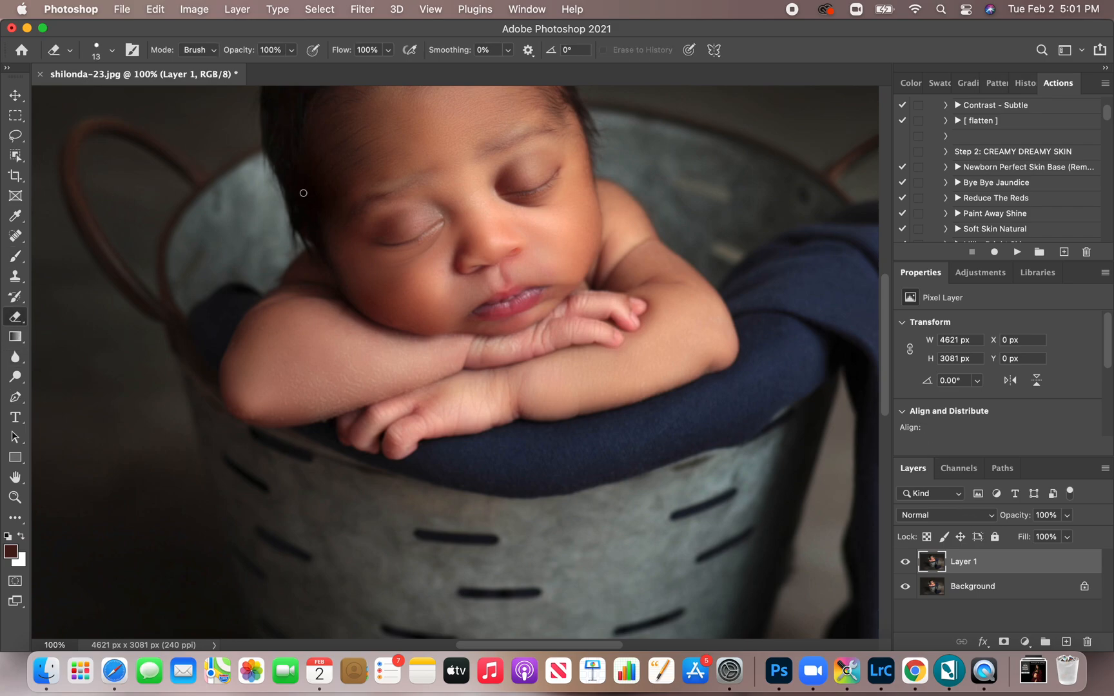
key(super+plus)
key(super+plus)
key(super+plus)
scroll(372, 226, up, 8)
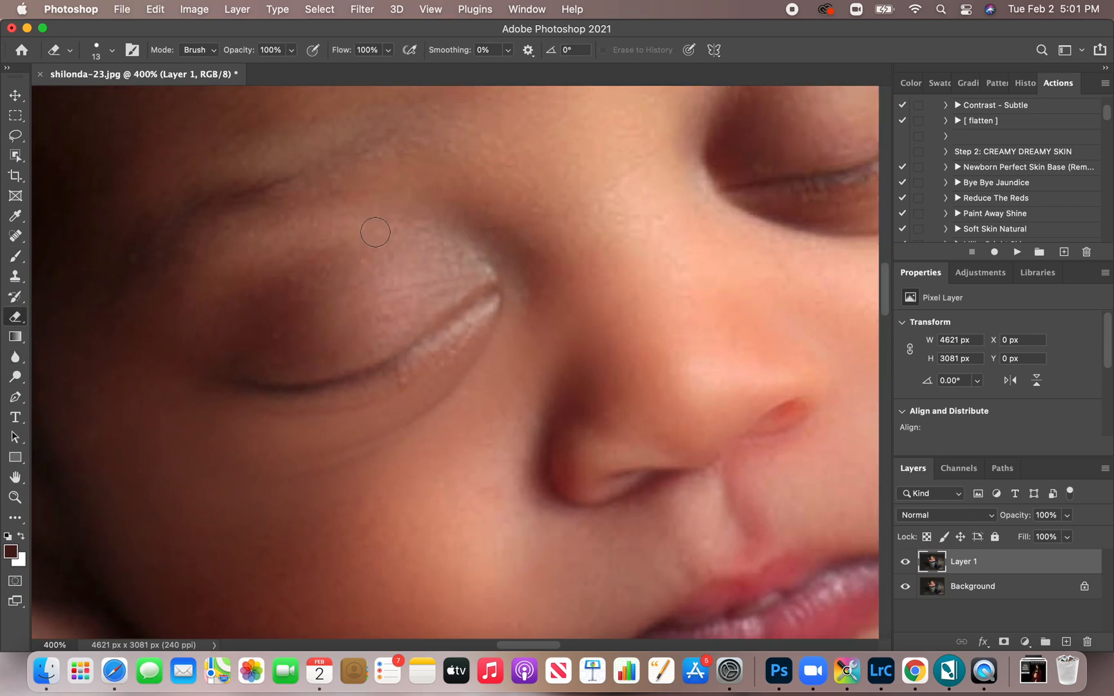
drag(478, 312, 444, 337)
key(bracketleft)
right_click(413, 358)
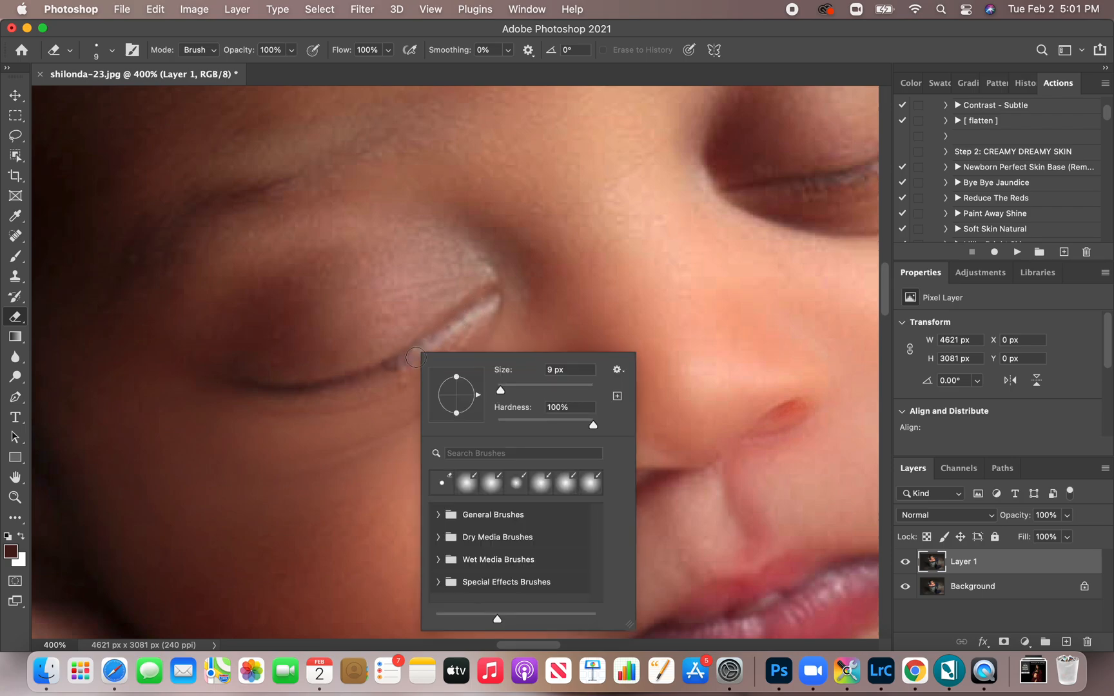
click(374, 385)
mouse_move(390, 369)
mouse_down()
mouse_move(323, 394)
mouse_move(257, 393)
mouse_move(286, 392)
mouse_up()
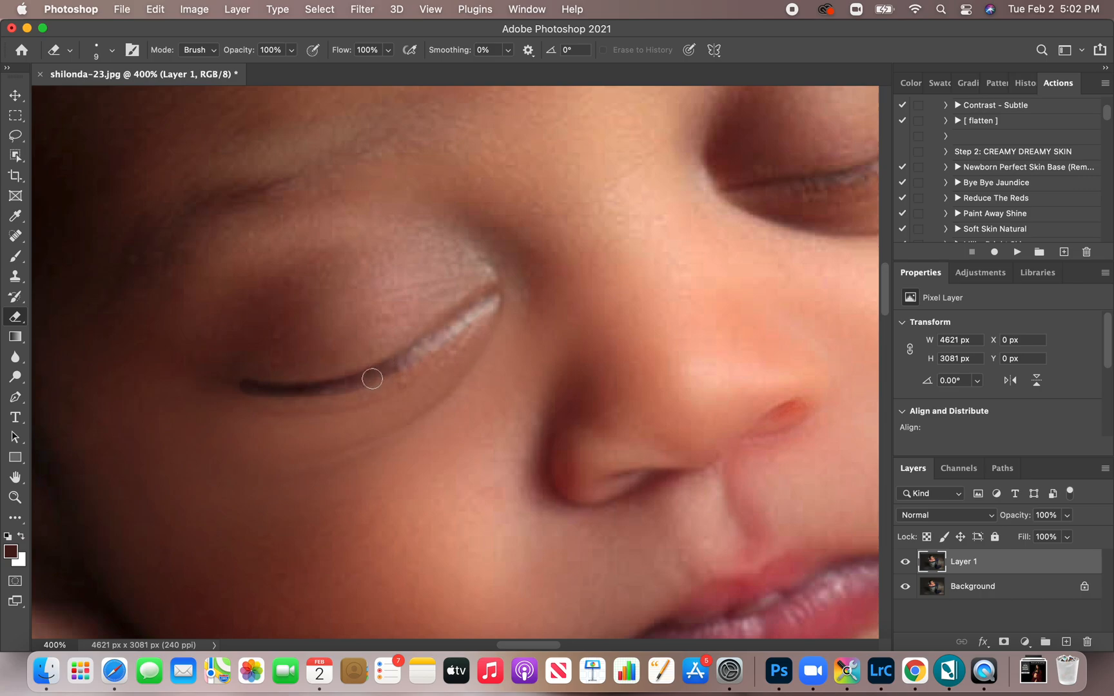
Step: Reduce the eraser to 6 px and try Layer 1 at 76% opacity
key(super+minus)
key(super+minus)
key(super+minus)
key(super+minus)
key(super+minus)
key(super+minus)
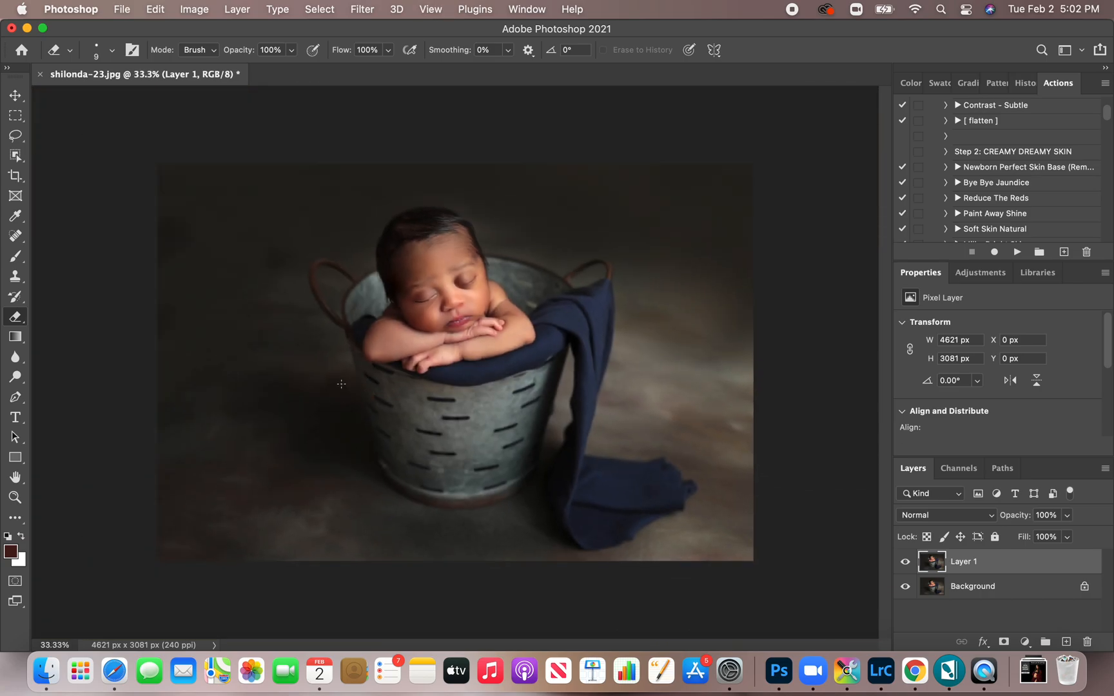
key(super+equal)
key(super+equal)
key(super+equal)
key(super+equal)
scroll(341, 384, up, 3)
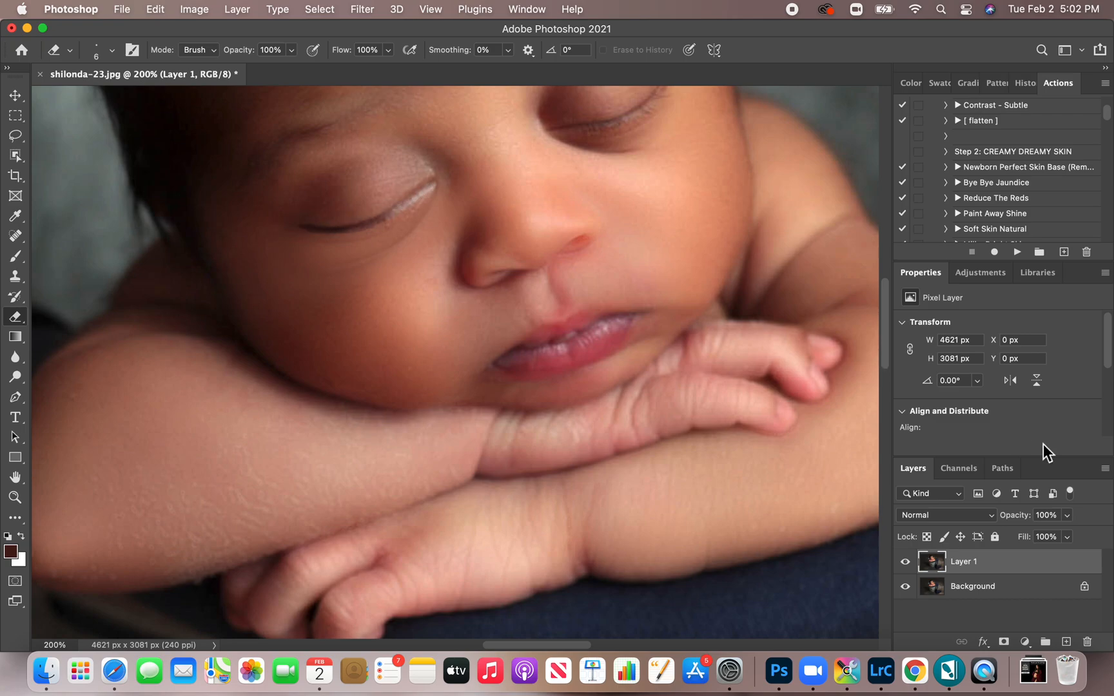
click(1067, 515)
key(Return)
key(super+minus)
key(super+minus)
key(super+minus)
key(super+minus)
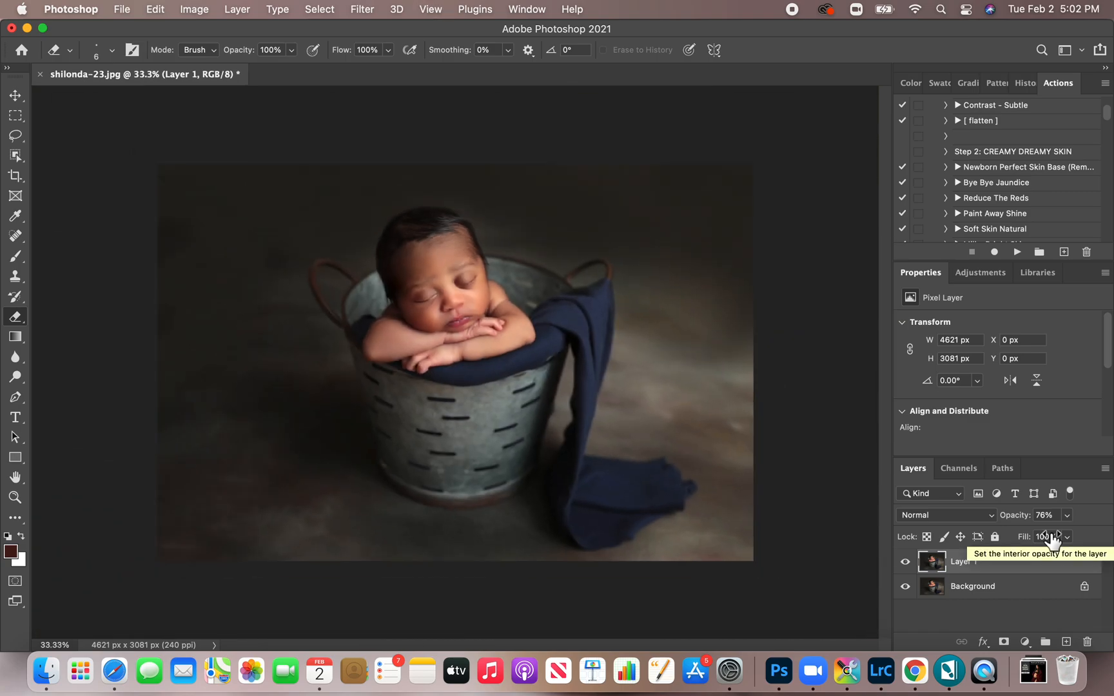
Step: Undo the layer opacity change and lash-line erasing, and erase the left-hand eye's lash line again at 43% eraser opacity
key(super+plus)
key(super+plus)
key(super+plus)
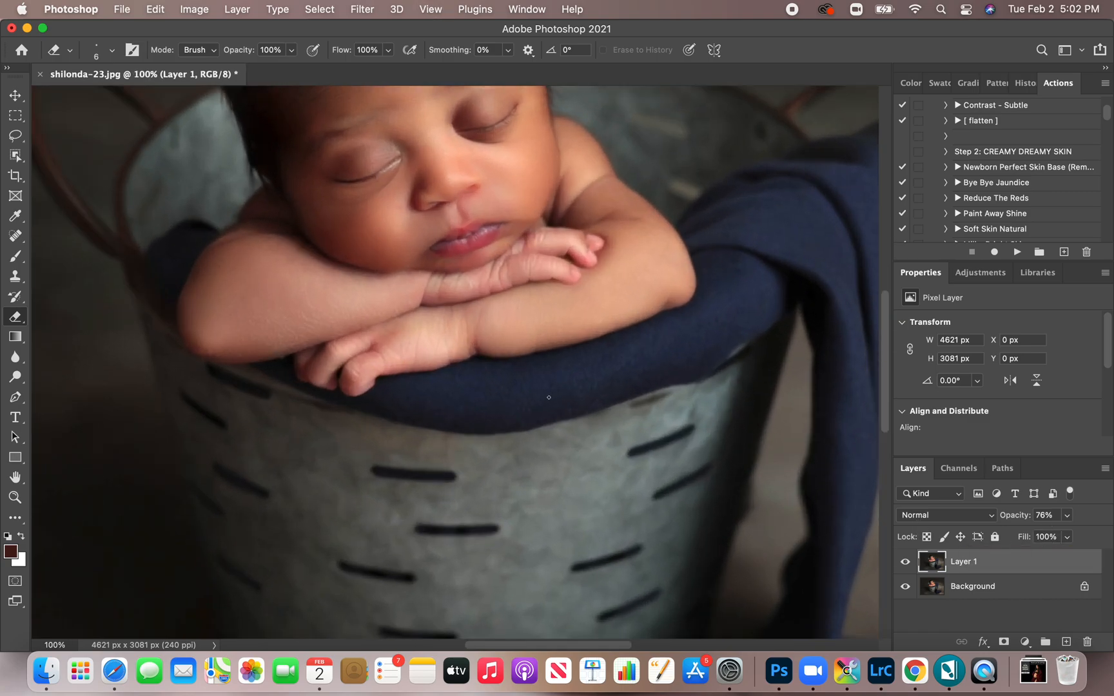
scroll(541, 395, up, 3)
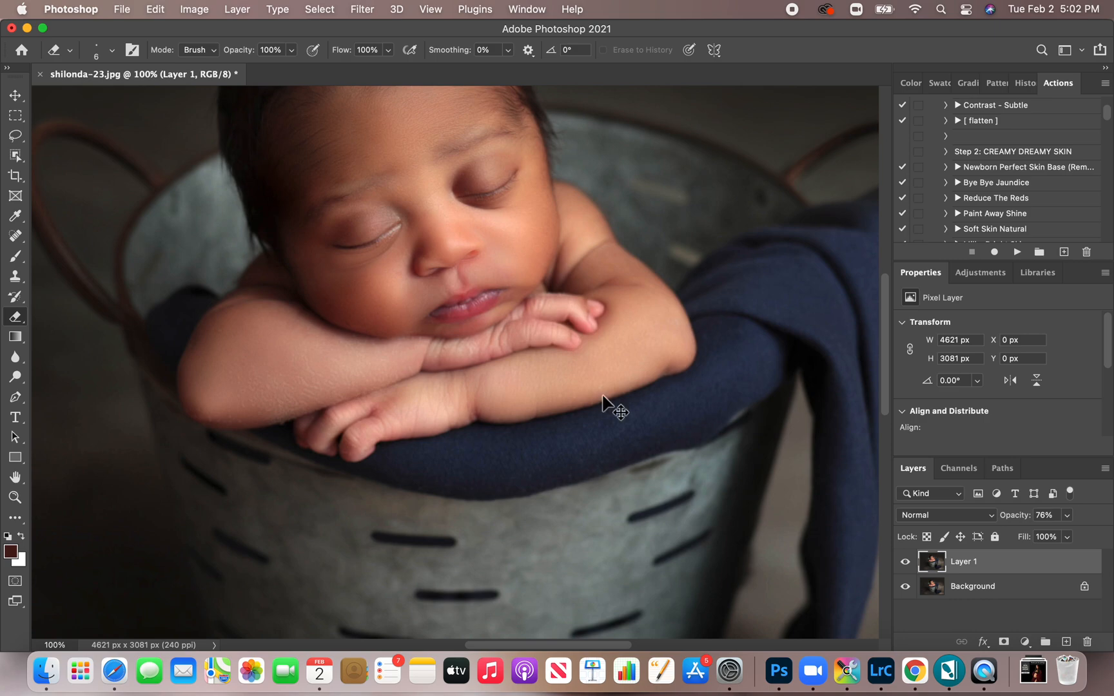
key(0)
scroll(603, 396, up, 6)
scroll(603, 396, up, 10)
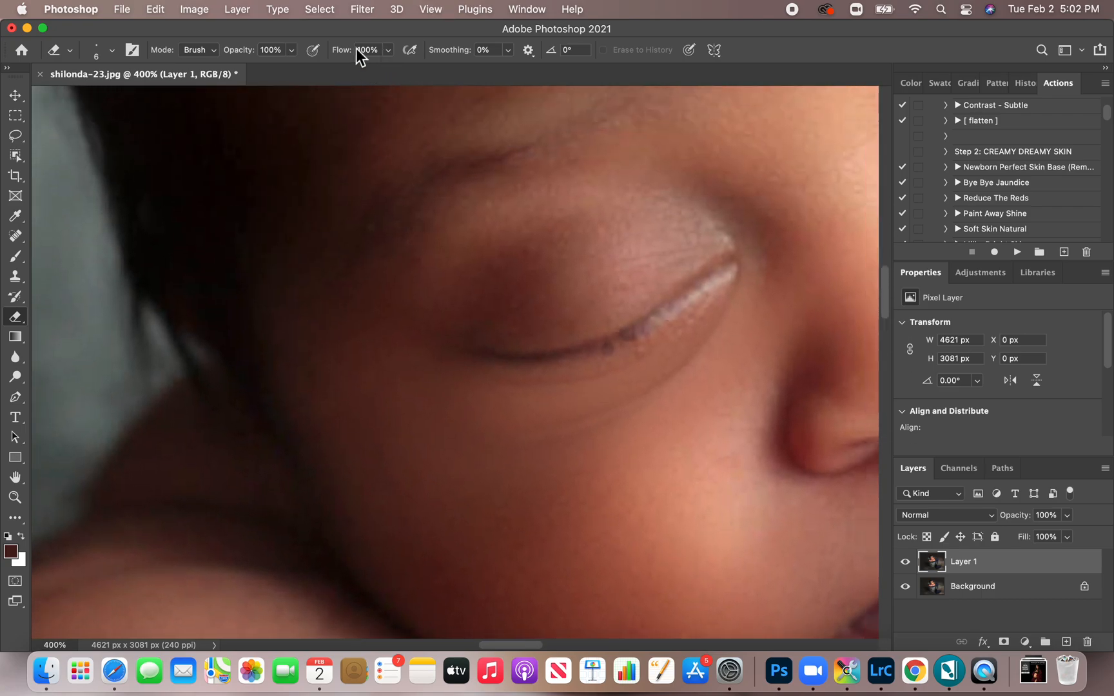
click(292, 51)
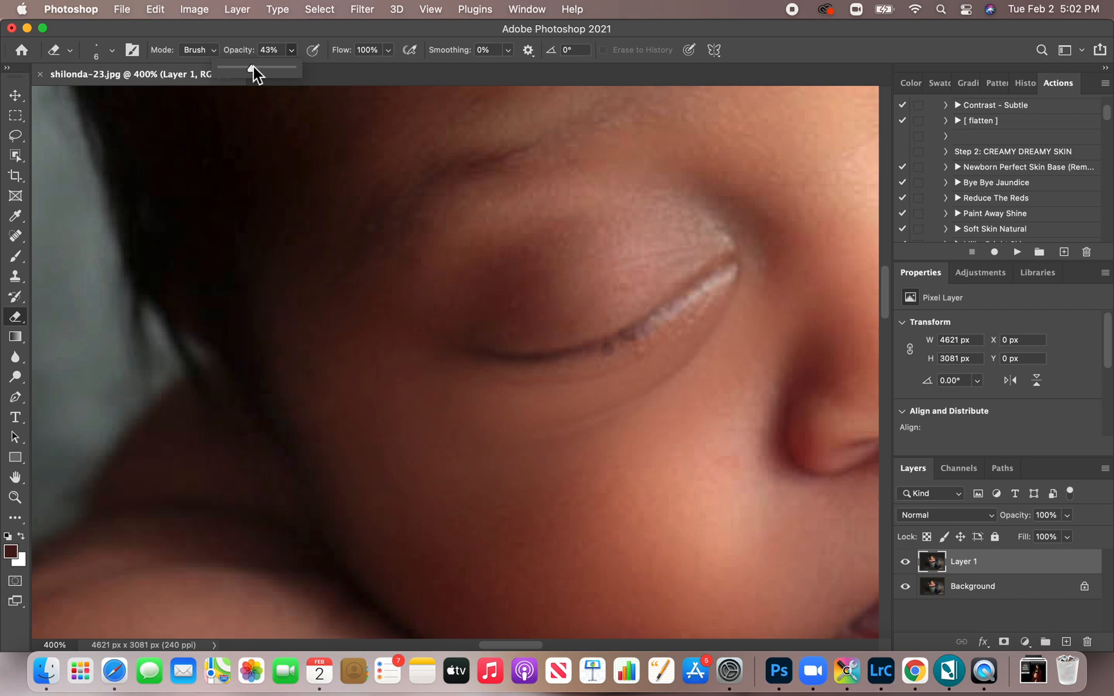
click(688, 295)
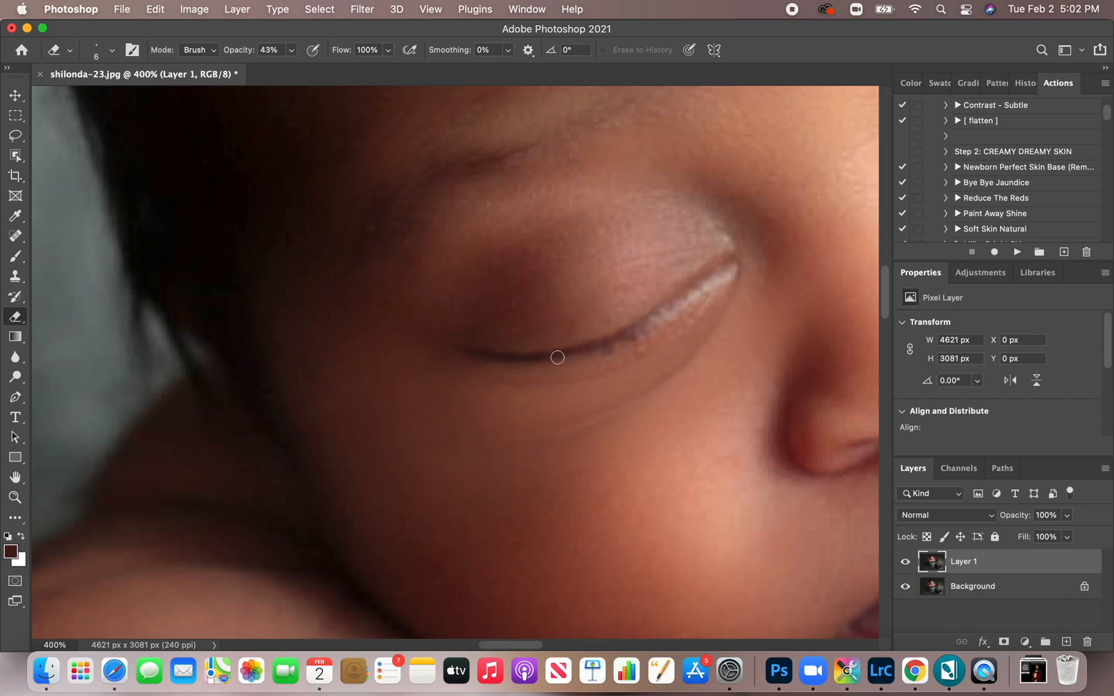
Step: Lower Layer 1's opacity to 75% to soften the under-eye retouching
key(super+minus)
key(super+minus)
key(super+minus)
key(super+minus)
key(super+minus)
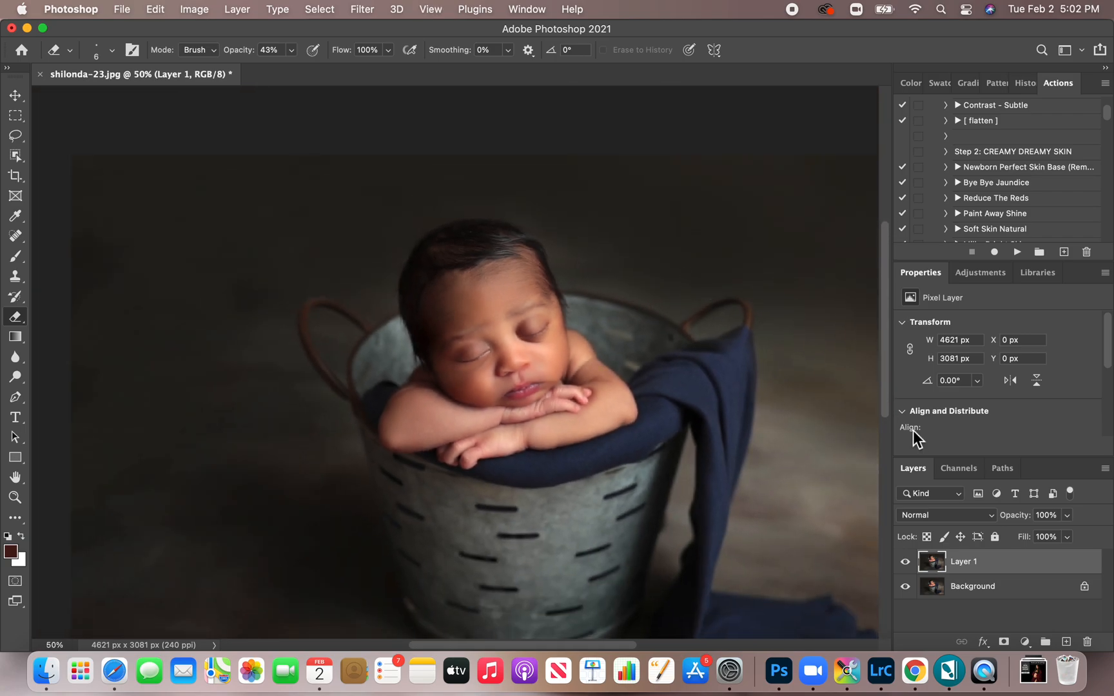
click(1068, 515)
drag(1039, 534, 927, 555)
key(Return)
key(super+minus)
key(super+minus)
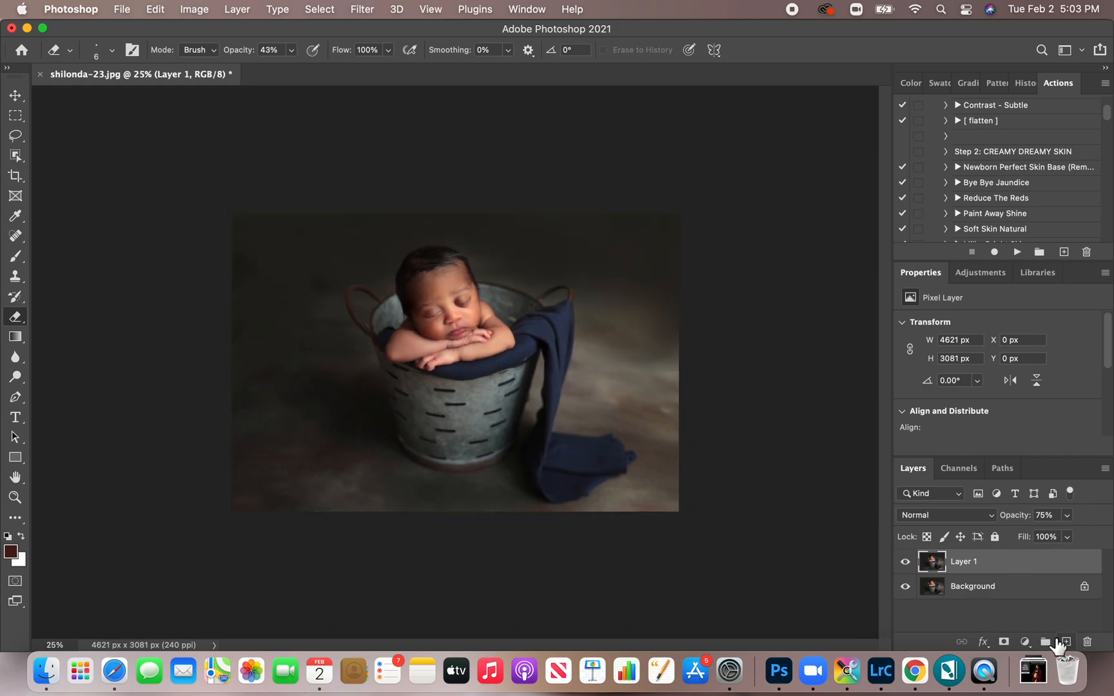
Step: Add Levels and Curves adjustment layers and bend the middle of the RGB curve downward to darken the photo
click(1025, 642)
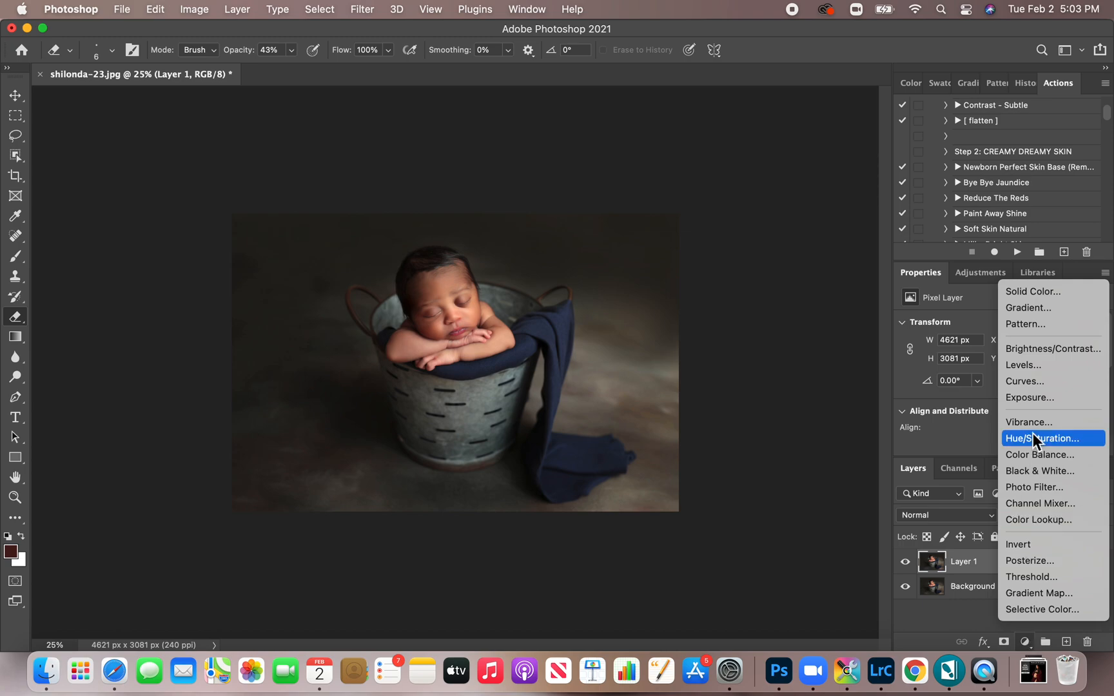
click(1027, 365)
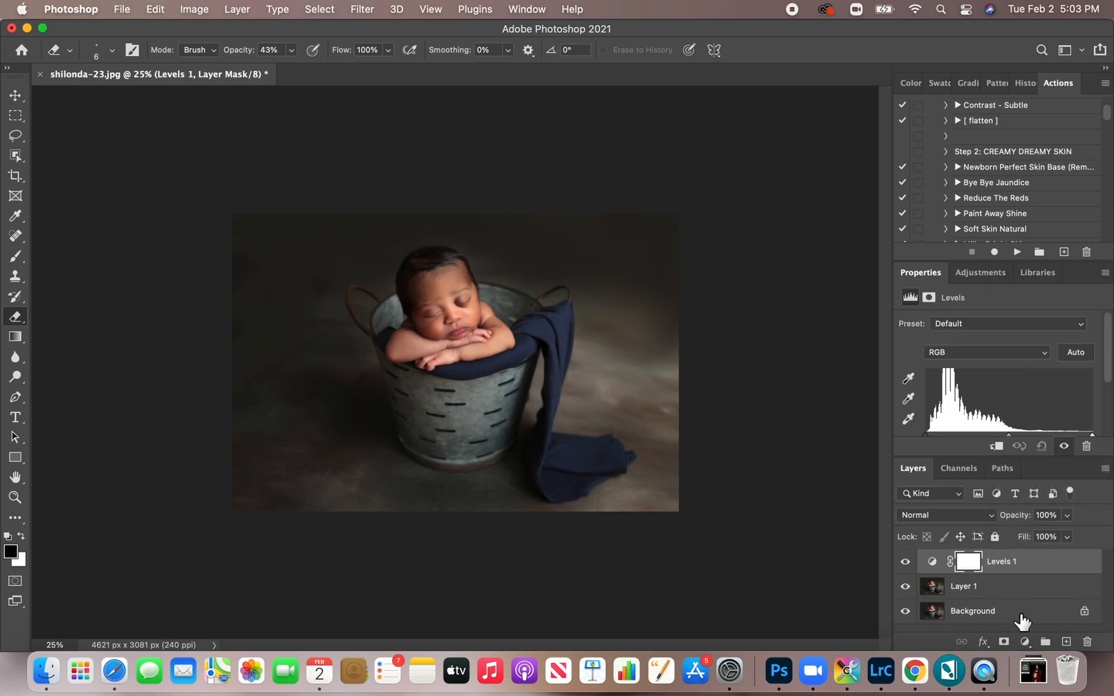
click(1026, 641)
click(1028, 375)
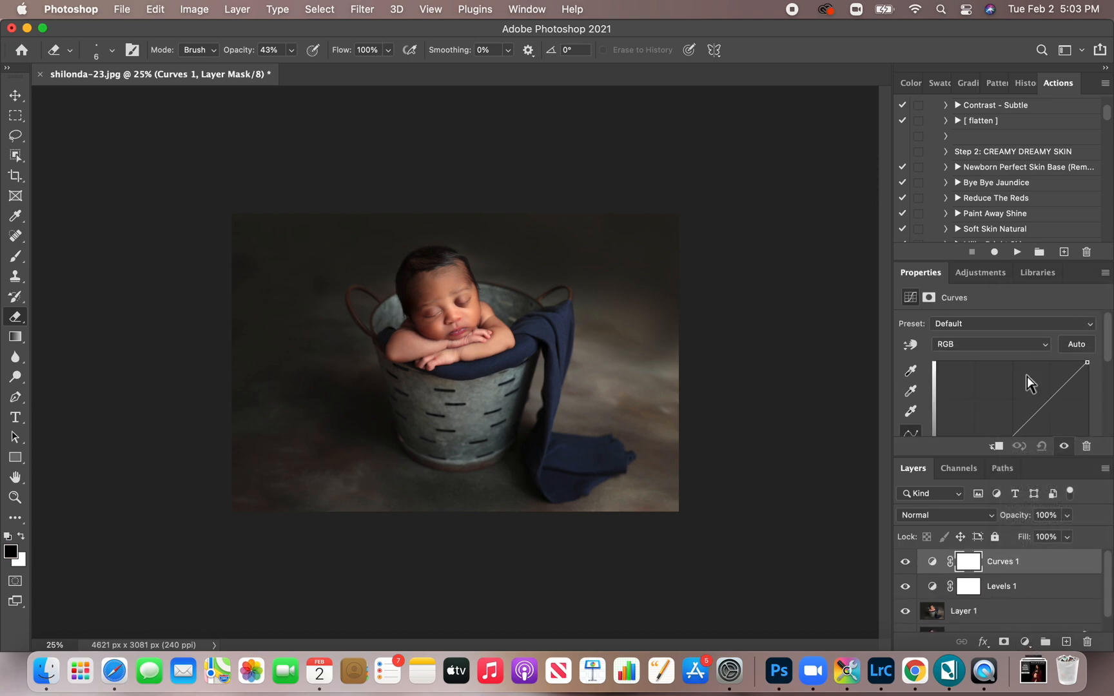
scroll(1047, 396, down, 3)
click(1016, 377)
drag(1017, 379, 1027, 391)
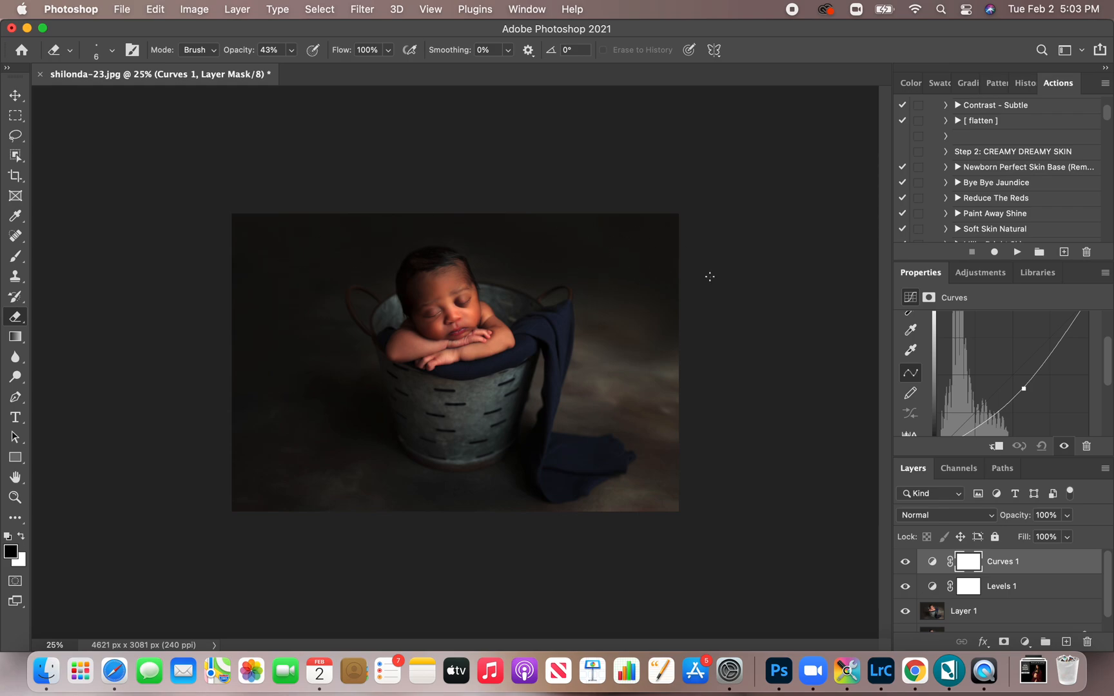
Step: Invert the Curves layer mask to black and set the brush to 1300 px at 100% opacity
key(super+i)
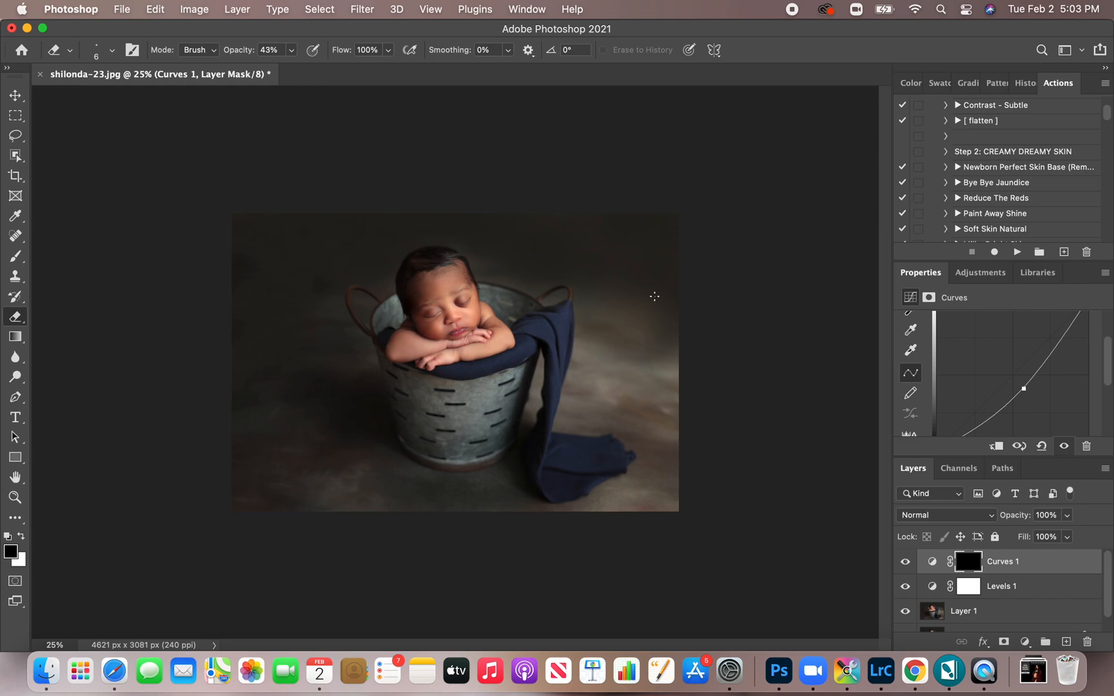
key(b)
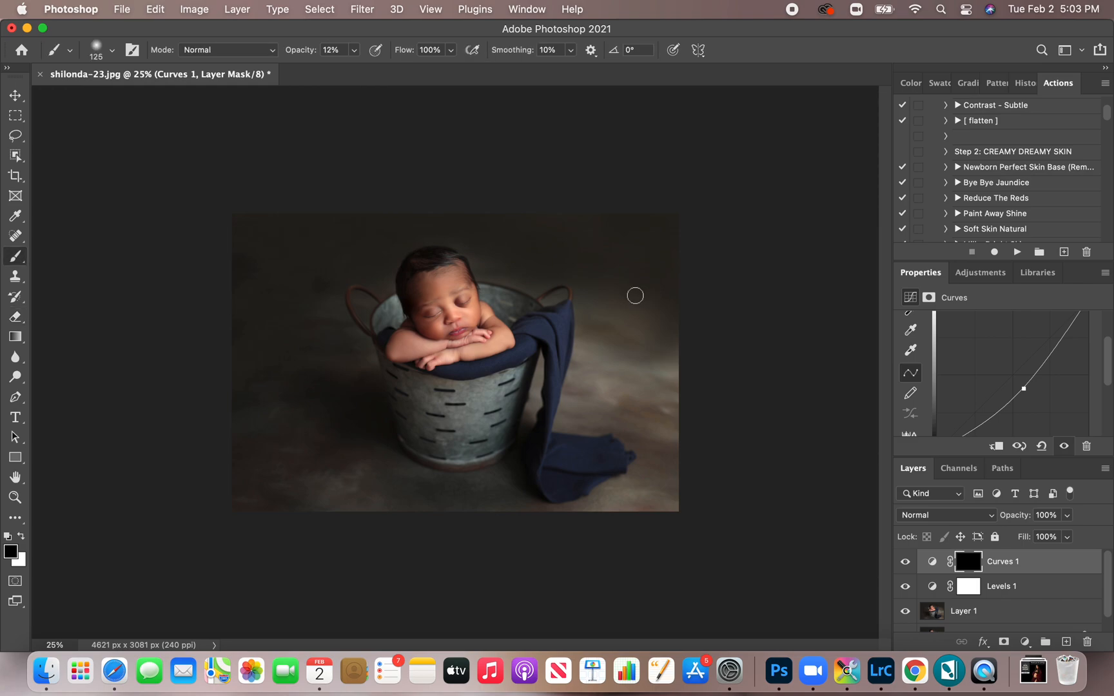
key(bracketright)
key(bracketright)
key(bracketright)
key(bracketright)
key(bracketright)
key(bracketright)
key(bracketright)
key(bracketright)
key(bracketright)
key(bracketright)
key(bracketright)
key(bracketright)
key(bracketright)
key(bracketright)
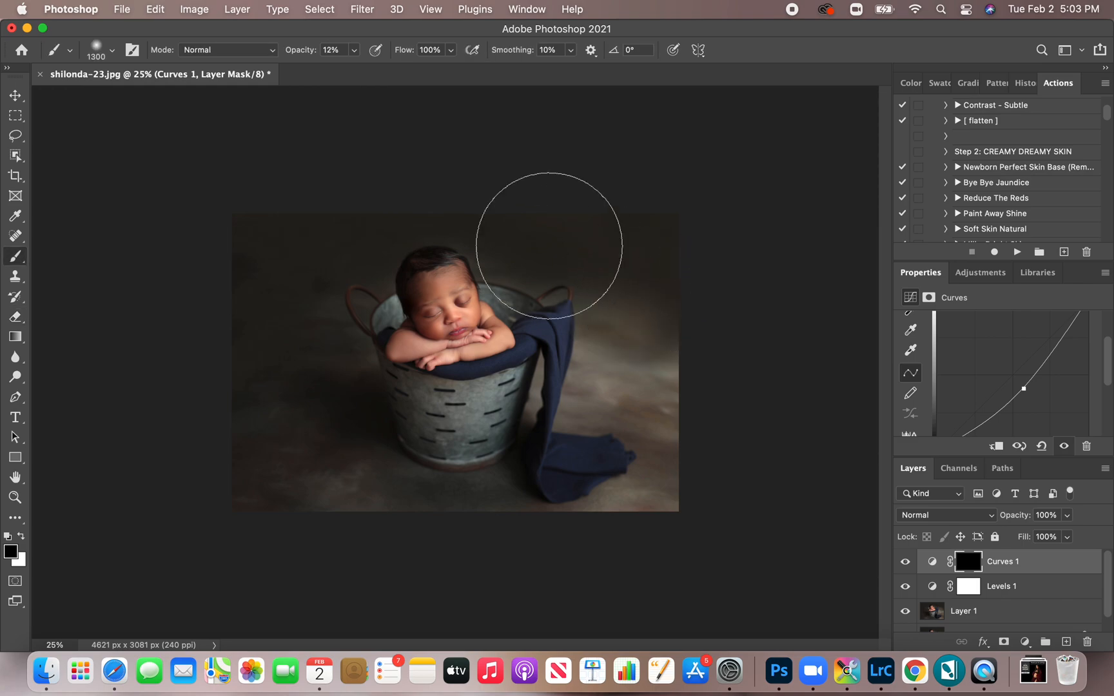
drag(354, 50, 425, 75)
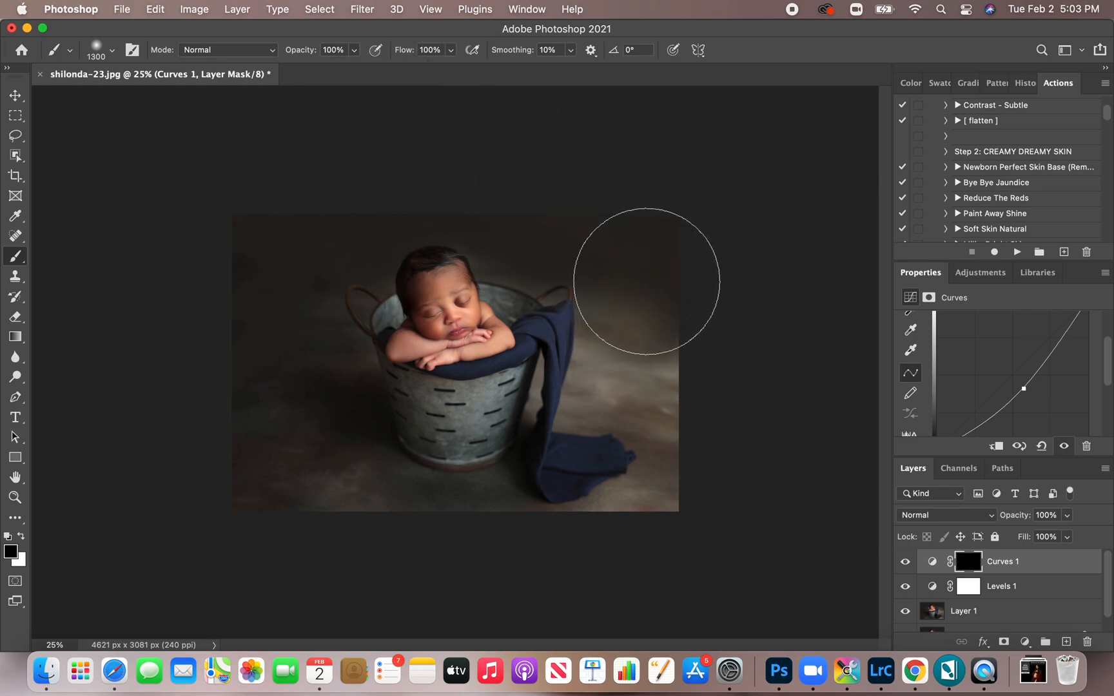
Step: Paint white on the Curves mask over the backdrop and floor around the bucket to darken them
key(x)
mouse_move(594, 296)
mouse_down()
mouse_move(629, 314)
mouse_move(619, 333)
mouse_up()
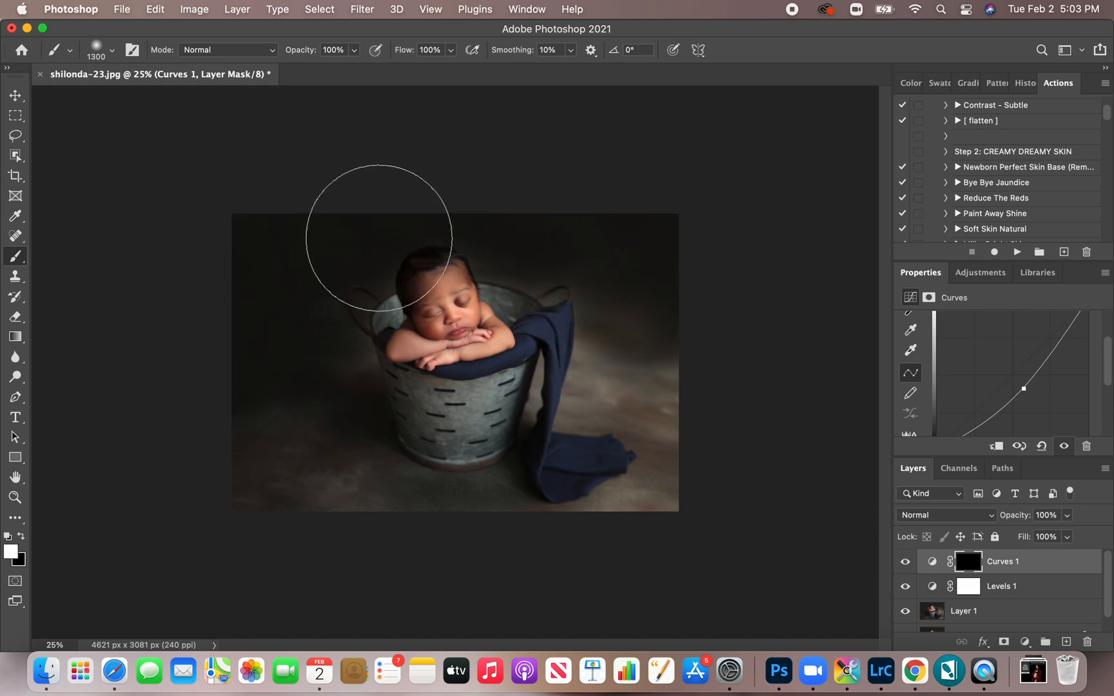
drag(669, 311, 597, 323)
drag(686, 339, 373, 473)
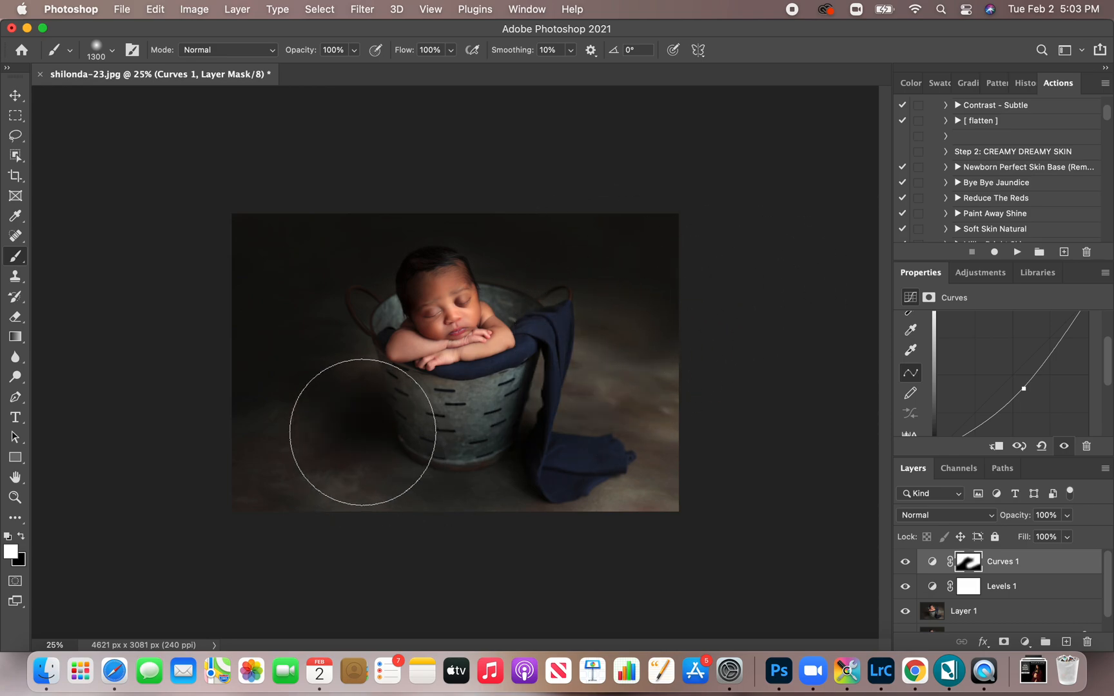
mouse_move(370, 311)
mouse_down()
mouse_move(377, 363)
mouse_move(332, 445)
mouse_move(231, 444)
mouse_move(232, 547)
mouse_move(330, 517)
mouse_move(413, 515)
mouse_up()
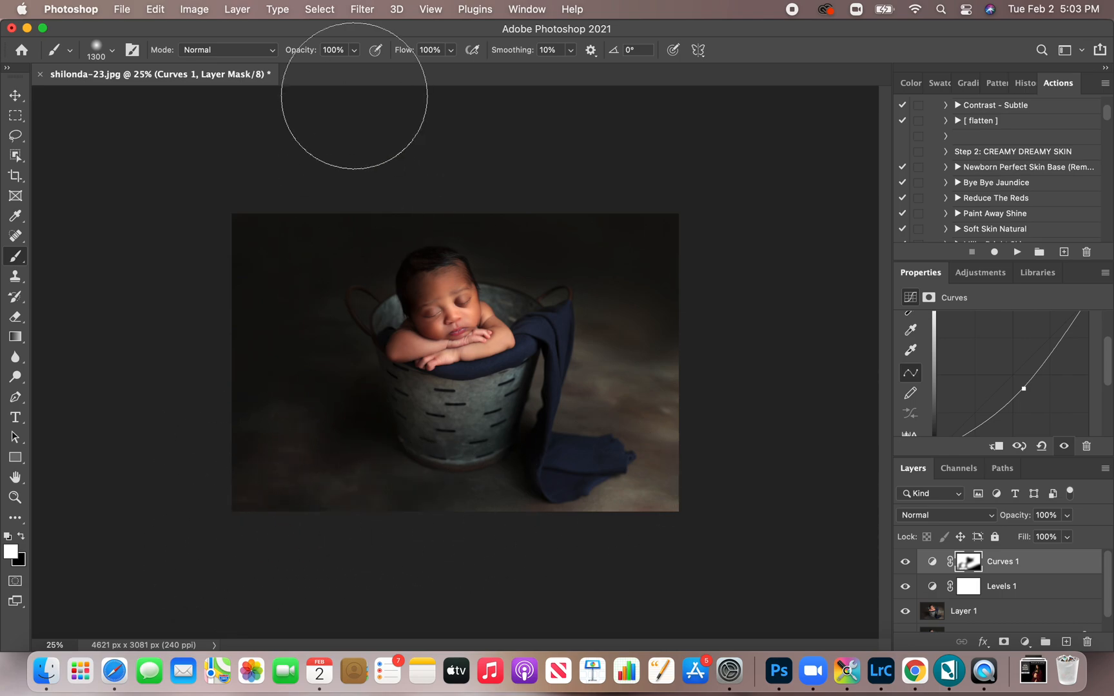
Step: Paint black at 100% opacity on the Curves 1 mask over the baby's face and arms to remove the darkening there
click(354, 51)
drag(323, 75, 315, 71)
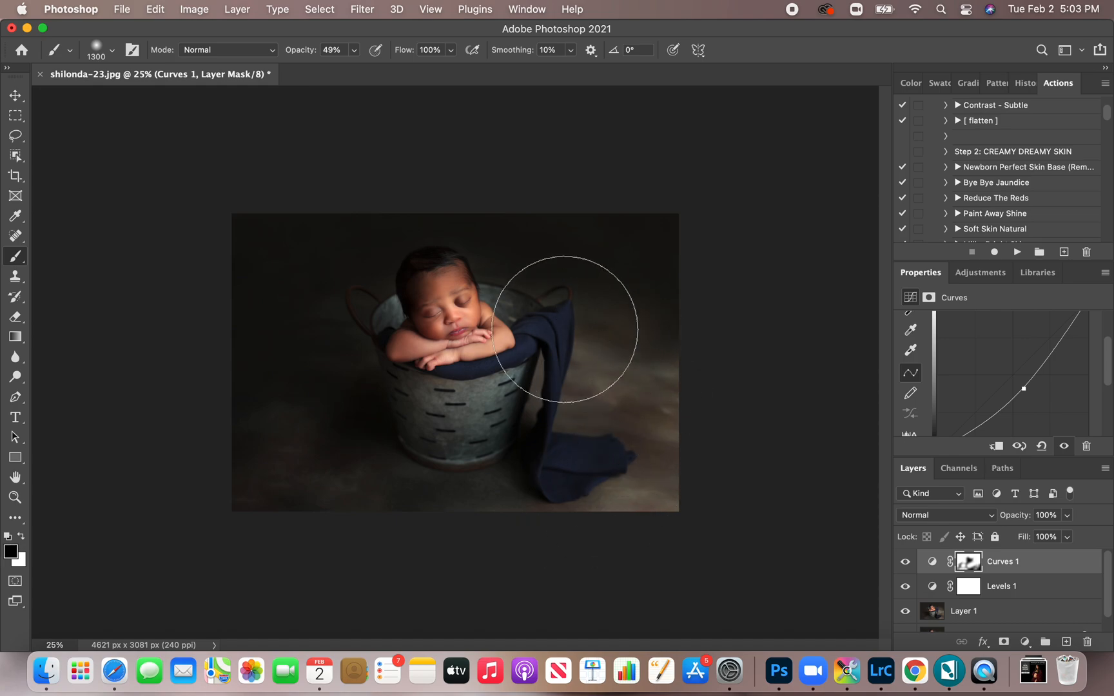
click(354, 51)
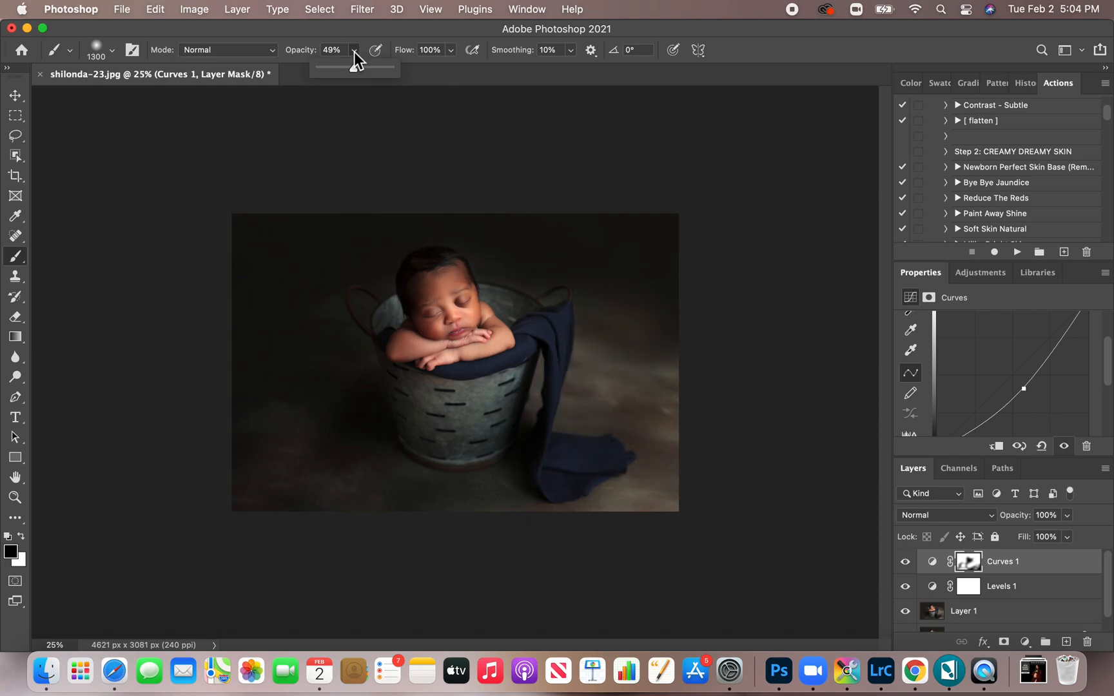
drag(354, 68, 427, 75)
key(bracketleft)
key(bracketleft)
key(bracketleft)
key(bracketleft)
key(bracketleft)
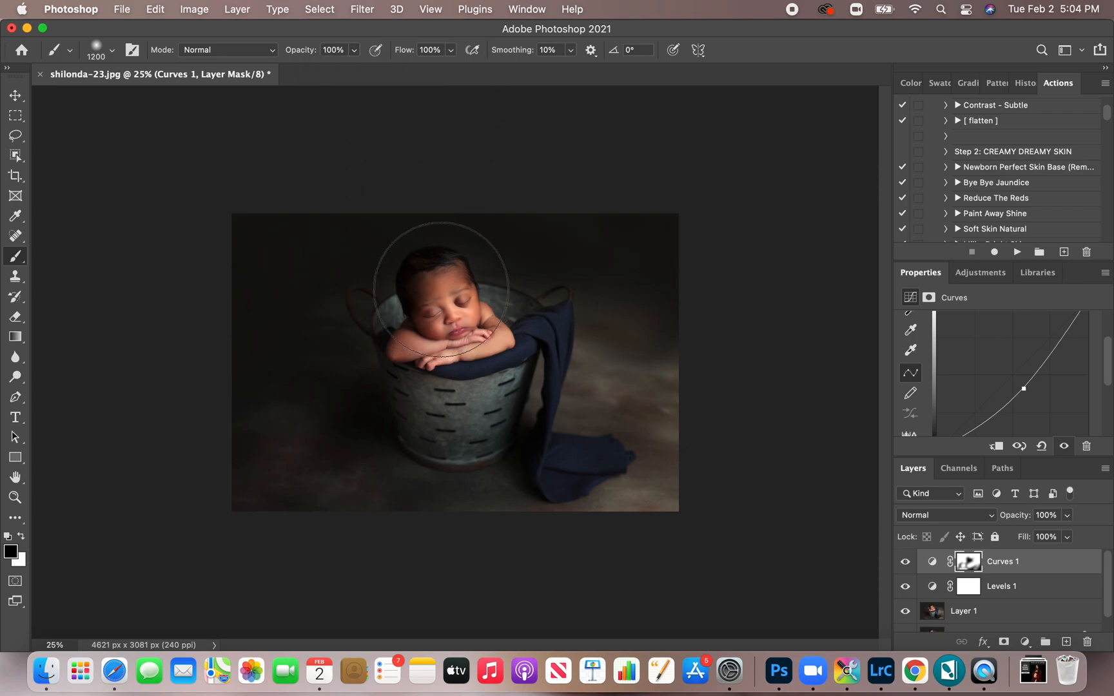
mouse_move(441, 290)
mouse_down()
mouse_move(432, 350)
mouse_move(485, 324)
mouse_move(520, 341)
mouse_move(490, 347)
mouse_move(455, 308)
mouse_move(479, 419)
mouse_move(436, 396)
mouse_move(438, 382)
mouse_move(530, 339)
mouse_move(452, 301)
mouse_up()
Step: Set the brush to 48% opacity, enlarge it, and dab black on the Curves 1 mask over the bucket's handle and the adjacent backdrop
click(353, 50)
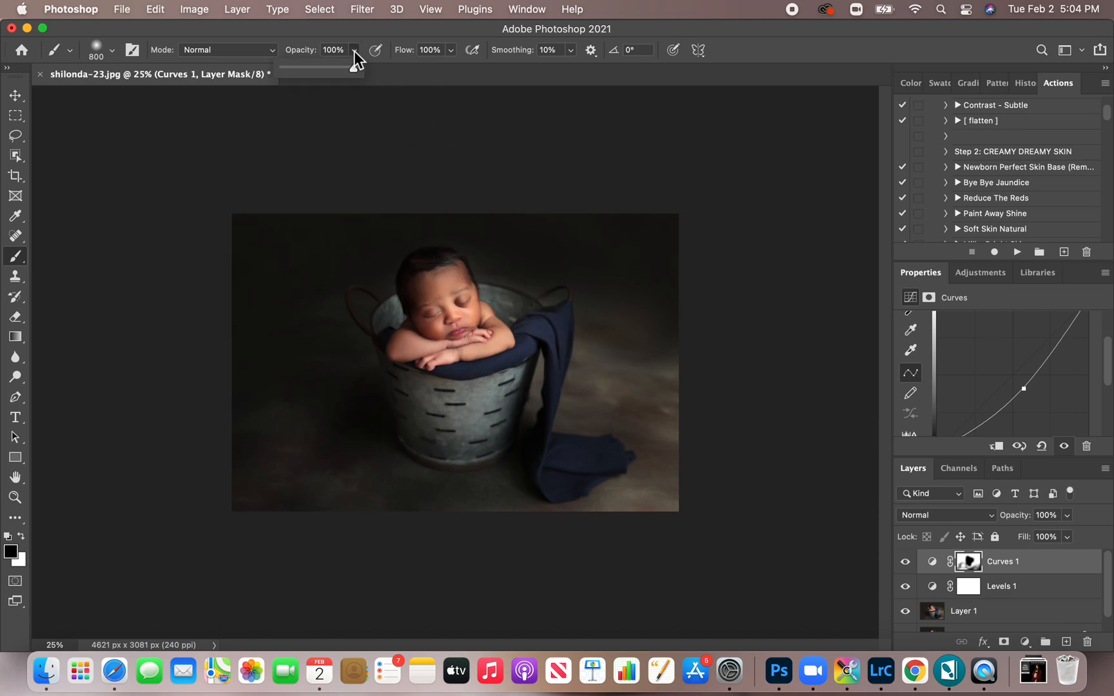
drag(321, 67, 316, 67)
key(bracketright)
key(bracketright)
key(bracketright)
key(bracketright)
key(bracketright)
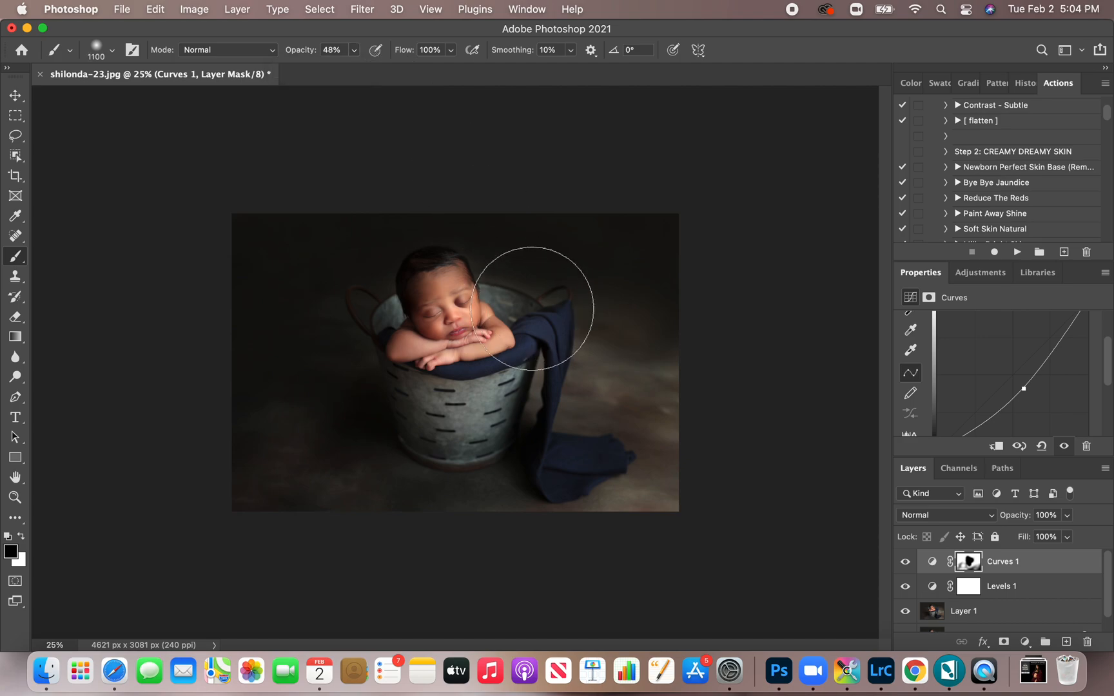
click(534, 310)
click(630, 311)
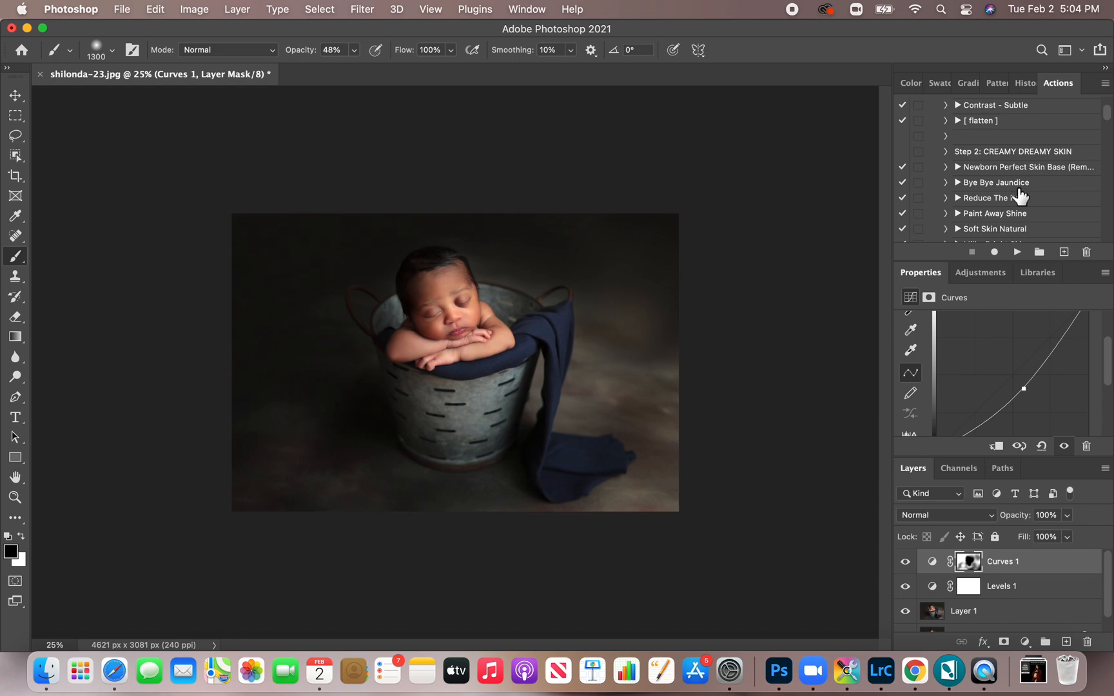
Step: Run the Darken Baby/Scene action from the Step 1: LIGHTING set
scroll(1019, 196, up, 3)
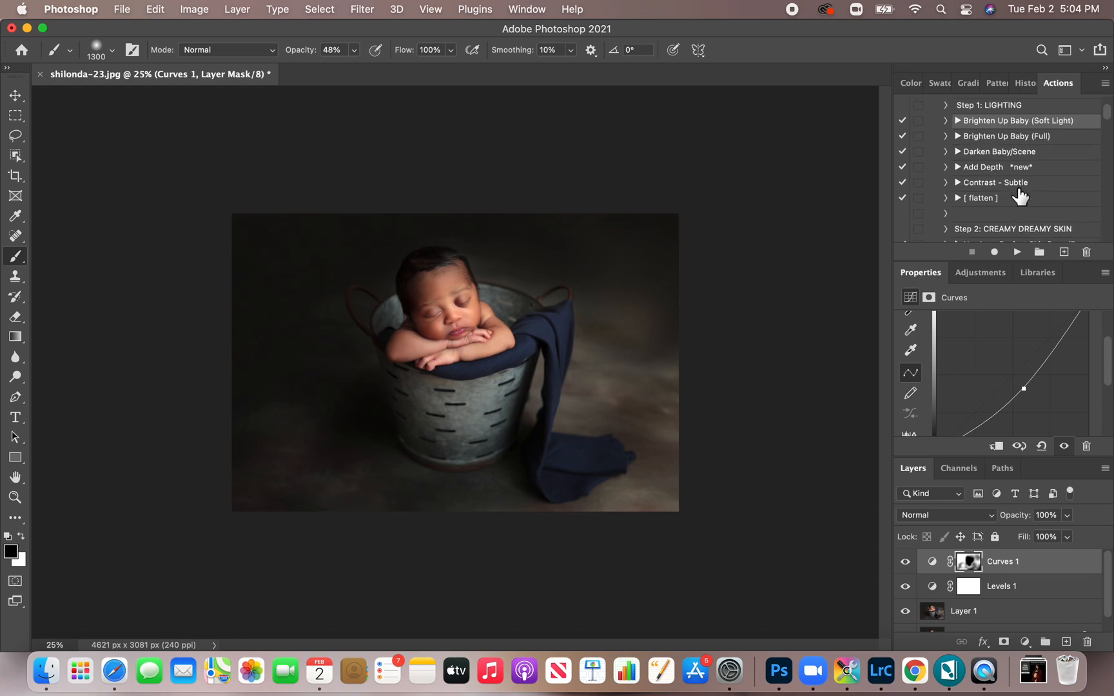
click(1022, 154)
click(1018, 252)
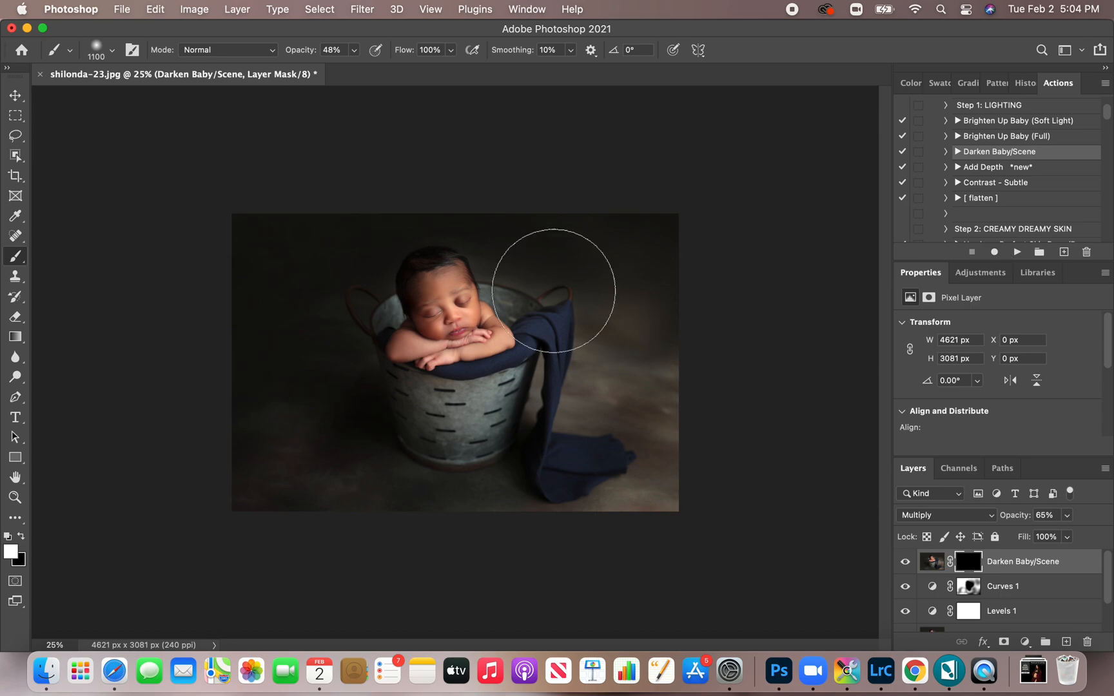
Step: Paint white on the Darken Baby/Scene mask around the bucket's back rim with a 400 px brush, and lower the layer's opacity to 37%
key(bracketleft)
key(bracketleft)
key(bracketleft)
key(bracketleft)
key(bracketleft)
key(bracketleft)
key(bracketleft)
mouse_move(392, 269)
mouse_down()
mouse_move(404, 267)
mouse_move(397, 294)
mouse_move(423, 256)
mouse_move(482, 279)
mouse_up()
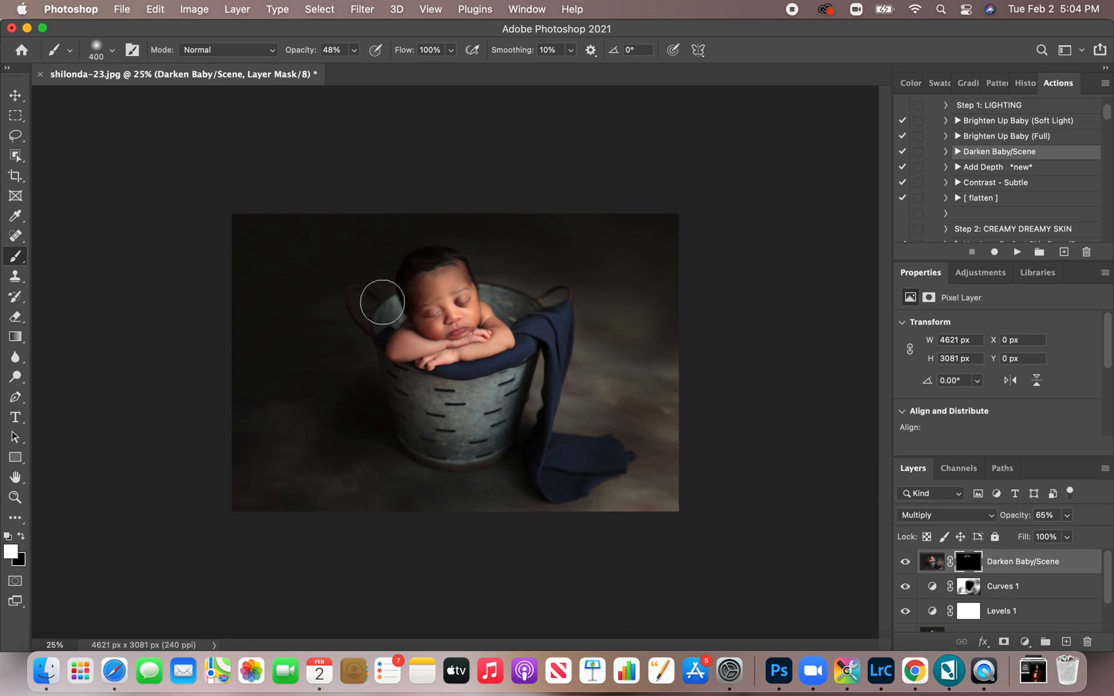
drag(509, 276, 558, 296)
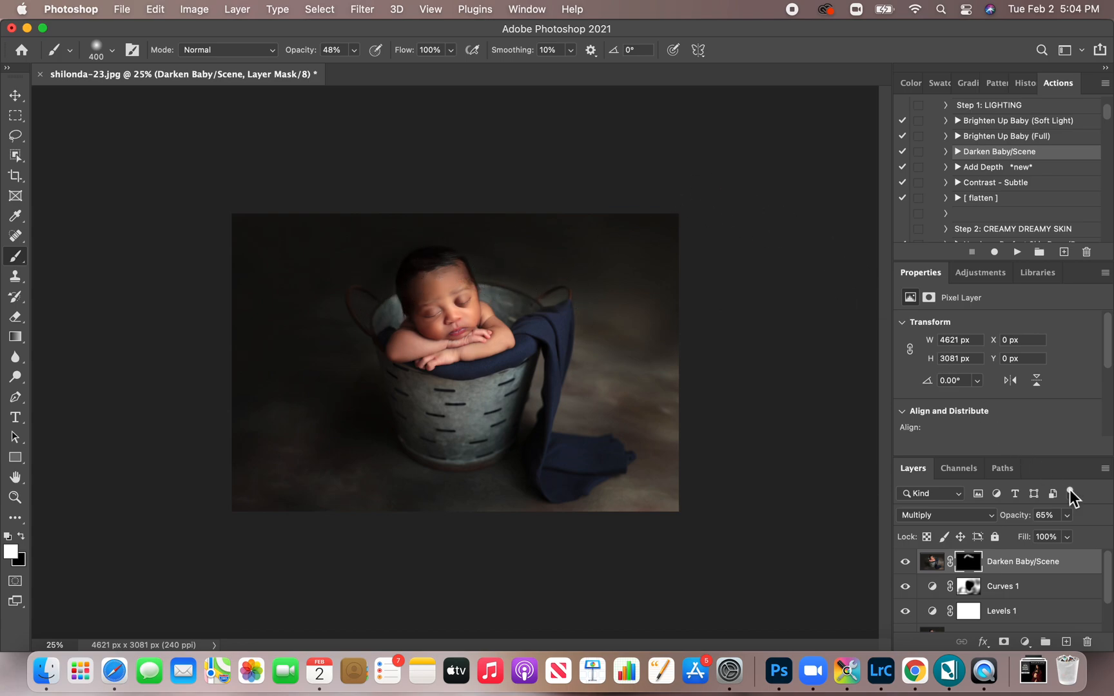
click(1068, 516)
drag(1068, 531, 1049, 533)
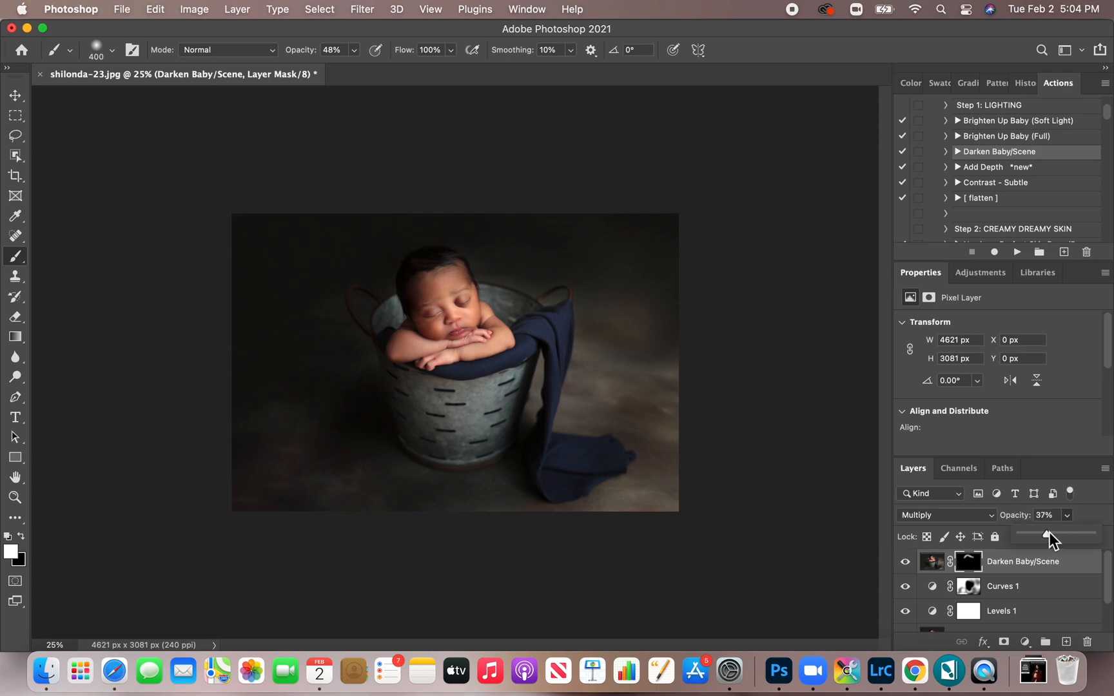
Step: Brush the Darken Baby/Scene mask again along the bucket's back rim between the handles, and set the brush to 250 px
key(])
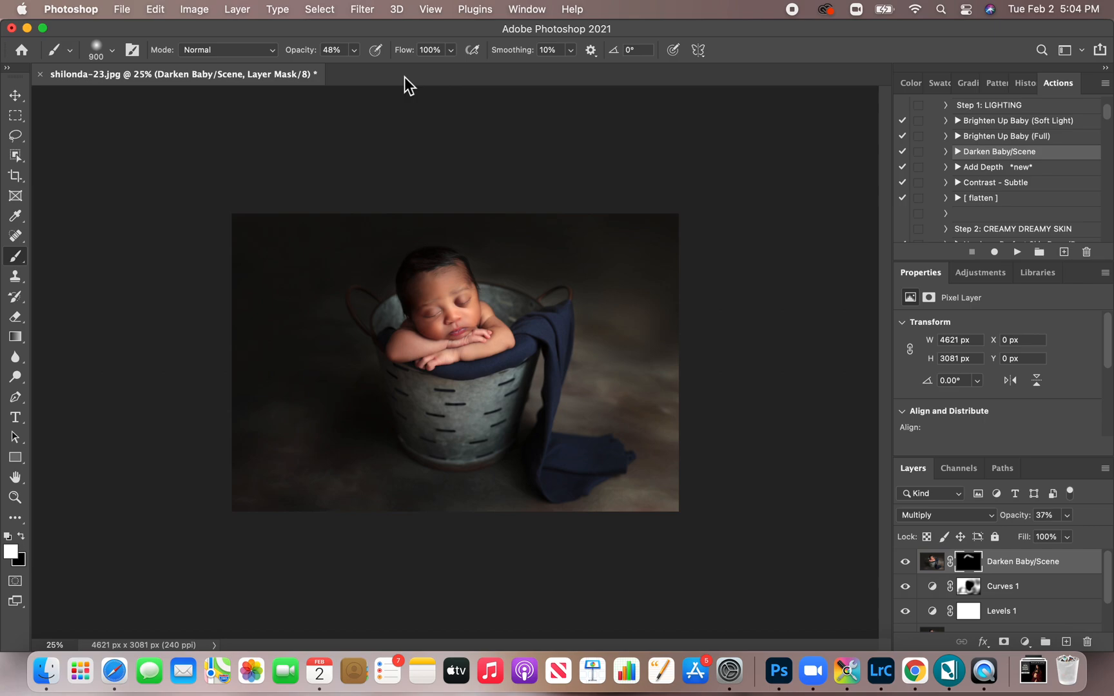
key([)
key([)
key([)
mouse_move(386, 274)
mouse_down()
mouse_move(373, 271)
mouse_move(467, 249)
mouse_move(540, 311)
mouse_move(547, 299)
mouse_up()
key(bracketleft)
key(bracketleft)
key(bracketleft)
key(bracketleft)
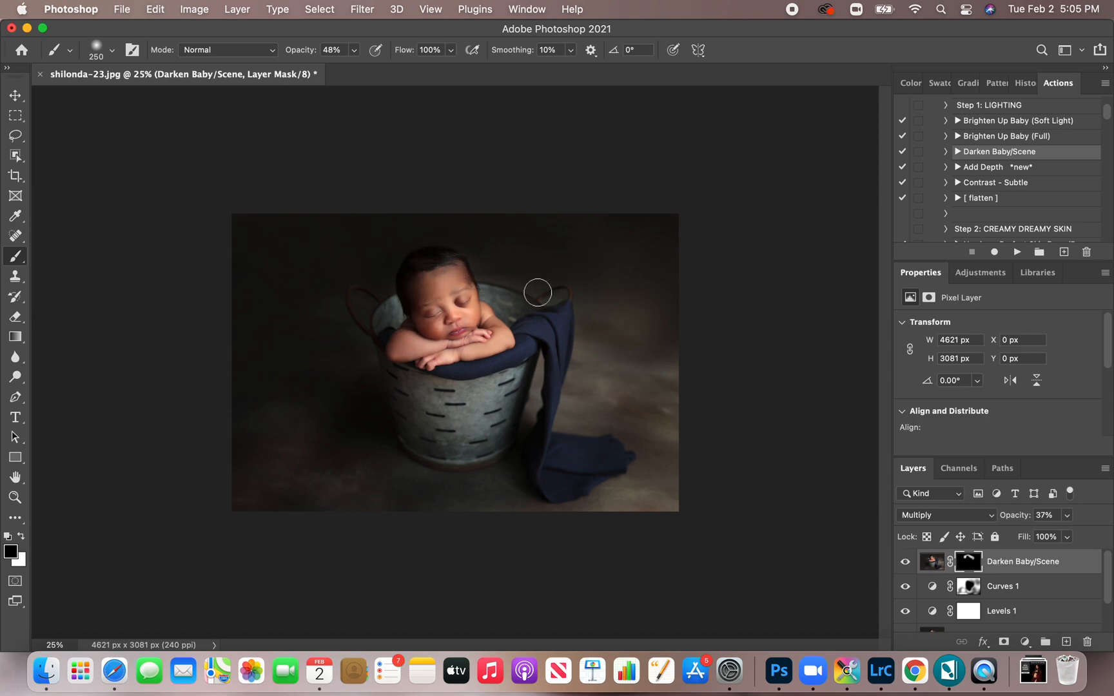
key(super+minus)
key(super+minus)
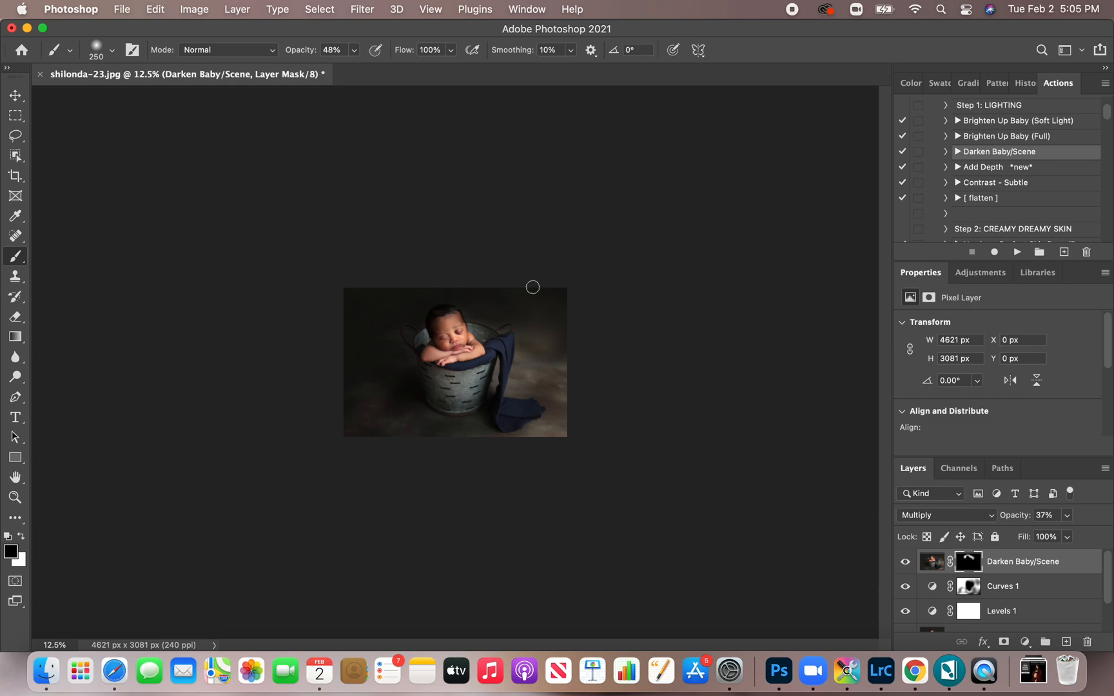
key(super+plus)
key(super+plus)
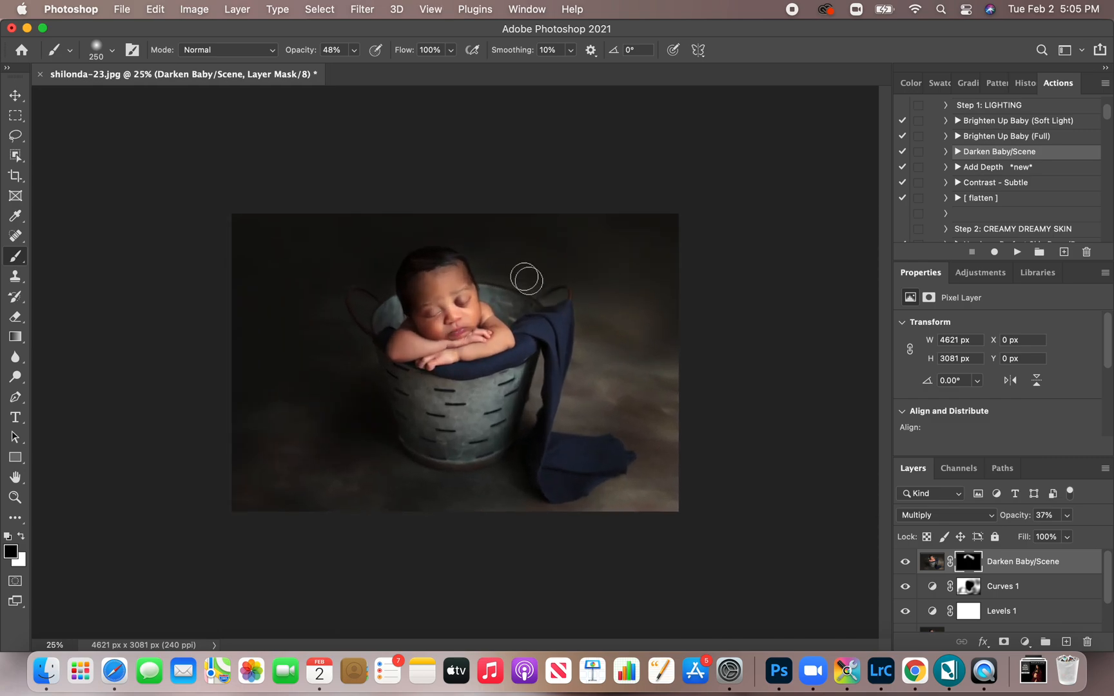